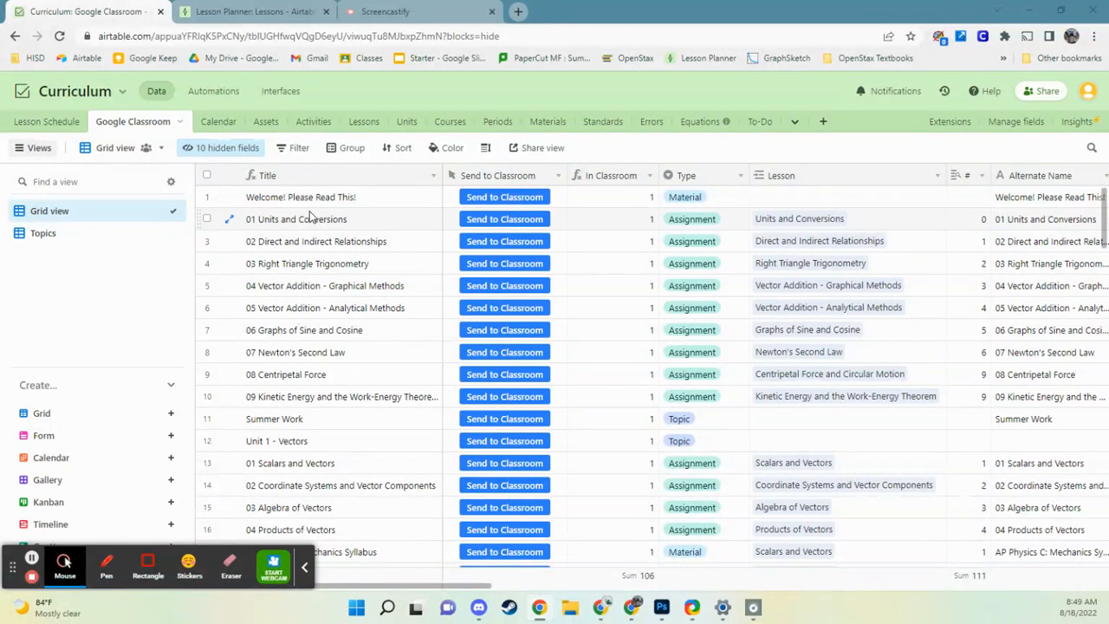
- Open the Year-at-a-Glance timeline view of the Lesson Schedule table
{"action": "left_click_drag", "start_coordinate": [551, 586], "coordinate": [377, 590]}
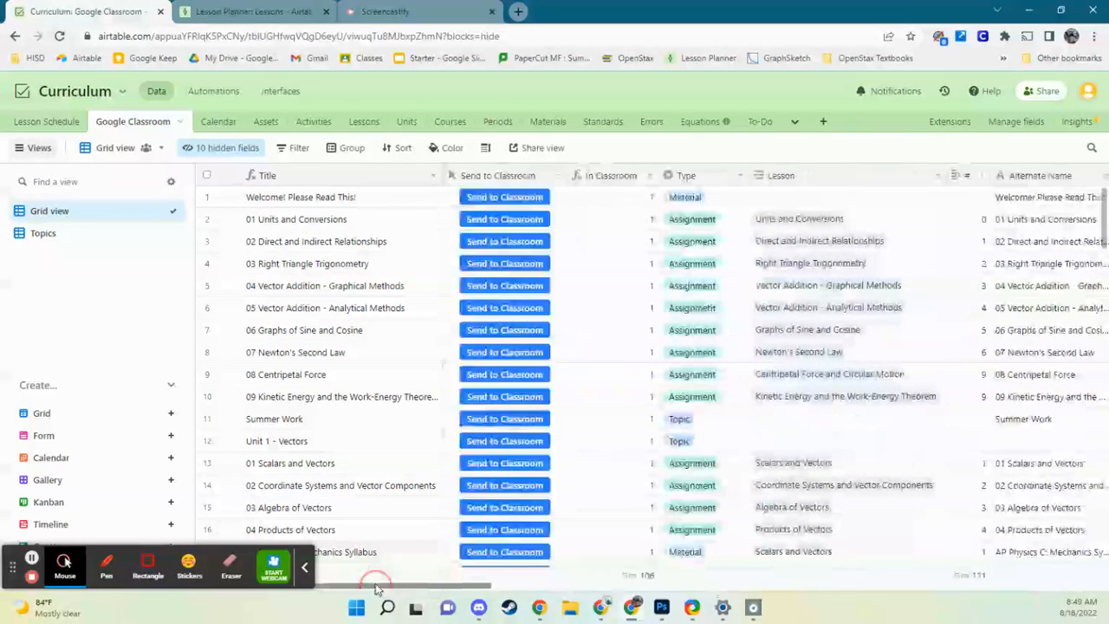
{"action": "left_click", "coordinate": [34, 126]}
{"action": "left_click", "coordinate": [43, 210]}
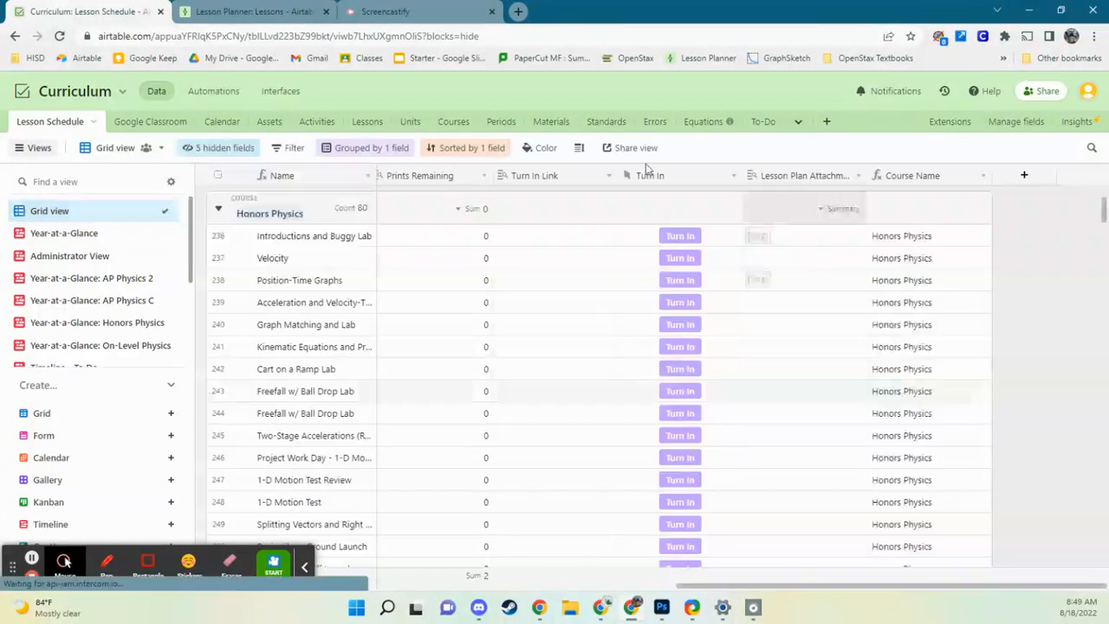
{"action": "left_click", "coordinate": [97, 233]}
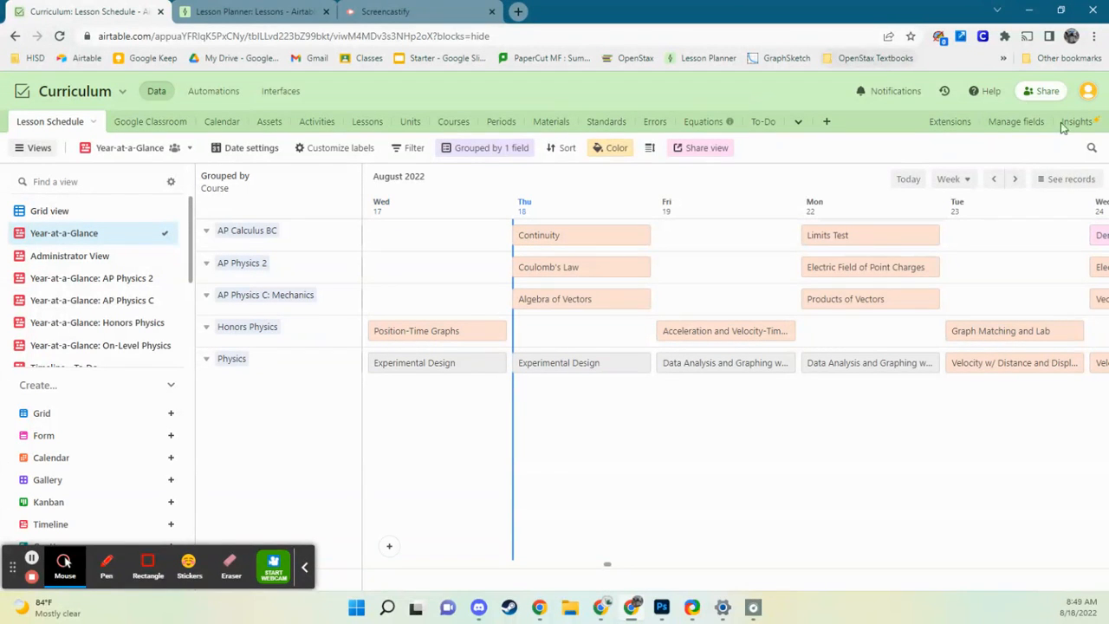
- Set the timeline scale to Year and view the lessons of all courses through May 2023
{"action": "left_click", "coordinate": [954, 182]}
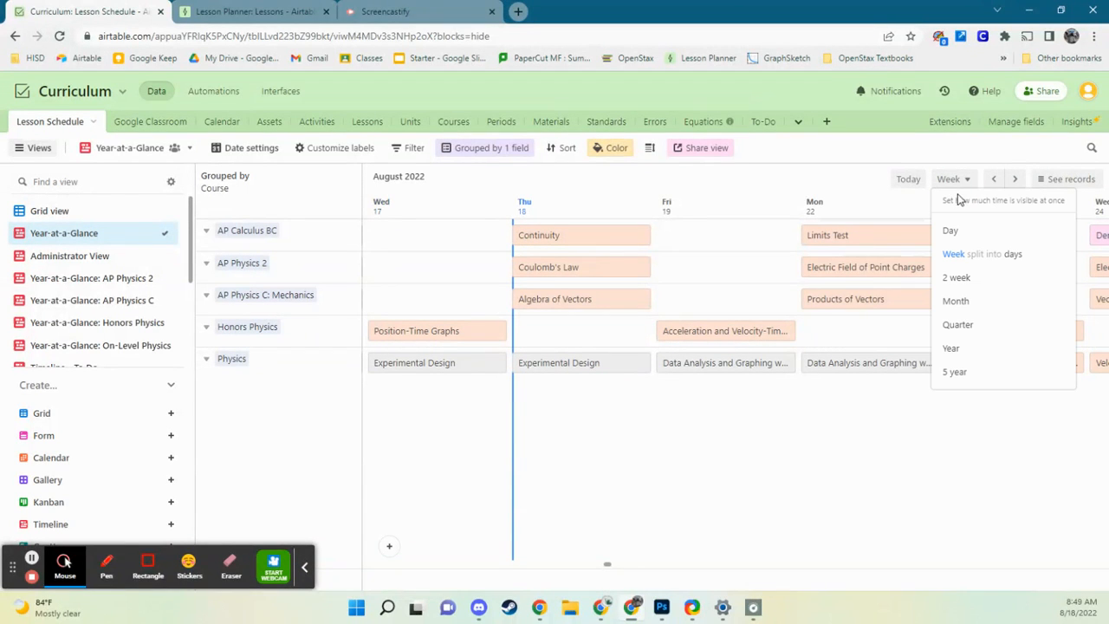
{"action": "left_click", "coordinate": [977, 351]}
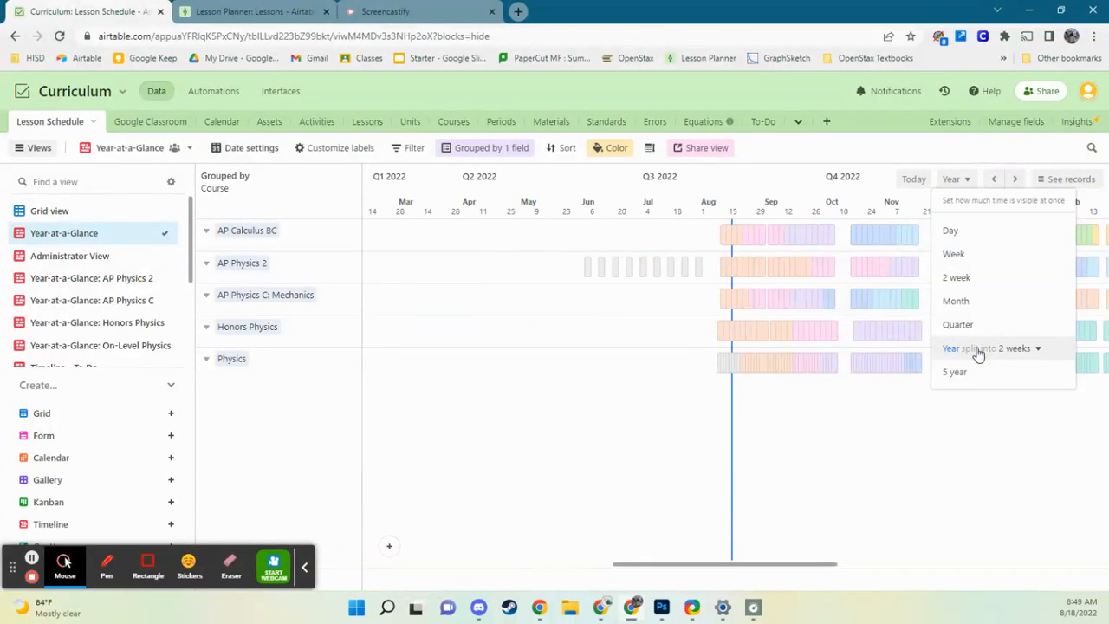
{"action": "left_click_drag", "start_coordinate": [807, 570], "coordinate": [904, 552]}
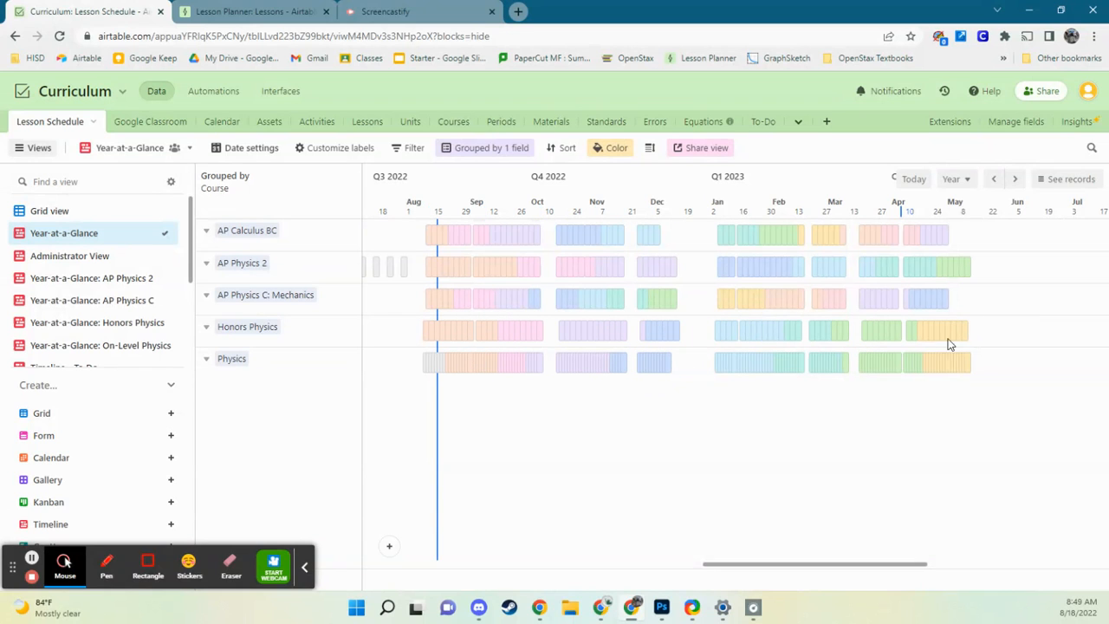
- Set the timeline scale back to Week and bring it to today's date
{"action": "left_click", "coordinate": [954, 179]}
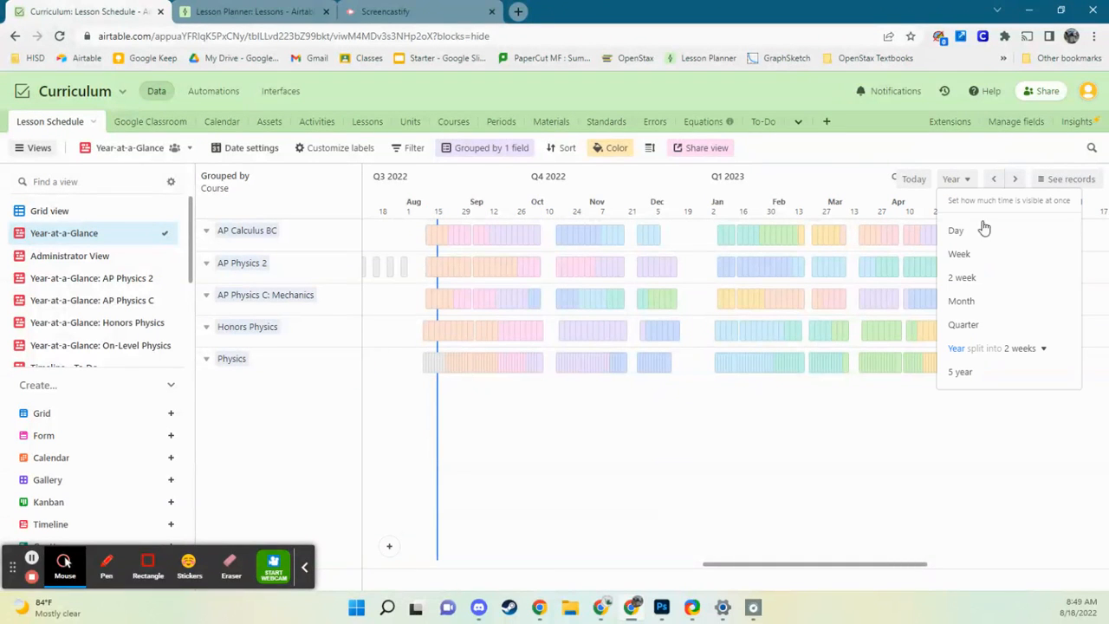
{"action": "left_click", "coordinate": [997, 255]}
{"action": "left_click", "coordinate": [907, 180]}
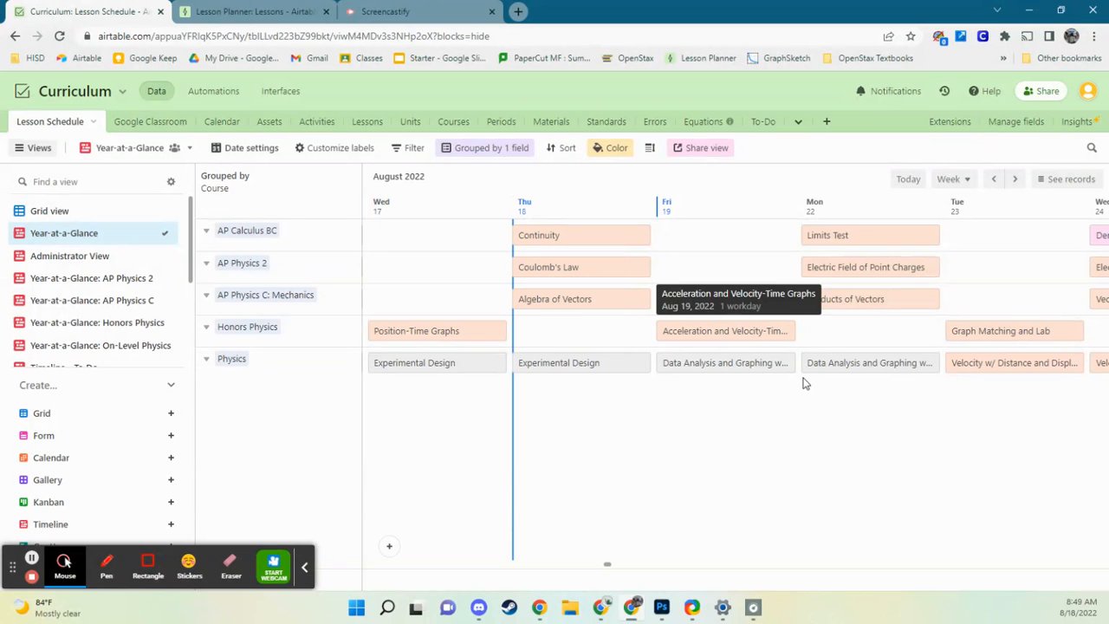
- Expand the Algebra of Vectors lesson record, open its linked lesson plan document, and return to the schedule with the record closed
{"action": "left_click", "coordinate": [577, 300]}
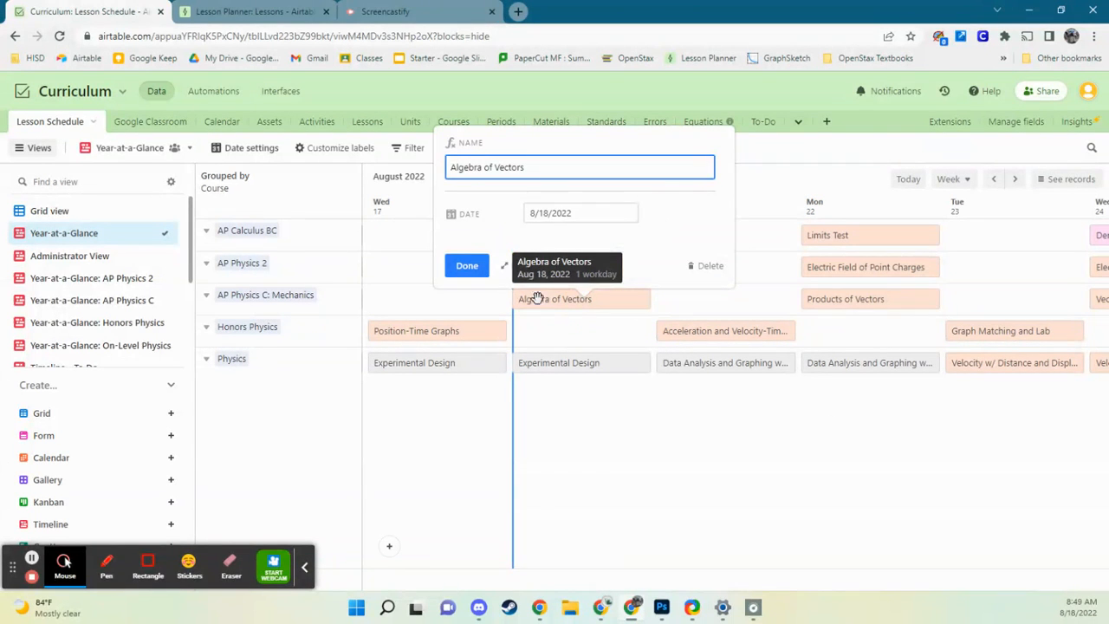
{"action": "left_click", "coordinate": [543, 266]}
{"action": "scroll", "coordinate": [462, 314], "scroll_direction": "down", "scroll_amount": 4}
{"action": "scroll", "coordinate": [464, 317], "scroll_direction": "down", "scroll_amount": 5}
{"action": "scroll", "coordinate": [468, 316], "scroll_direction": "up", "scroll_amount": 3}
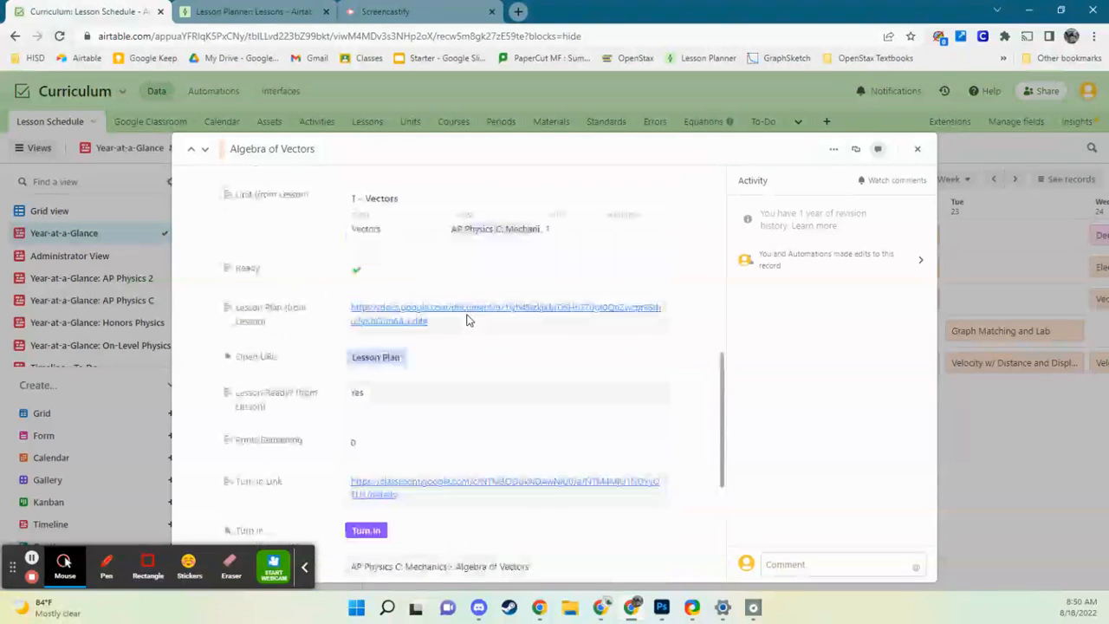
{"action": "left_click", "coordinate": [468, 315]}
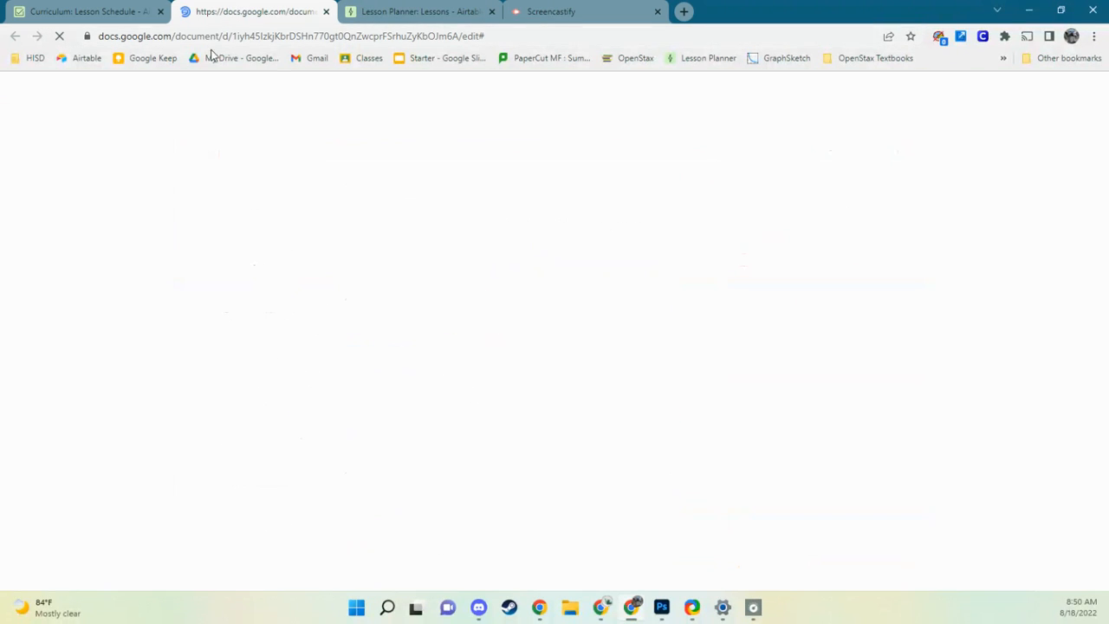
{"action": "left_click", "coordinate": [78, 13]}
{"action": "scroll", "coordinate": [614, 403], "scroll_direction": "down", "scroll_amount": 2}
{"action": "left_click", "coordinate": [947, 434]}
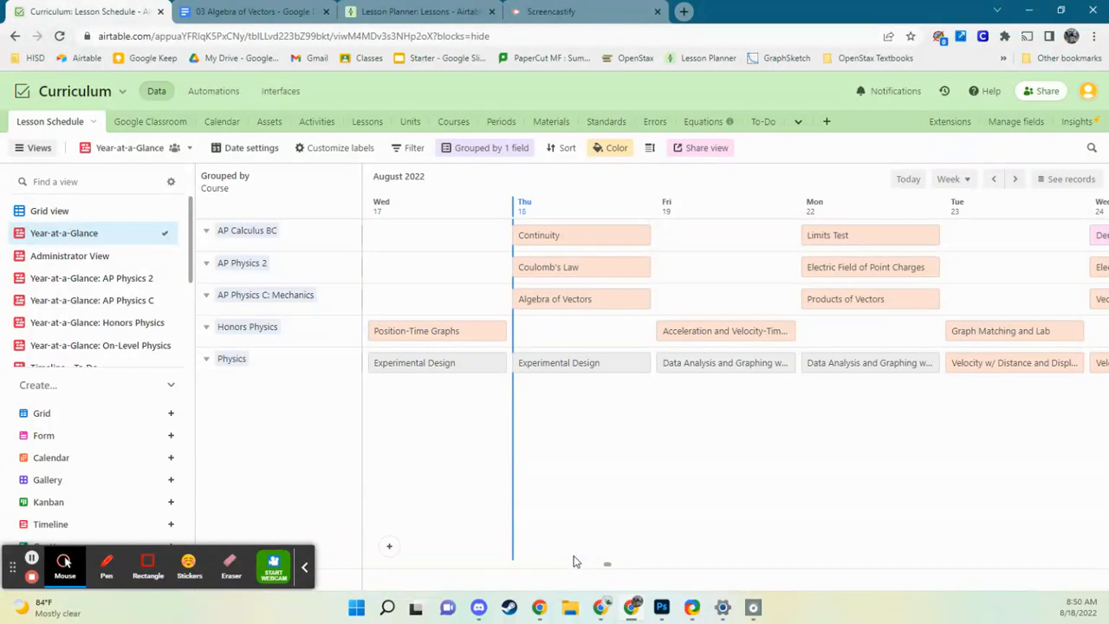
- Expand the Position-Time Graphs lesson of Honors Physics, review its linked lesson, calendar and course fields, and close the record
{"action": "left_click", "coordinate": [434, 333]}
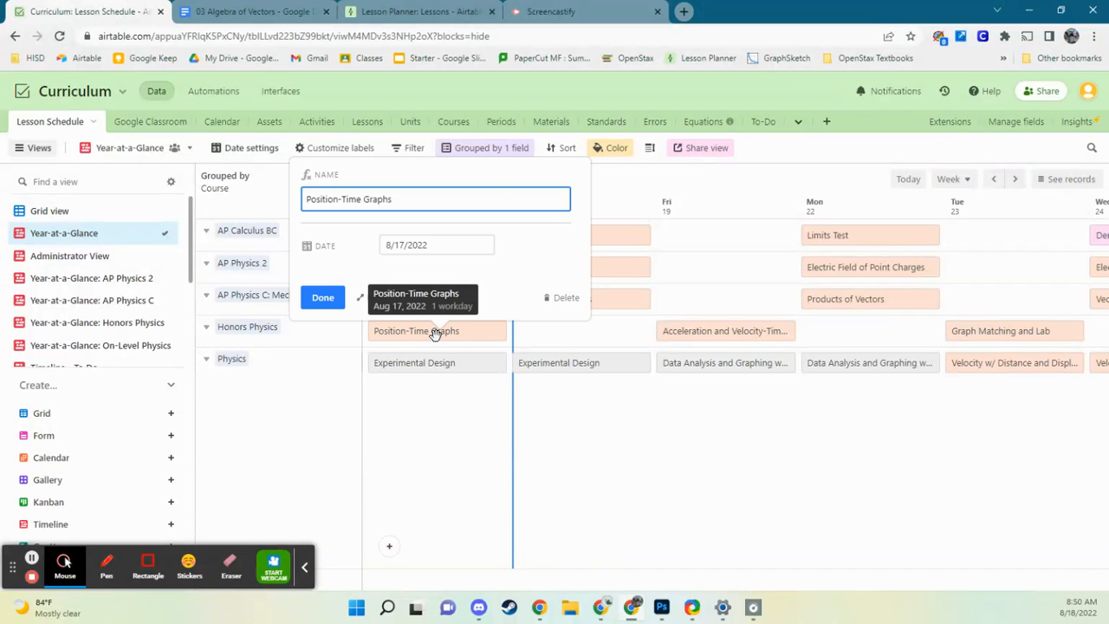
{"action": "left_click", "coordinate": [361, 298]}
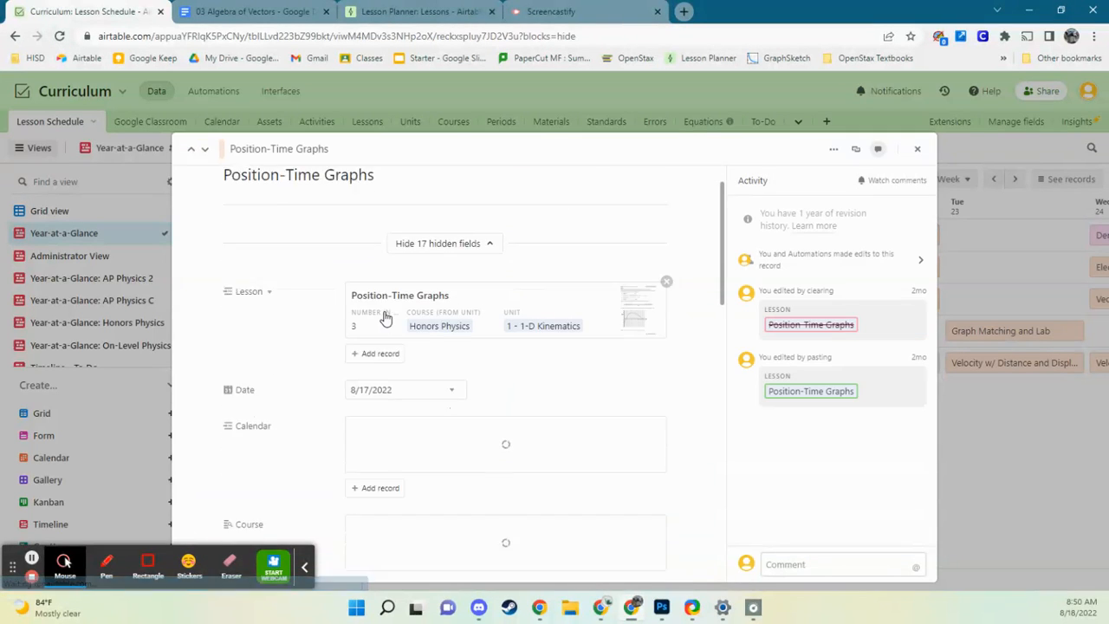
{"action": "scroll", "coordinate": [386, 319], "scroll_direction": "down", "scroll_amount": 1}
{"action": "scroll", "coordinate": [384, 317], "scroll_direction": "down", "scroll_amount": 1}
{"action": "scroll", "coordinate": [385, 312], "scroll_direction": "up", "scroll_amount": 2}
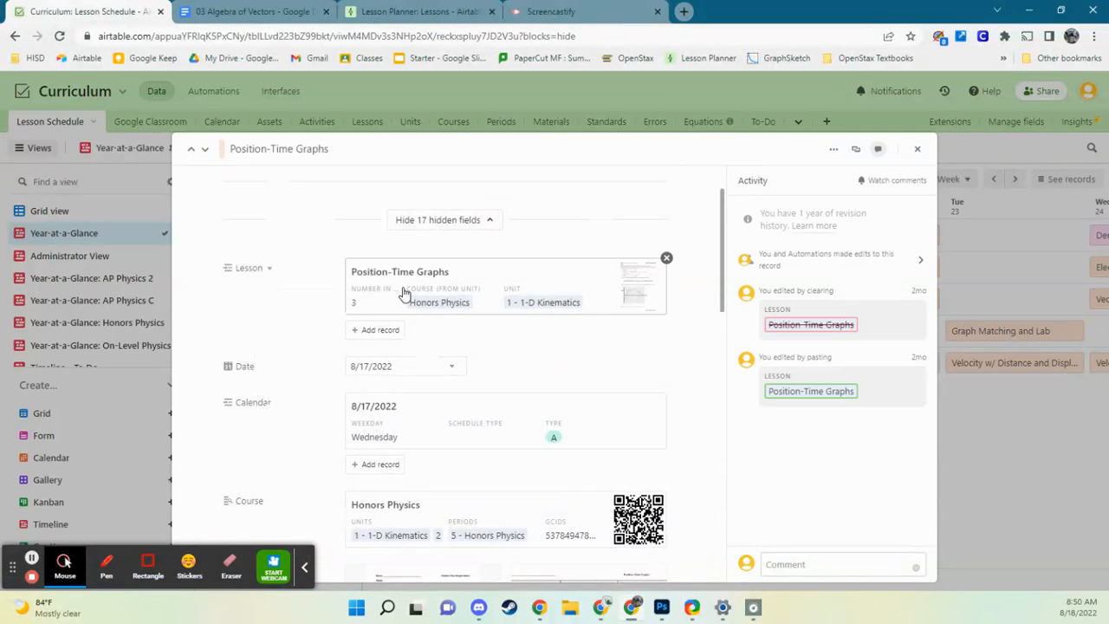
{"action": "left_click", "coordinate": [404, 293]}
{"action": "left_click", "coordinate": [926, 154]}
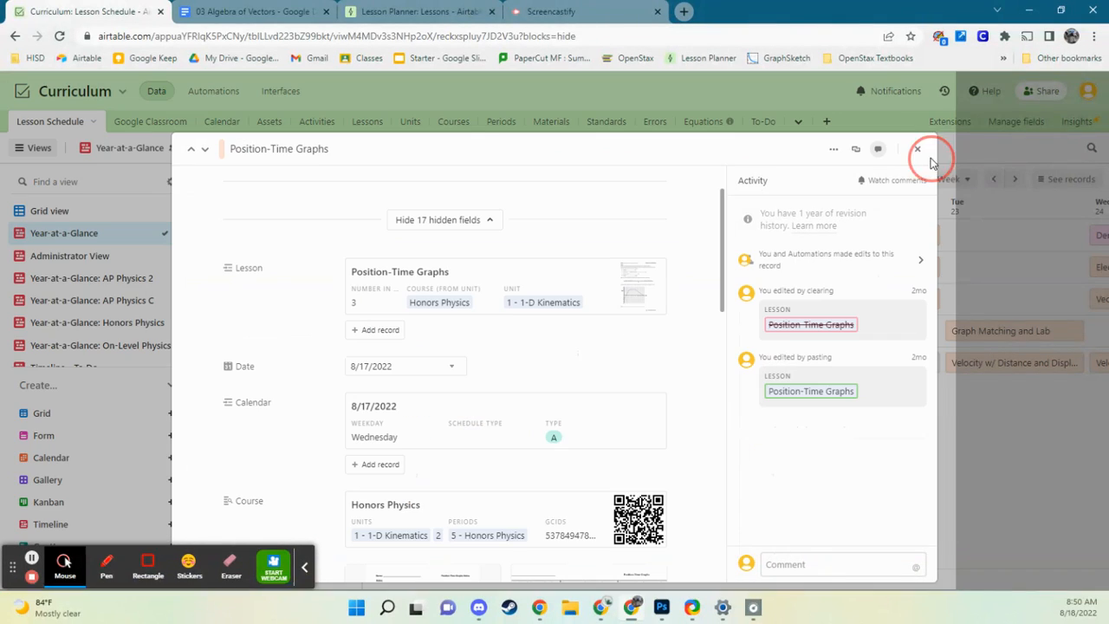
{"action": "left_click", "coordinate": [906, 152]}
- Open the Lessons table in Unit View and collapse all course and unit groups
{"action": "left_click", "coordinate": [365, 121]}
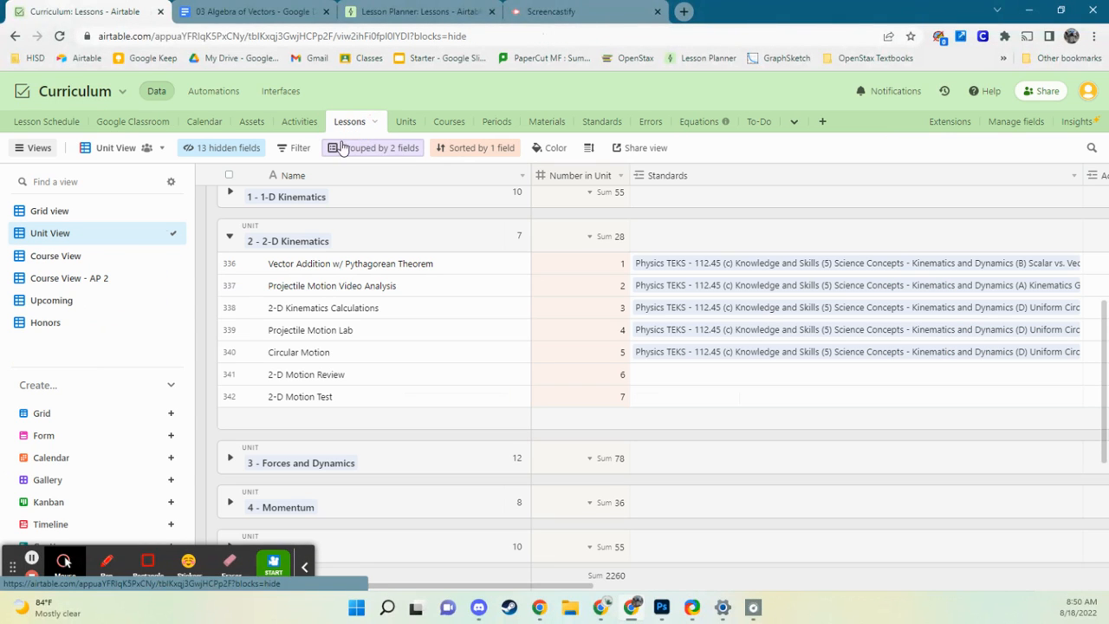
{"action": "scroll", "coordinate": [368, 332], "scroll_direction": "up", "scroll_amount": 3}
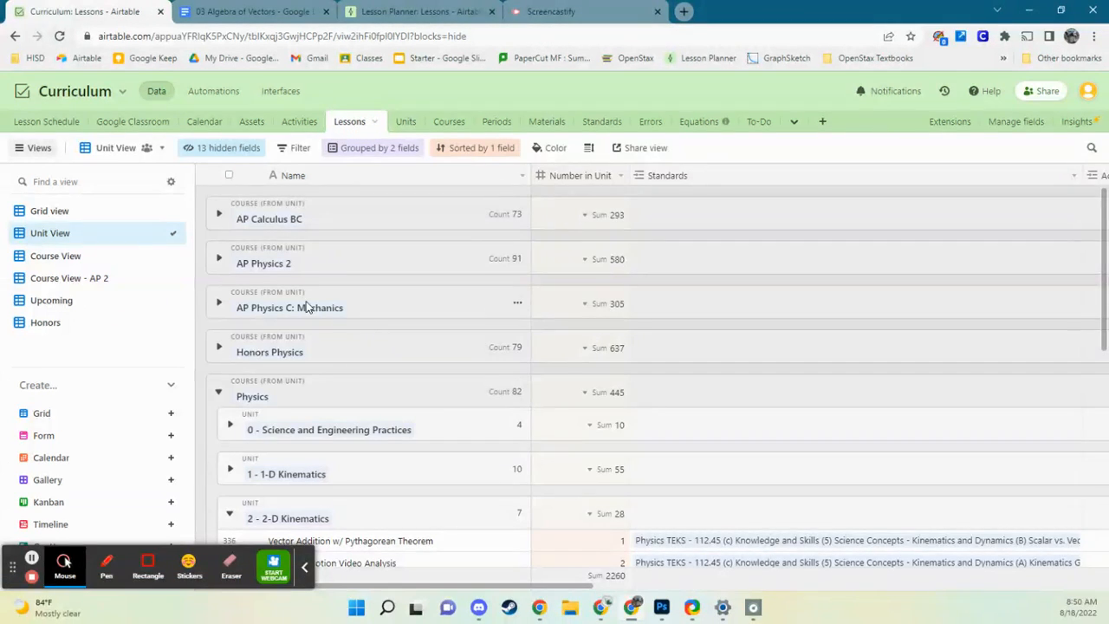
{"action": "right_click", "coordinate": [355, 211]}
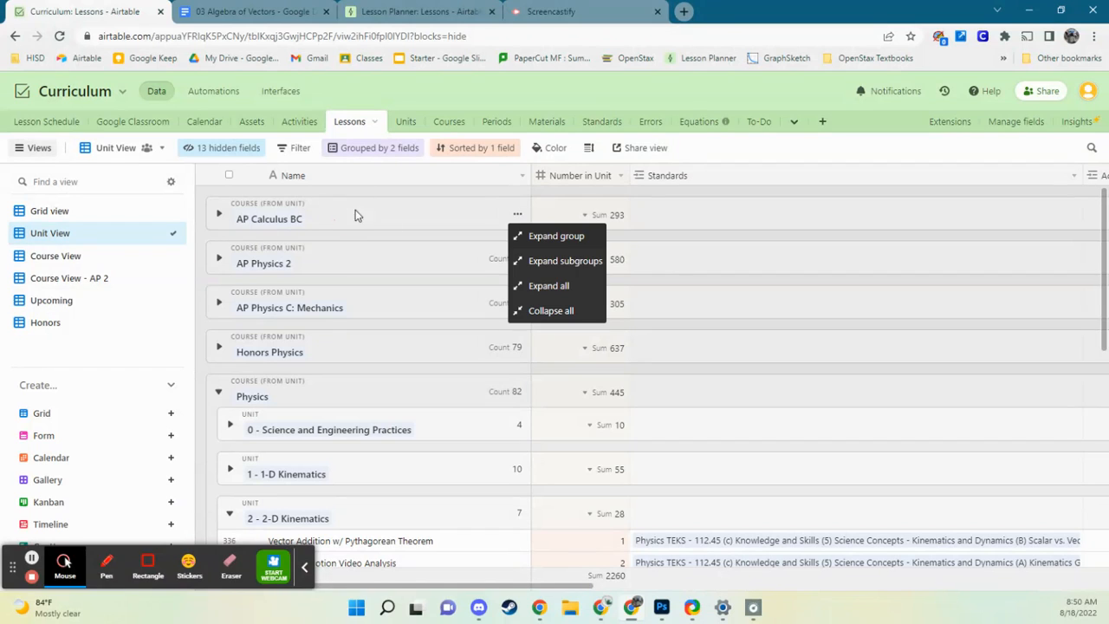
{"action": "left_click", "coordinate": [565, 313]}
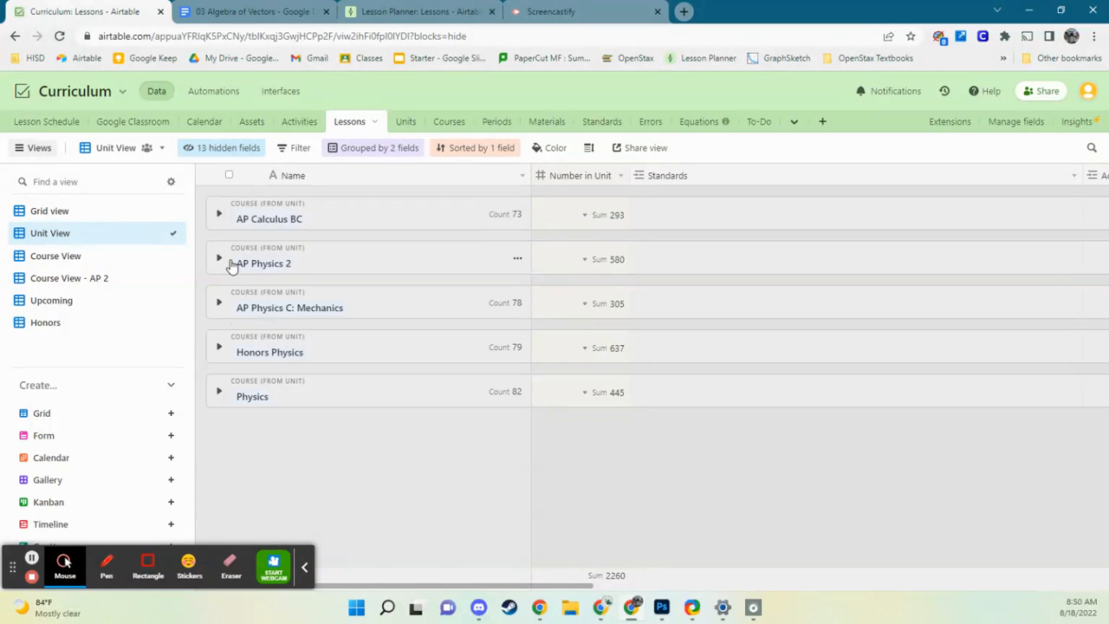
- Expand the AP Calculus BC course and the lessons of its Limits and Continuity and Differentiation units
{"action": "left_click", "coordinate": [219, 217]}
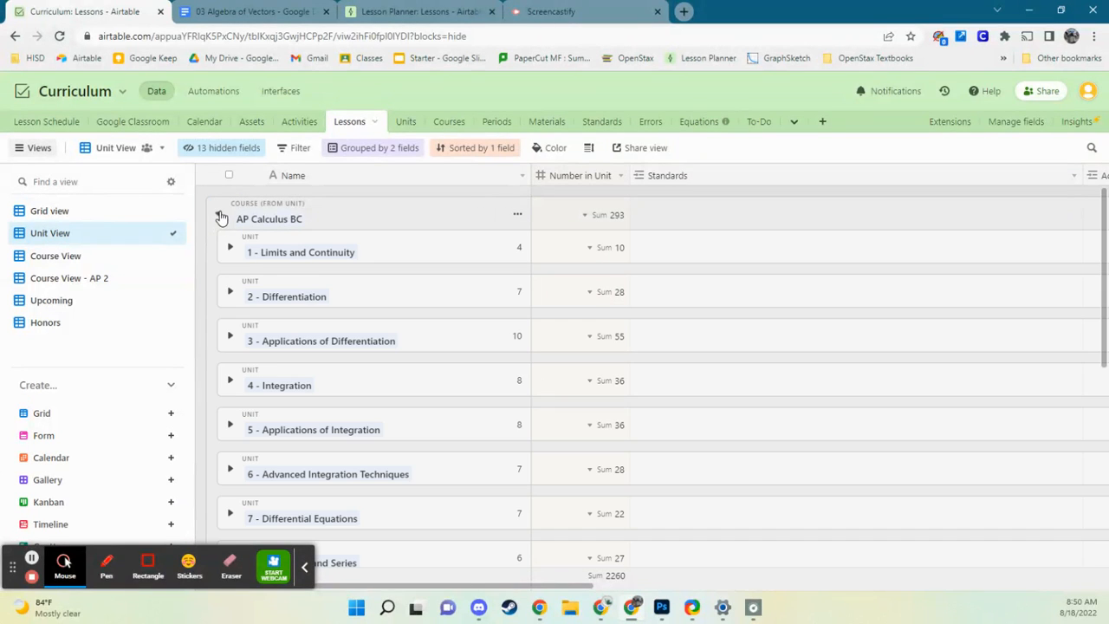
{"action": "scroll", "coordinate": [290, 303], "scroll_direction": "down", "scroll_amount": 3}
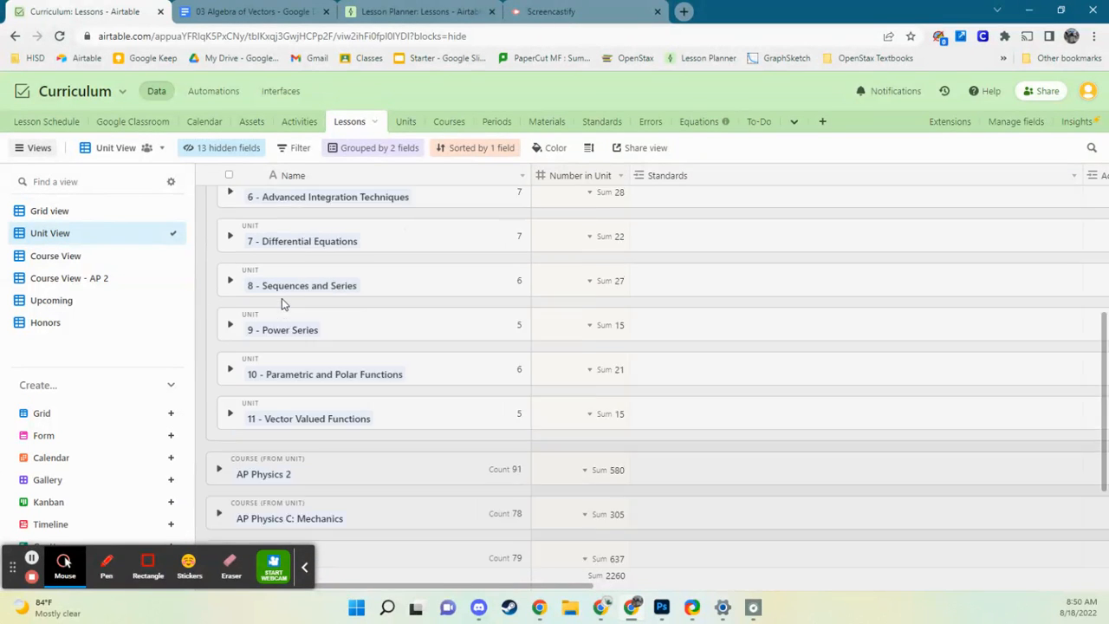
{"action": "scroll", "coordinate": [286, 303], "scroll_direction": "up", "scroll_amount": 3}
{"action": "left_click", "coordinate": [228, 252]}
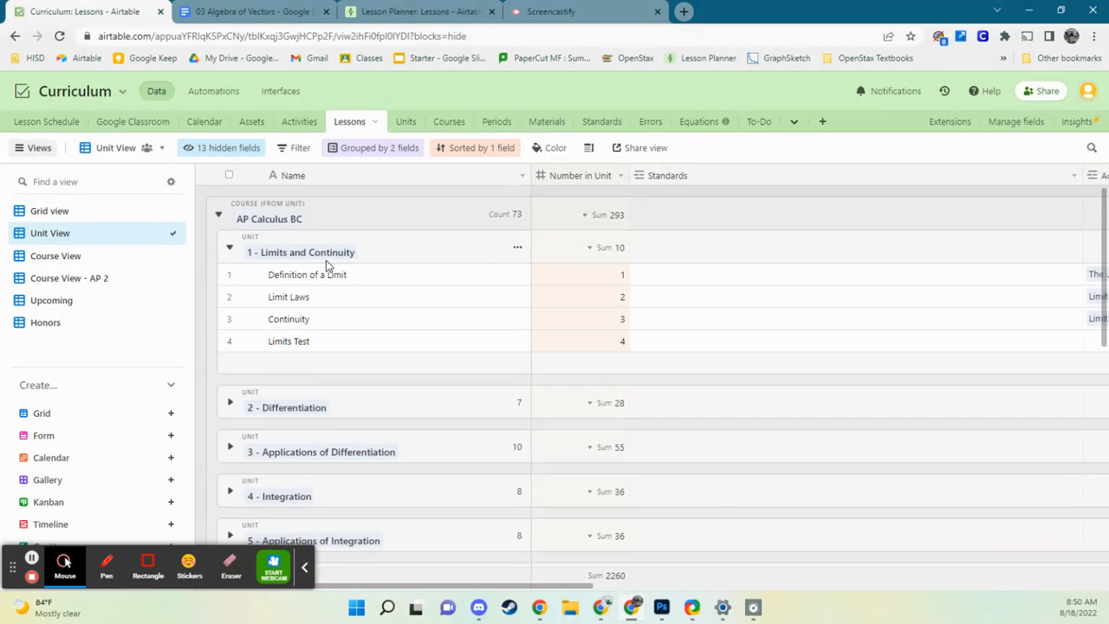
{"action": "scroll", "coordinate": [260, 369], "scroll_direction": "down", "scroll_amount": 1}
{"action": "left_click", "coordinate": [229, 336]}
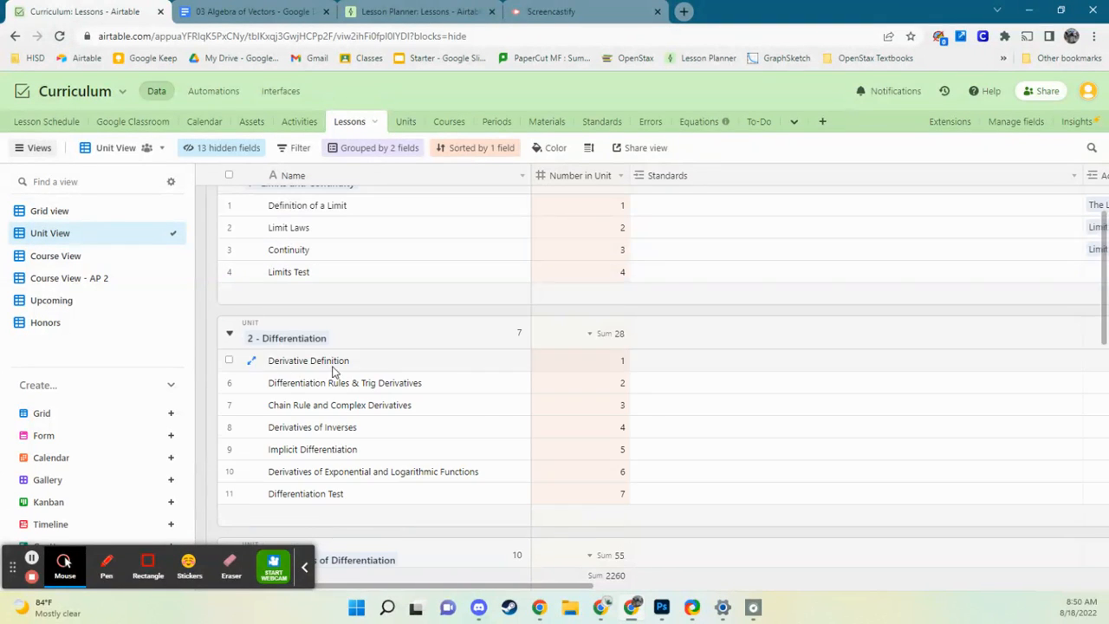
- Expand the Physics course and the lessons of its Science and Engineering Practices unit
{"action": "scroll", "coordinate": [334, 377], "scroll_direction": "down", "scroll_amount": 10}
{"action": "left_click", "coordinate": [218, 438]}
{"action": "scroll", "coordinate": [308, 406], "scroll_direction": "down", "scroll_amount": 3}
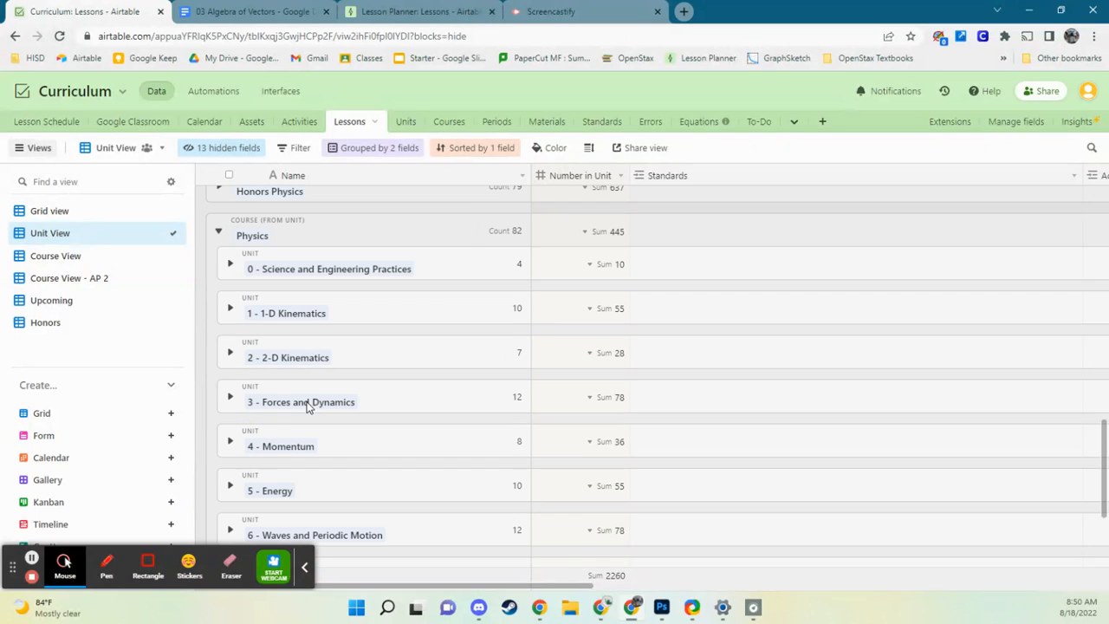
{"action": "left_click", "coordinate": [230, 265]}
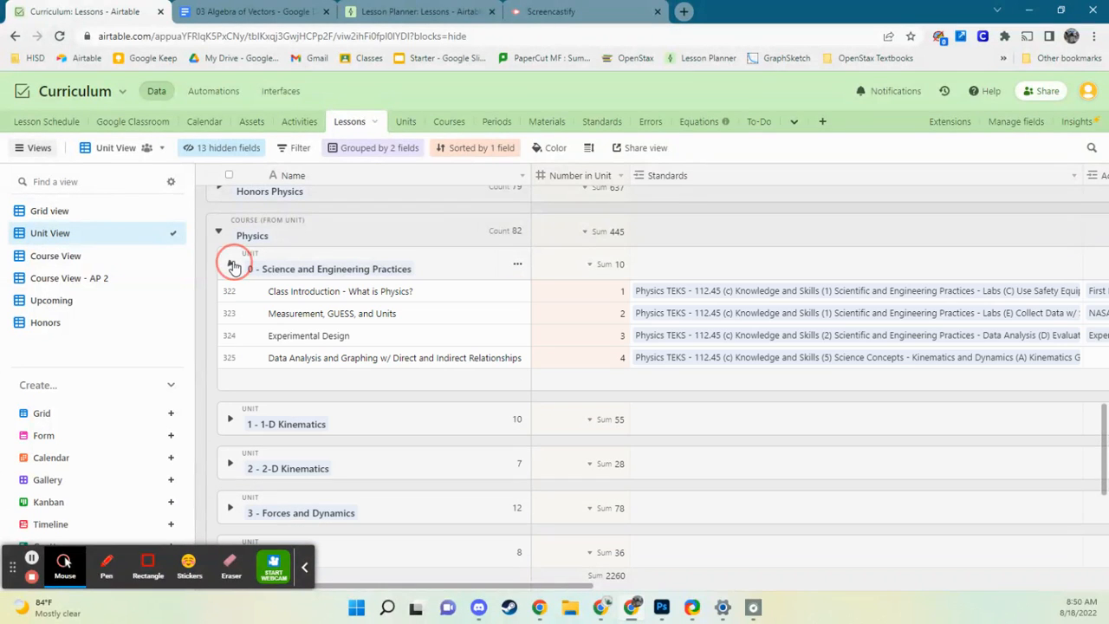
- Open the standard linked to the Class Introduction - What is Physics? lesson, read its text, and close the record
{"action": "left_click", "coordinate": [436, 588]}
{"action": "left_click_drag", "start_coordinate": [439, 593], "coordinate": [472, 596]}
{"action": "left_click", "coordinate": [690, 293]}
{"action": "left_click", "coordinate": [690, 292]}
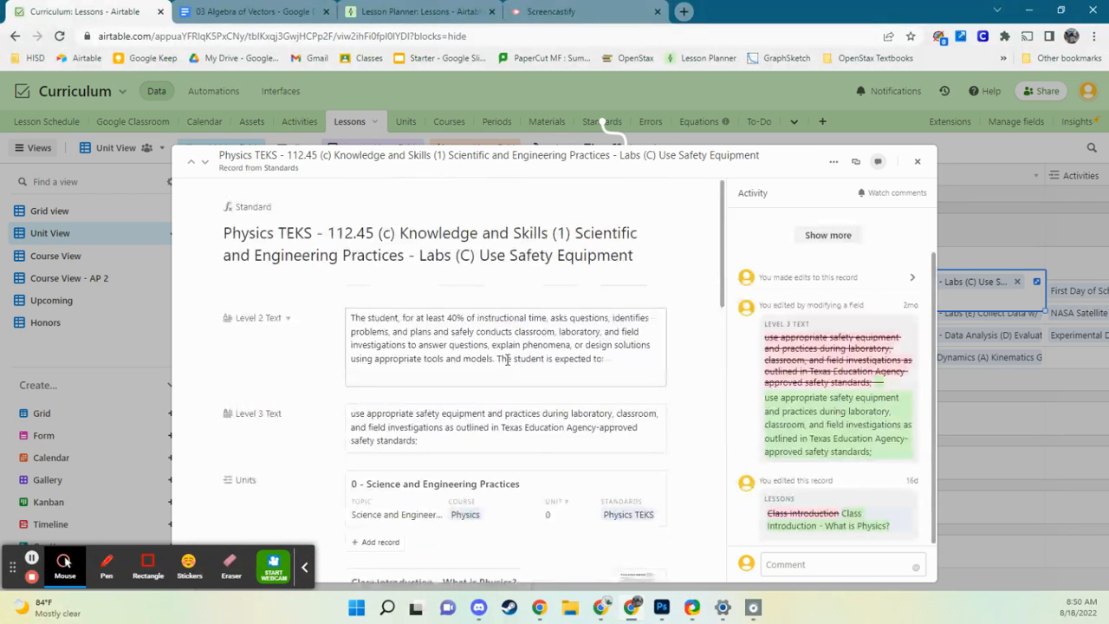
{"action": "left_click", "coordinate": [967, 402]}
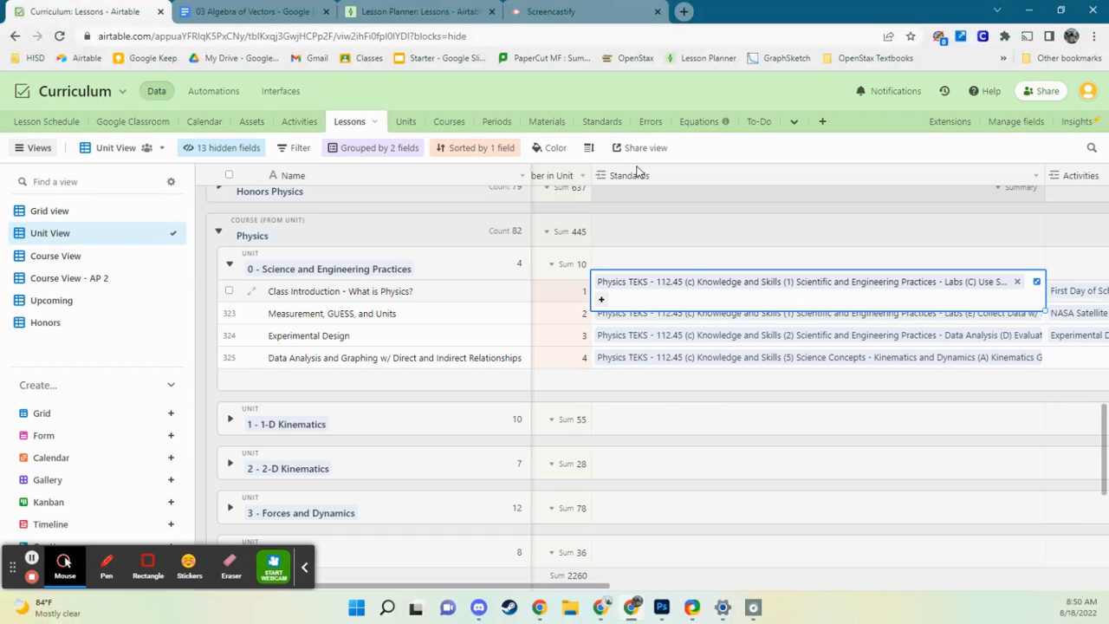
- Review the Class Introduction lesson's remaining fields, from Activities and Lesson Plan through Planning Complete to Turn In
{"action": "left_click", "coordinate": [550, 297]}
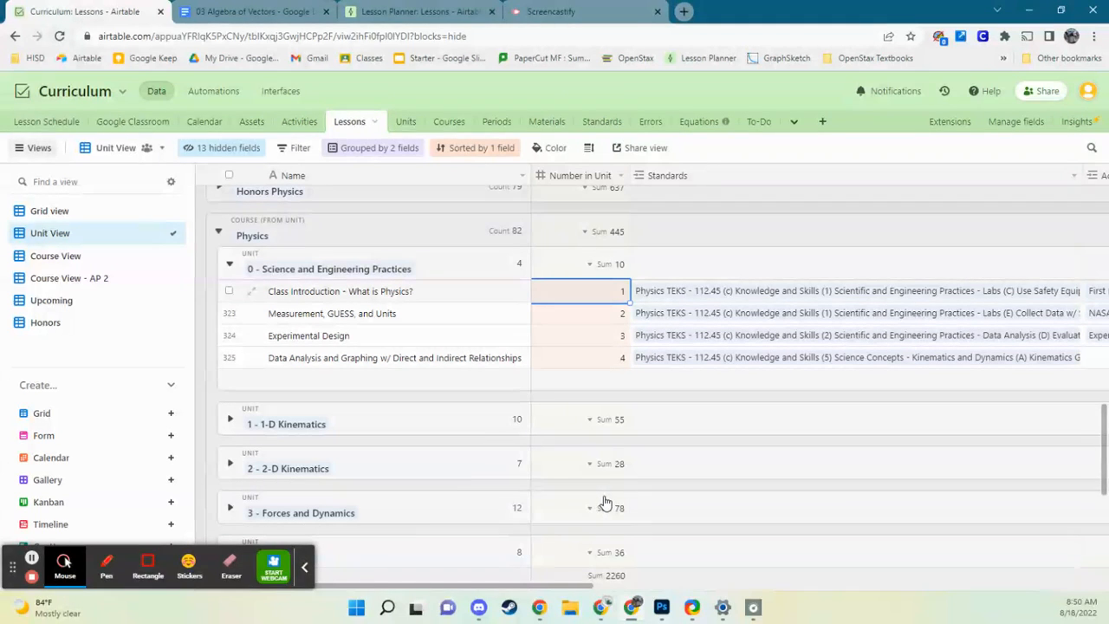
{"action": "key", "text": "Right"}
{"action": "key", "text": "Right"}
{"action": "key", "text": "Right"}
{"action": "key", "text": "Right"}
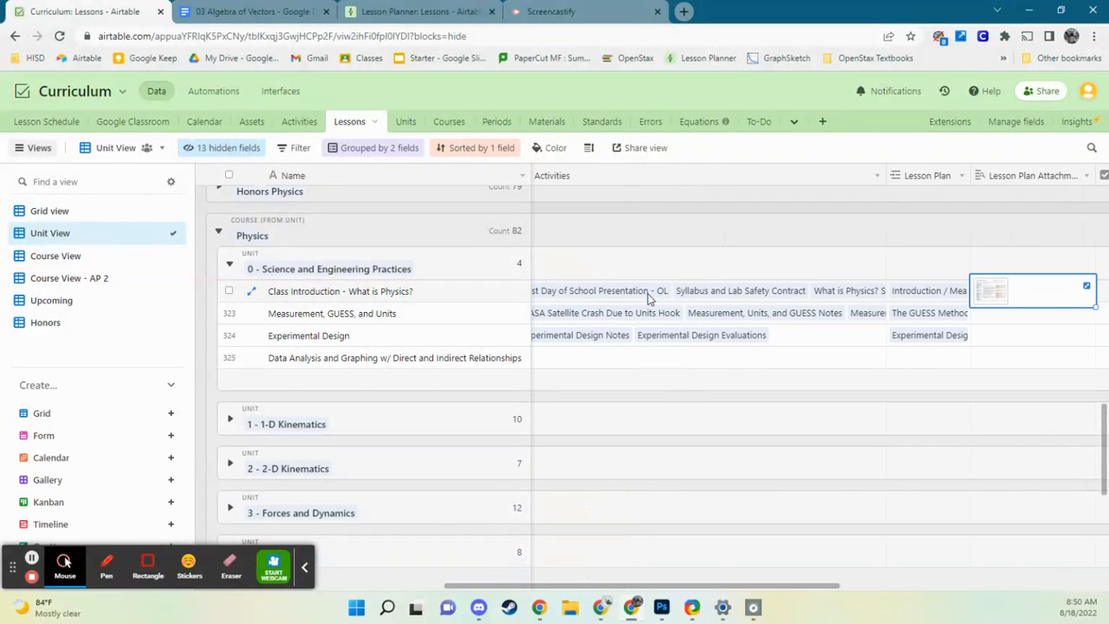
{"action": "left_click", "coordinate": [650, 292]}
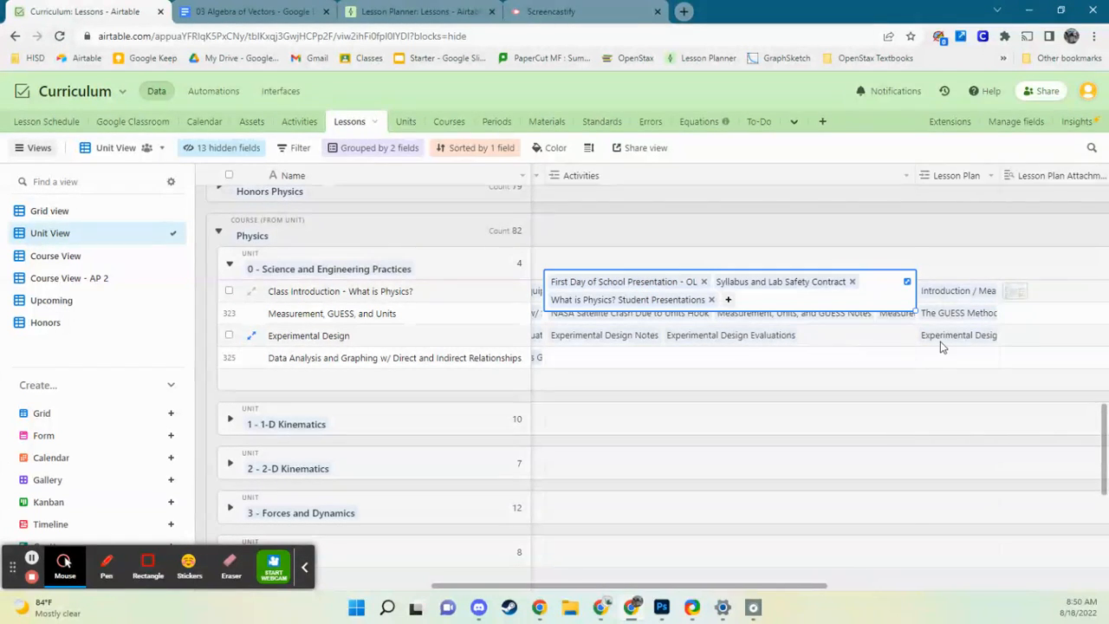
{"action": "left_click", "coordinate": [965, 298]}
{"action": "key", "text": "Right"}
{"action": "key", "text": "Right"}
{"action": "key", "text": "Right"}
{"action": "key", "text": "Right"}
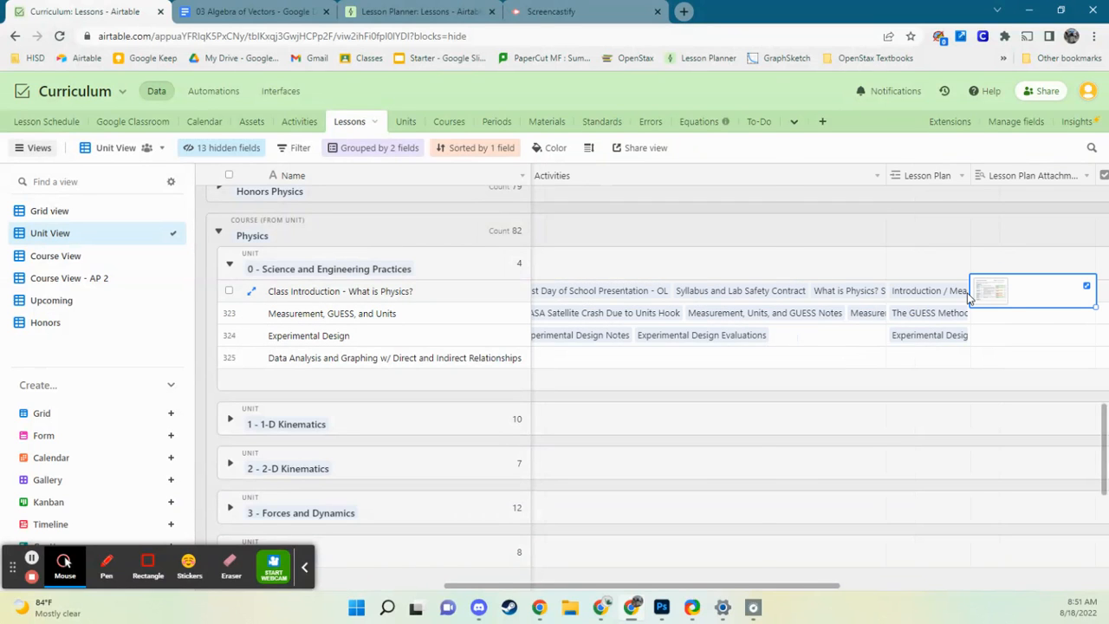
{"action": "key", "text": "Right"}
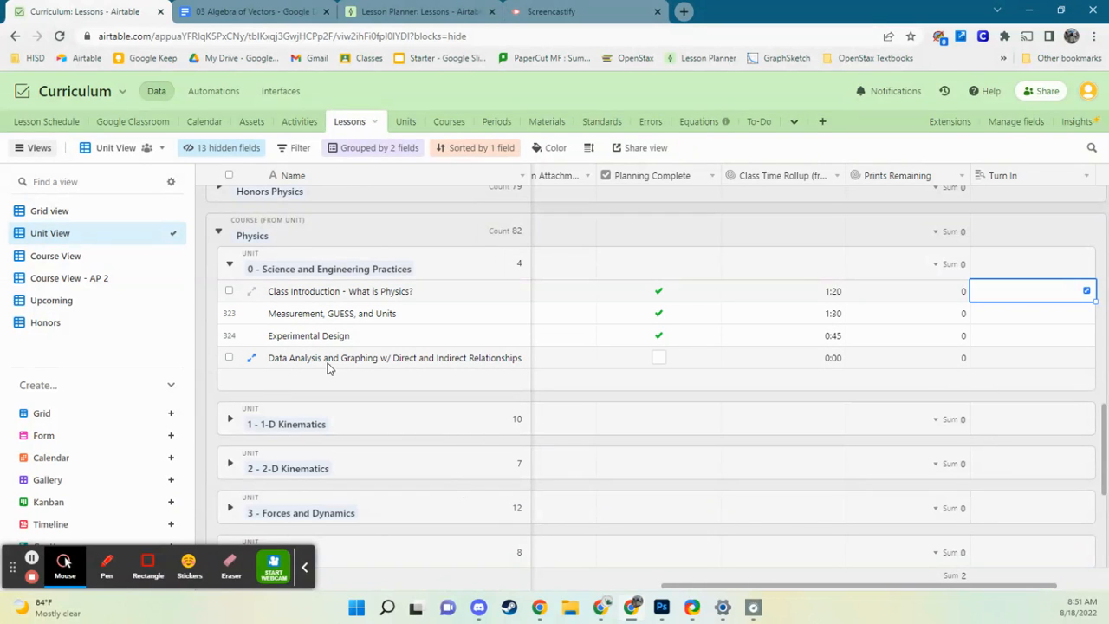
- Open the Activities table in Grid view and go to the last activities in the list
{"action": "left_click", "coordinate": [304, 123]}
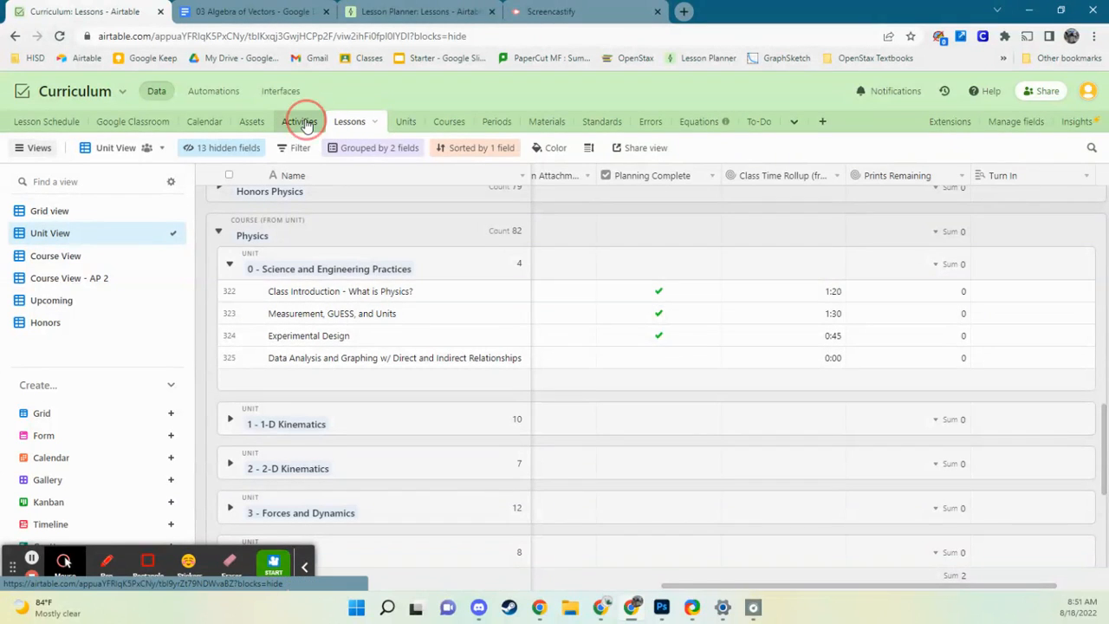
{"action": "left_click", "coordinate": [91, 215]}
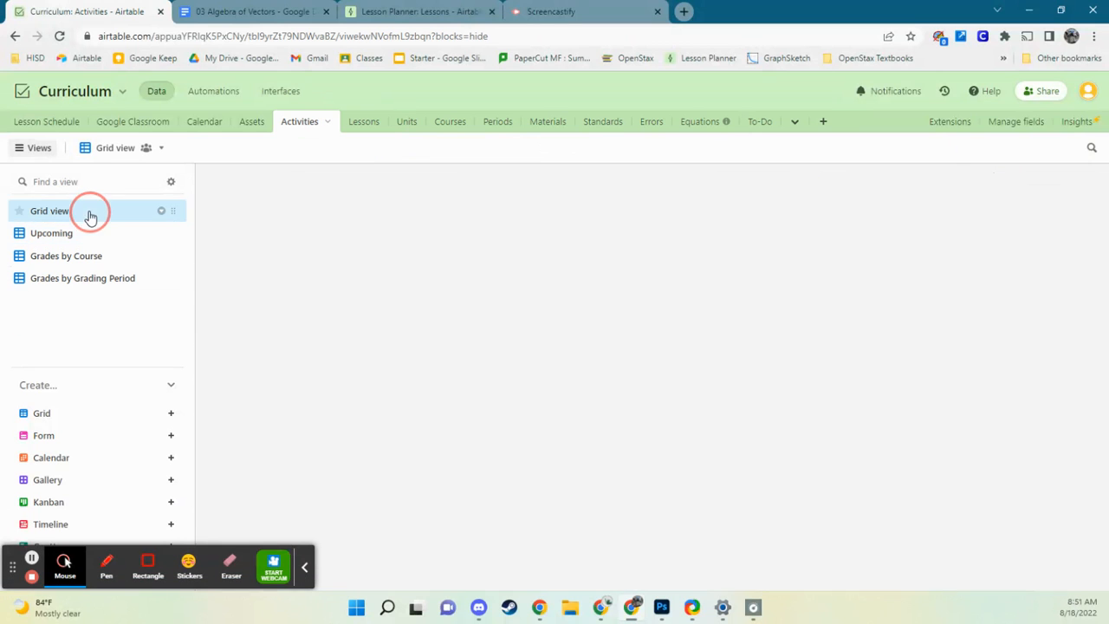
{"action": "left_click_drag", "start_coordinate": [856, 589], "coordinate": [265, 588]}
{"action": "scroll", "coordinate": [450, 323], "scroll_direction": "down", "scroll_amount": 1}
{"action": "scroll", "coordinate": [450, 323], "scroll_direction": "down", "scroll_amount": 3}
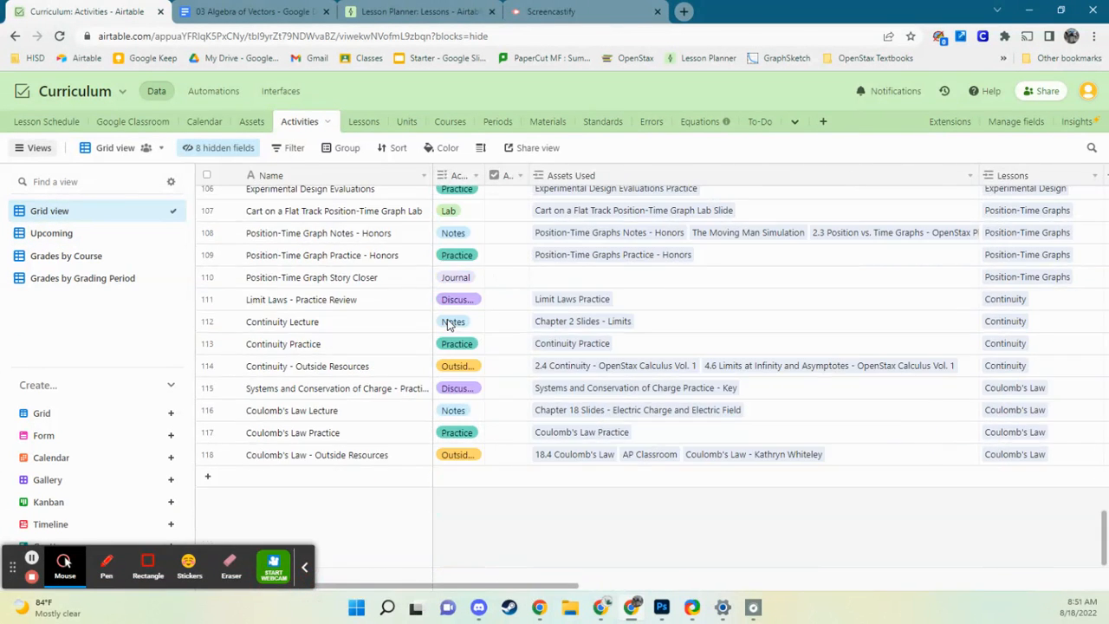
- Inspect the activity types of Coulomb's Law Practice and Continuity Lecture, and the asset used by Limit Laws - Practice Review
{"action": "left_click", "coordinate": [458, 432]}
{"action": "left_click", "coordinate": [464, 426]}
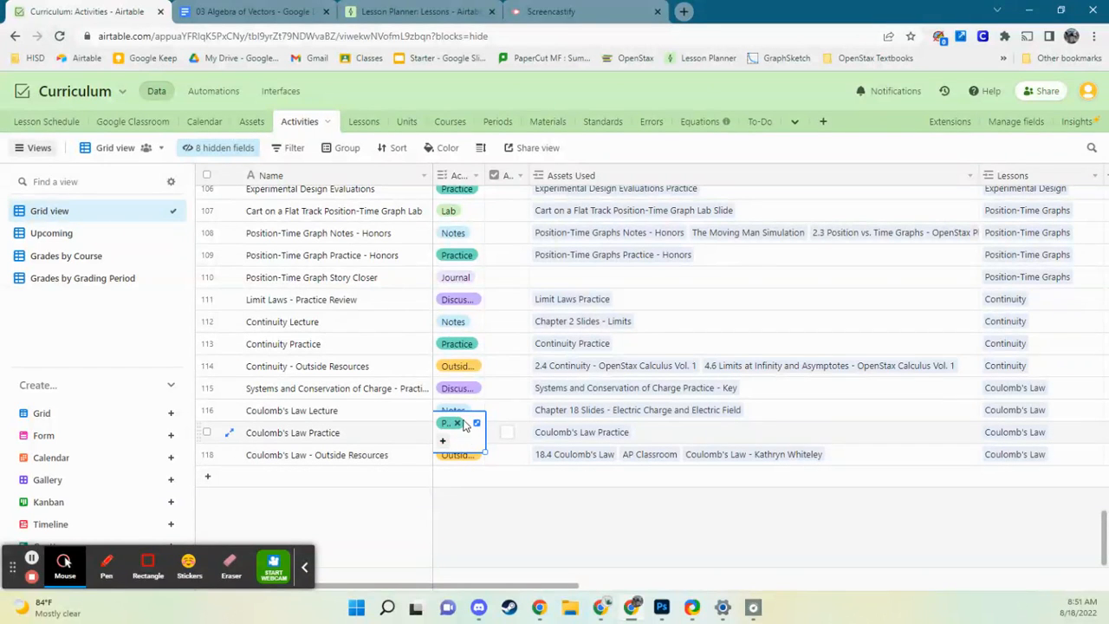
{"action": "double_click", "coordinate": [473, 329]}
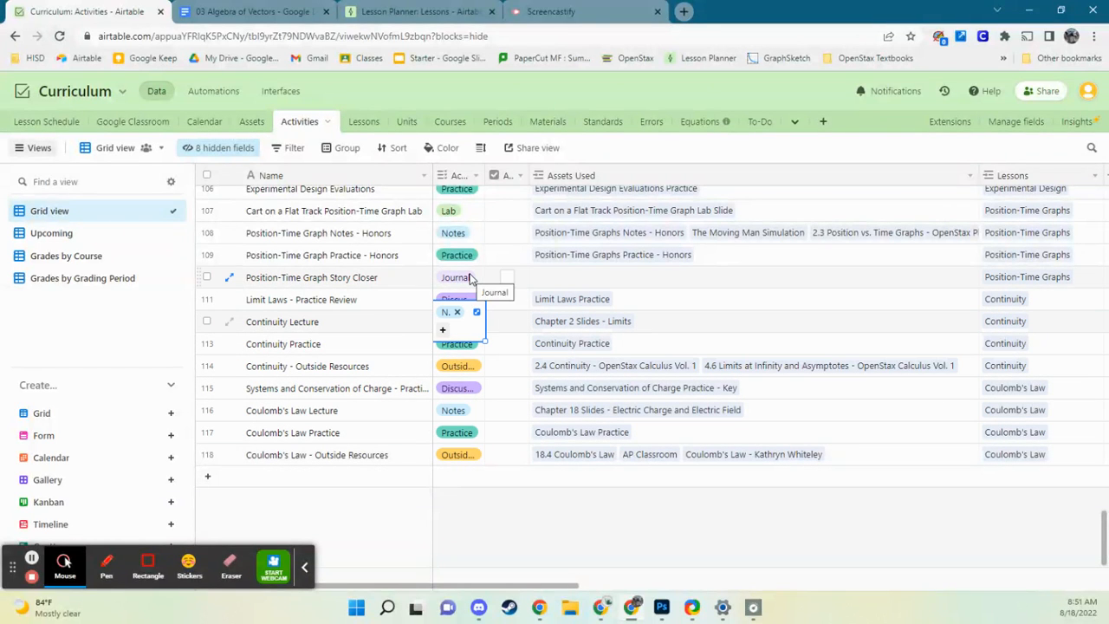
{"action": "left_click", "coordinate": [665, 301]}
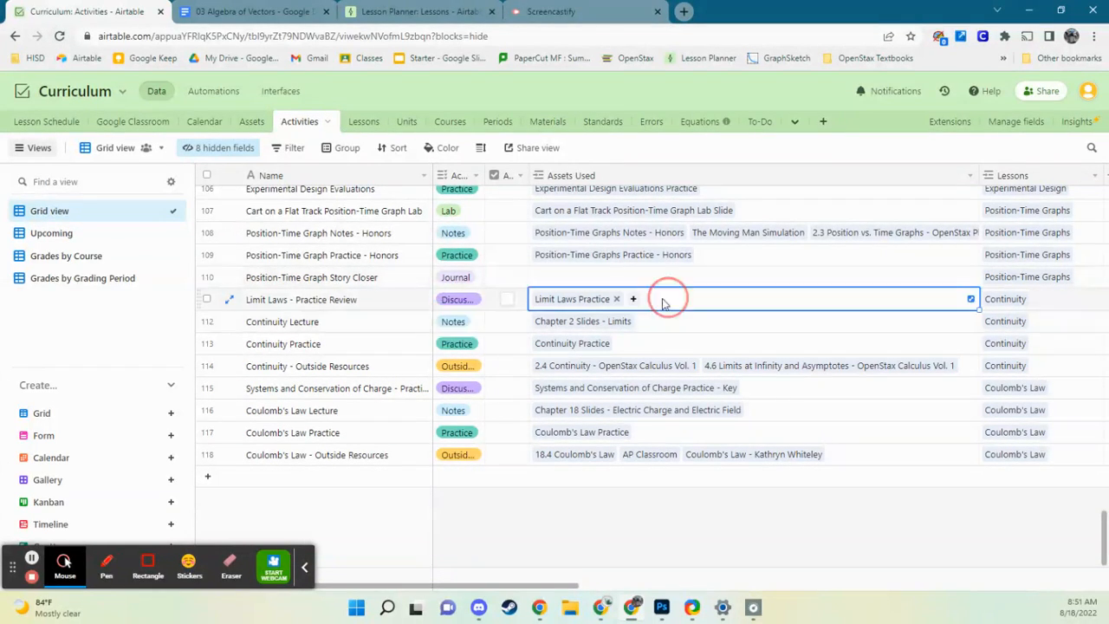
{"action": "left_click", "coordinate": [551, 304]}
- Review the Limit Laws - Practice Review activity's remaining fields, from Lessons and Due Date through Class Time to Number of Students
{"action": "left_click", "coordinate": [1034, 405]}
{"action": "left_click", "coordinate": [1056, 299]}
{"action": "key", "text": "Right"}
{"action": "key", "text": "Right"}
{"action": "key", "text": "Right"}
{"action": "key", "text": "Right"}
{"action": "key", "text": "Right"}
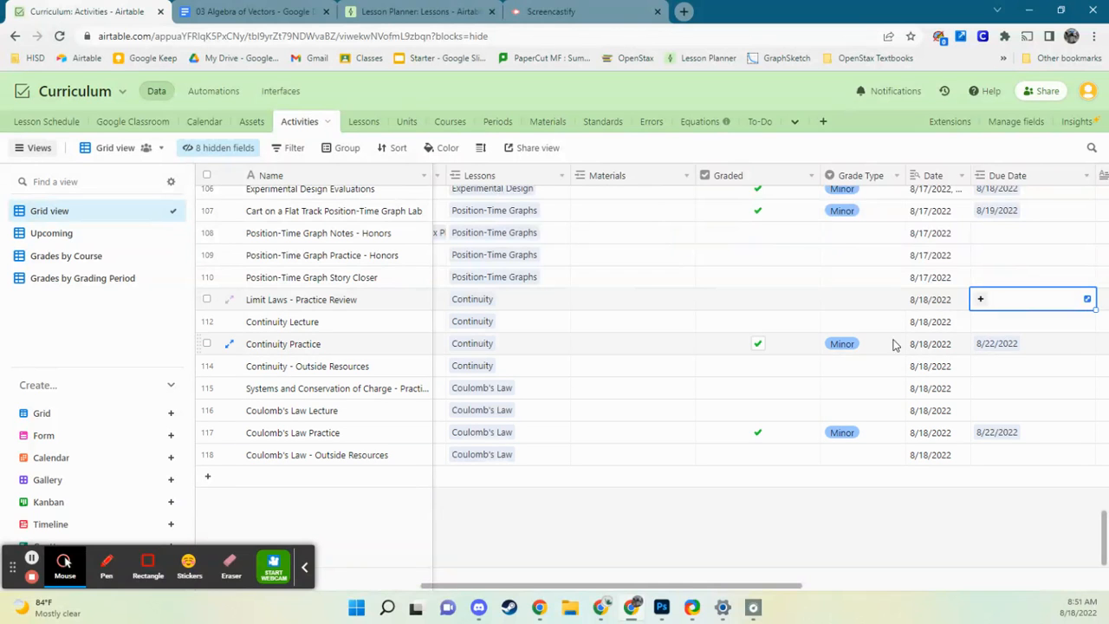
{"action": "key", "text": "Right"}
{"action": "key", "text": "Right"}
{"action": "key", "text": "Right"}
{"action": "key", "text": "Right"}
{"action": "key", "text": "Right"}
{"action": "key", "text": "Right"}
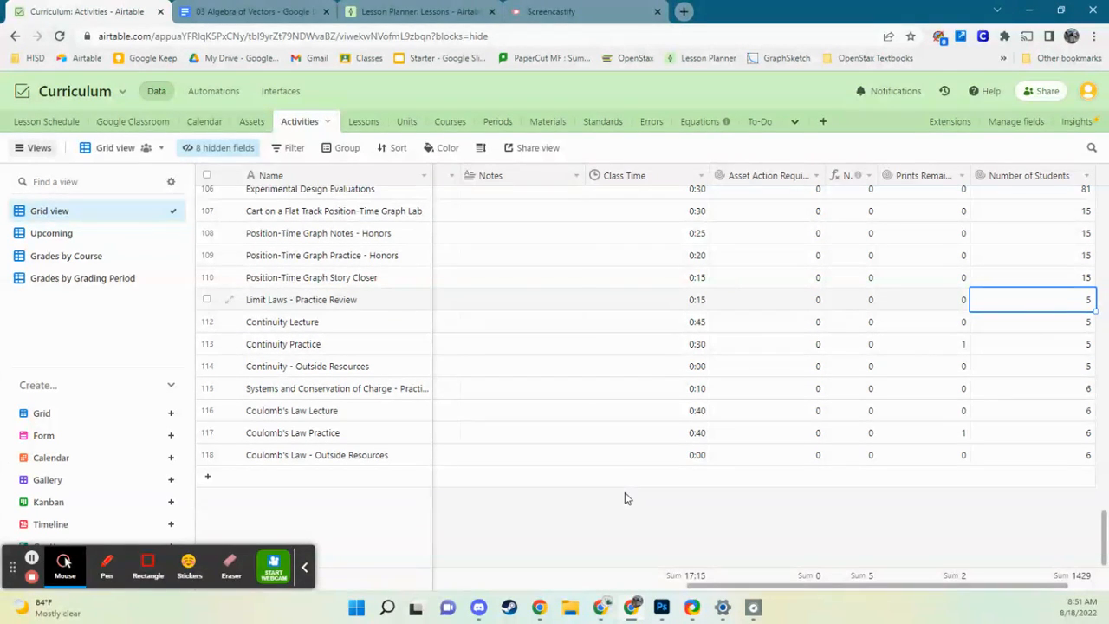
- Open the Assets table and browse its Grid view from the first asset to the last
{"action": "left_click", "coordinate": [244, 126]}
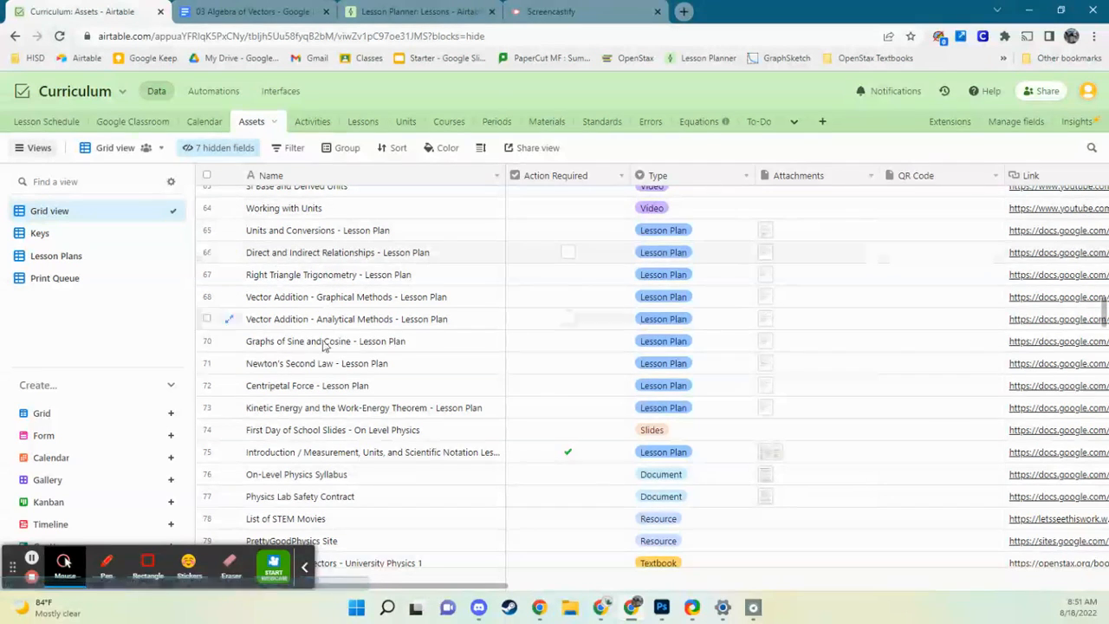
{"action": "scroll", "coordinate": [395, 383], "scroll_direction": "down", "scroll_amount": 10}
{"action": "scroll", "coordinate": [395, 377], "scroll_direction": "up", "scroll_amount": 10}
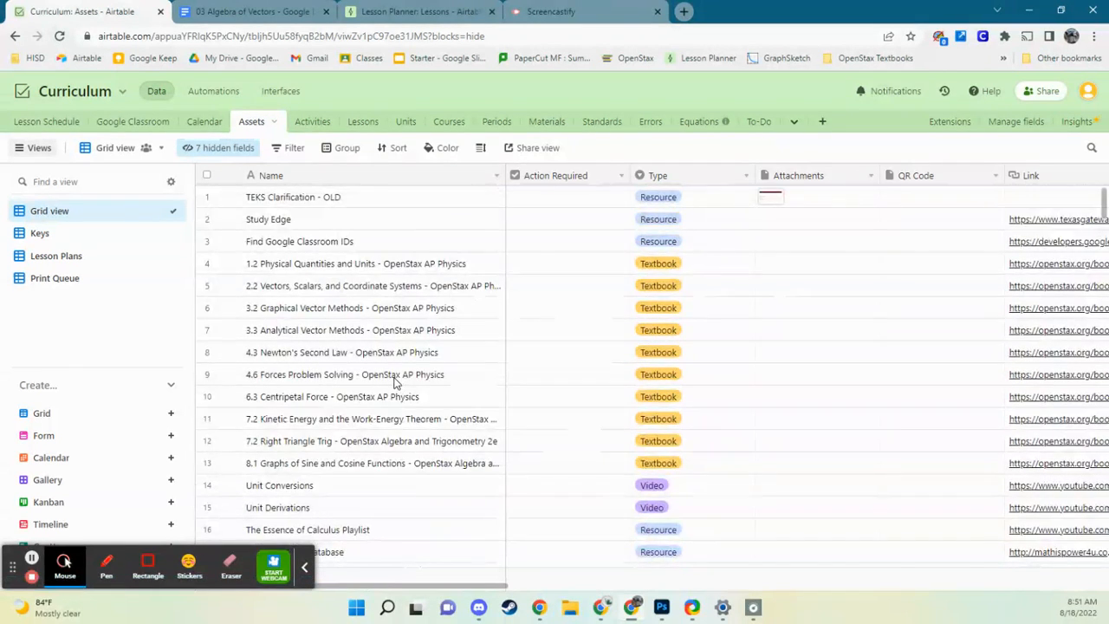
{"action": "scroll", "coordinate": [396, 379], "scroll_direction": "down", "scroll_amount": 20}
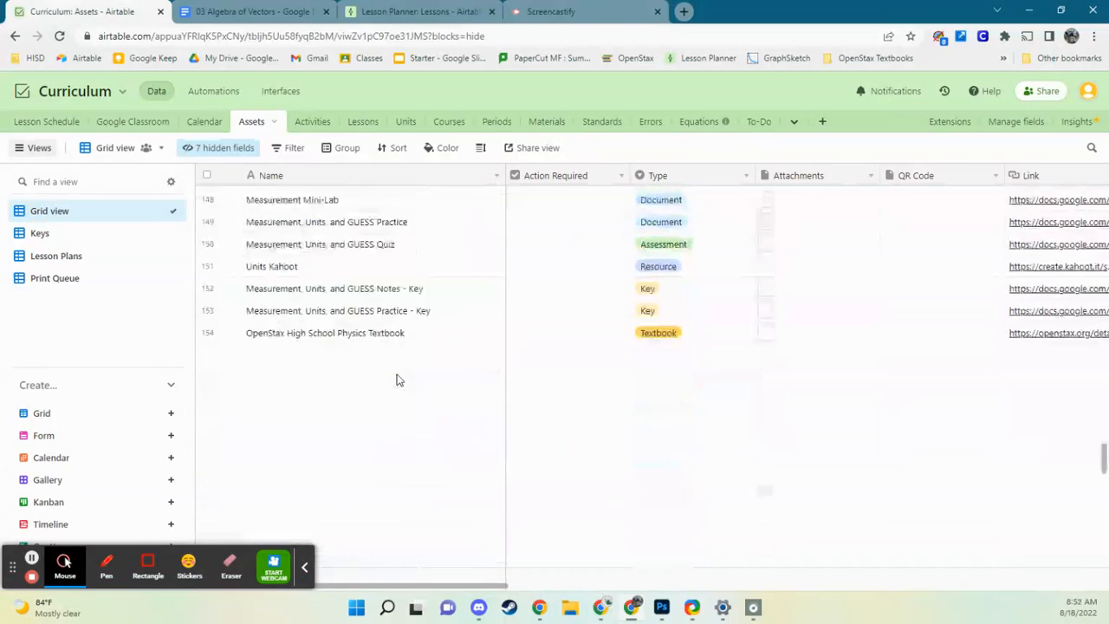
{"action": "scroll", "coordinate": [396, 379], "scroll_direction": "down", "scroll_amount": 7}
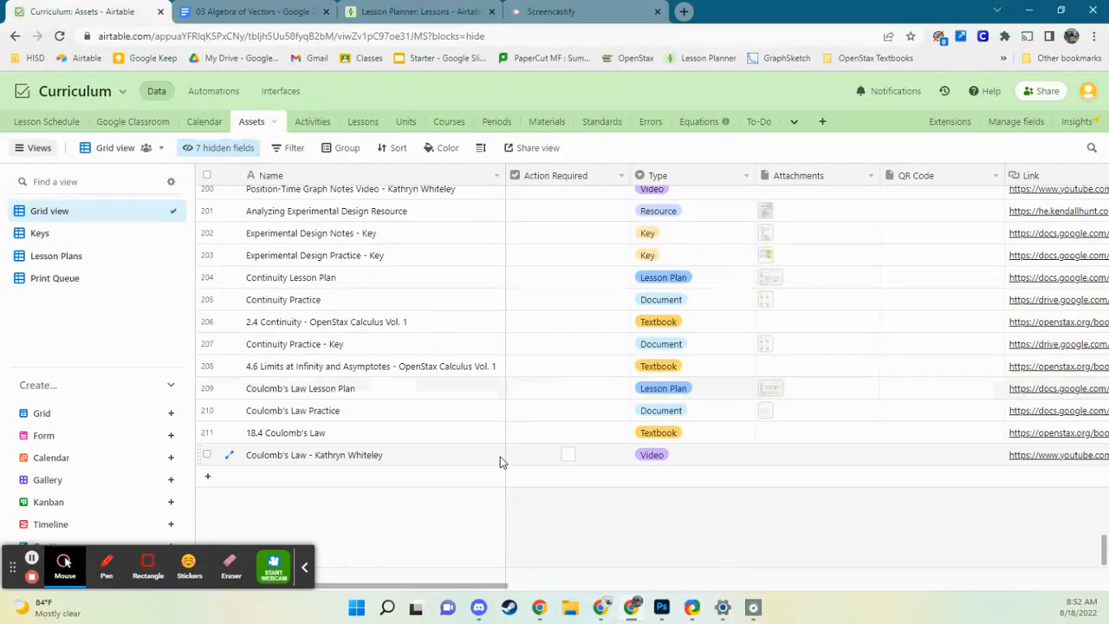
- Preview the PDF attached to the Coulomb's Law Practice asset, and close the preview
{"action": "left_click", "coordinate": [570, 456]}
{"action": "left_click_drag", "start_coordinate": [492, 587], "coordinate": [560, 586]}
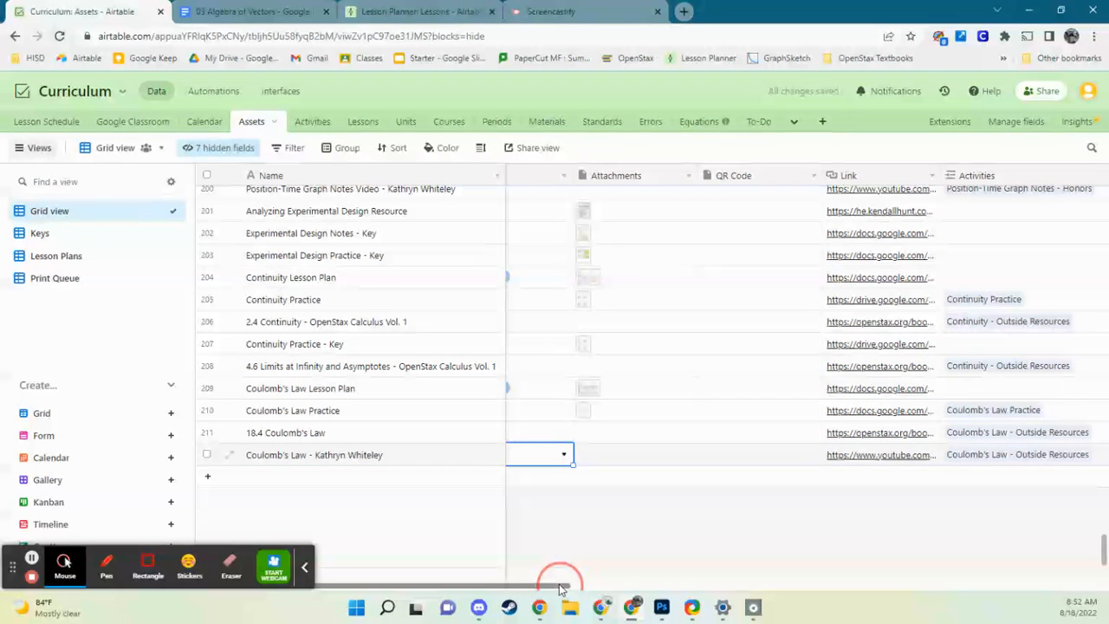
{"action": "left_click", "coordinate": [577, 395]}
{"action": "left_click", "coordinate": [570, 411]}
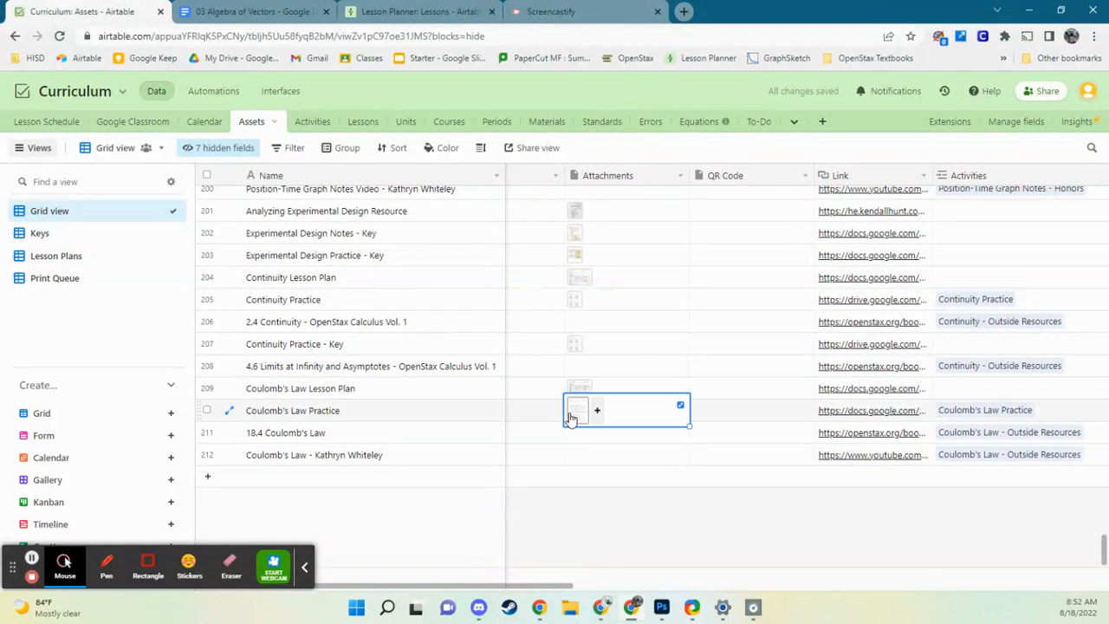
{"action": "left_click", "coordinate": [574, 409]}
{"action": "left_click", "coordinate": [861, 353]}
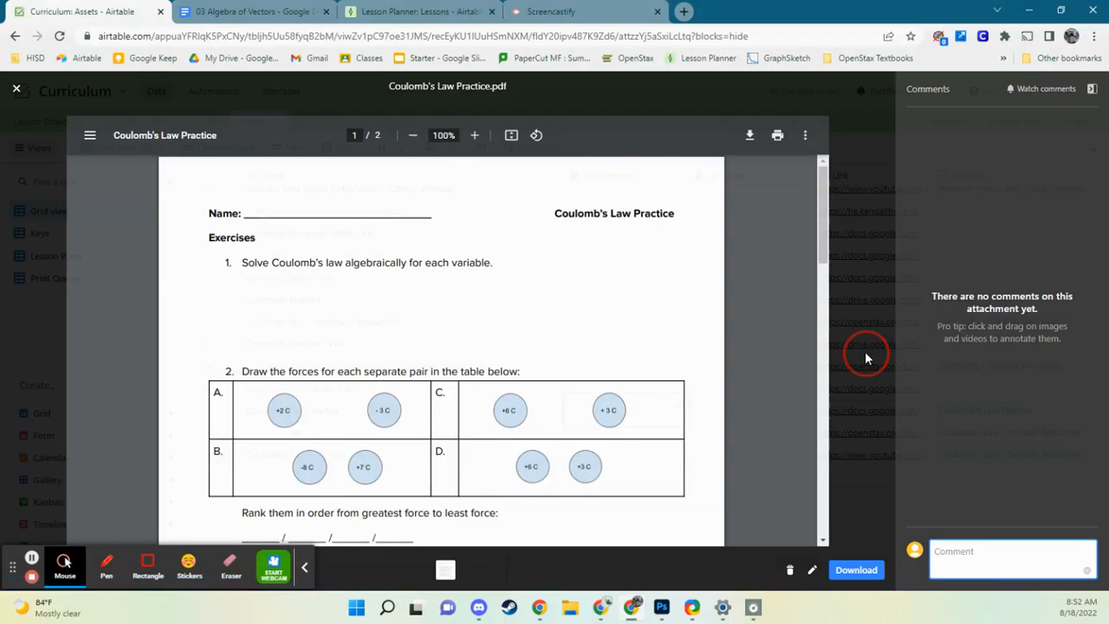
- Open the Google Doc linked to the Coulomb's Law Practice asset, and return to the Assets table
{"action": "left_click", "coordinate": [862, 411]}
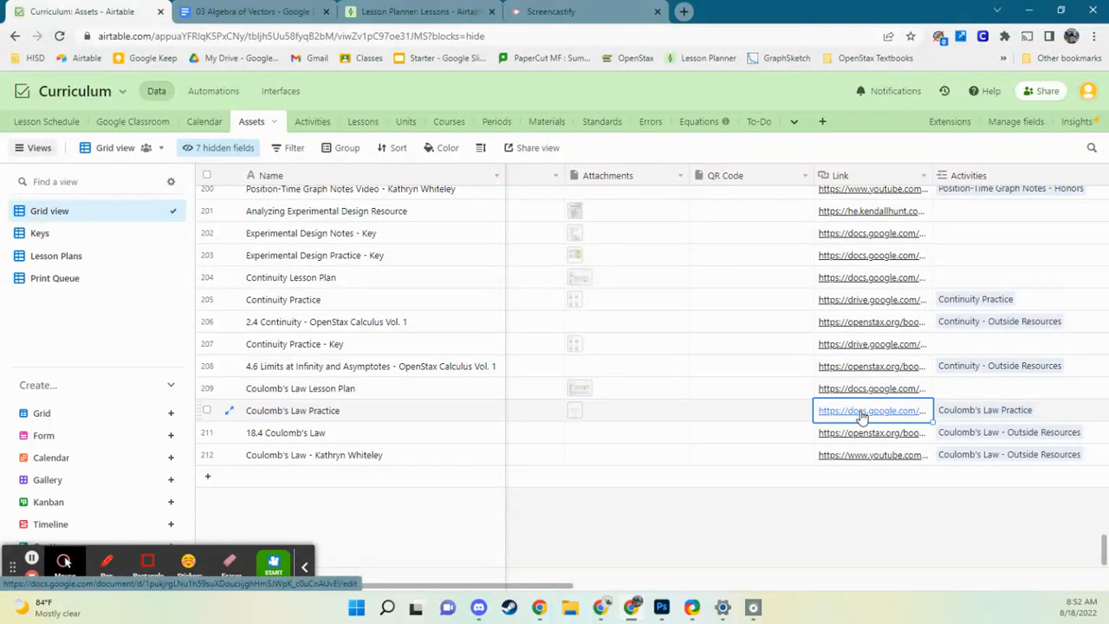
{"action": "left_click", "coordinate": [859, 413]}
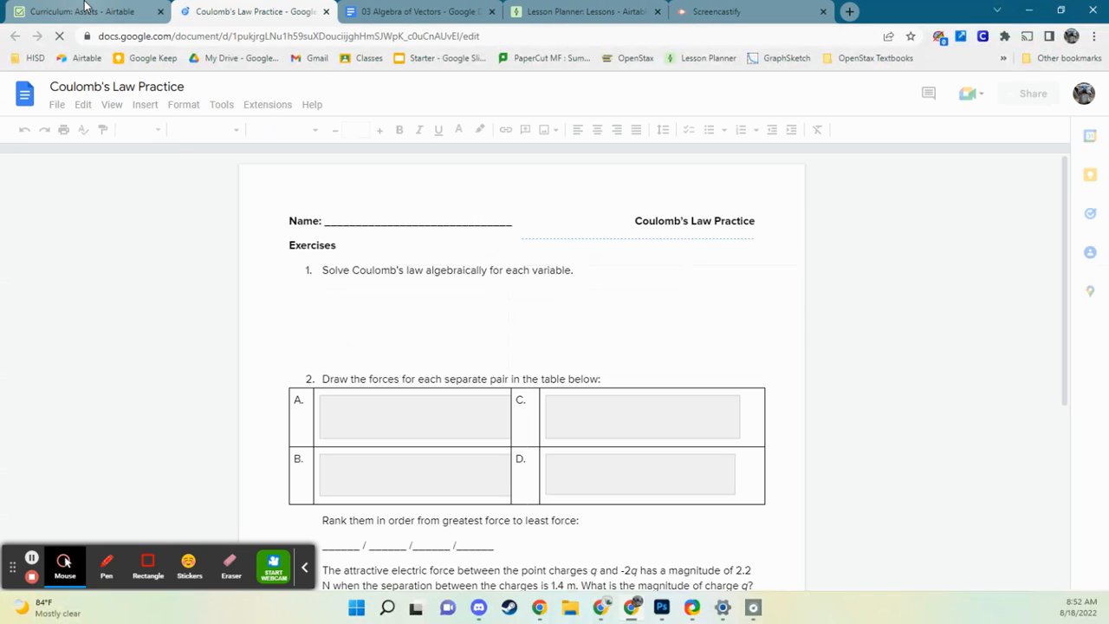
{"action": "left_click", "coordinate": [85, 10]}
- Review the assets' Key, Share Mode and print fields, comparing share modes across records, and continue through Google Classroom to Number of Students
{"action": "left_click_drag", "start_coordinate": [468, 585], "coordinate": [590, 579]}
{"action": "left_click_drag", "start_coordinate": [664, 572], "coordinate": [676, 568]}
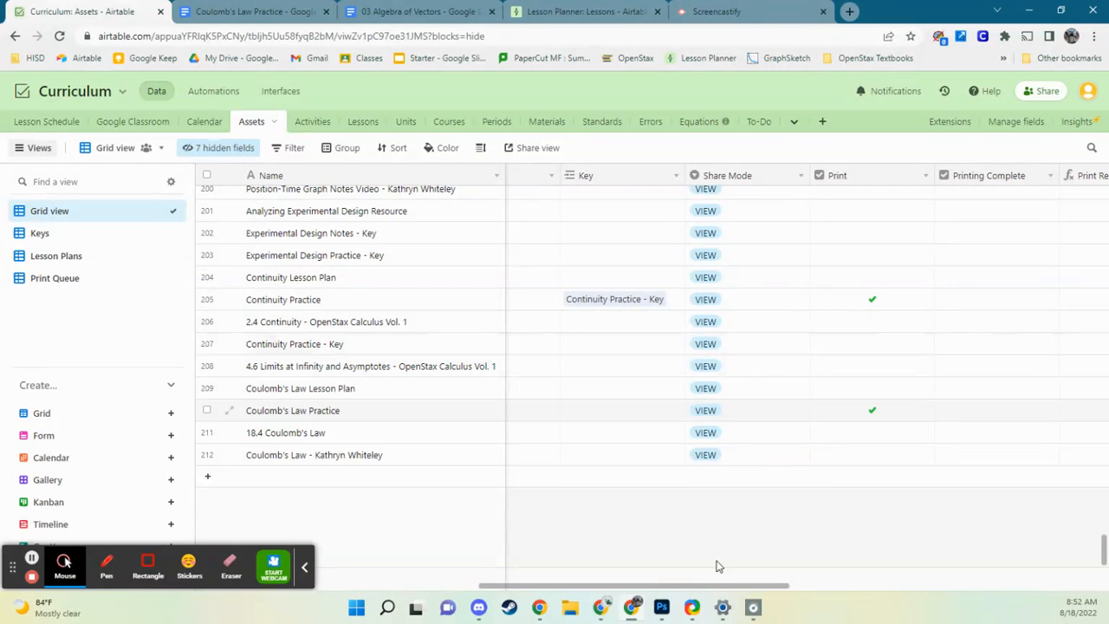
{"action": "scroll", "coordinate": [711, 434], "scroll_direction": "up", "scroll_amount": 4}
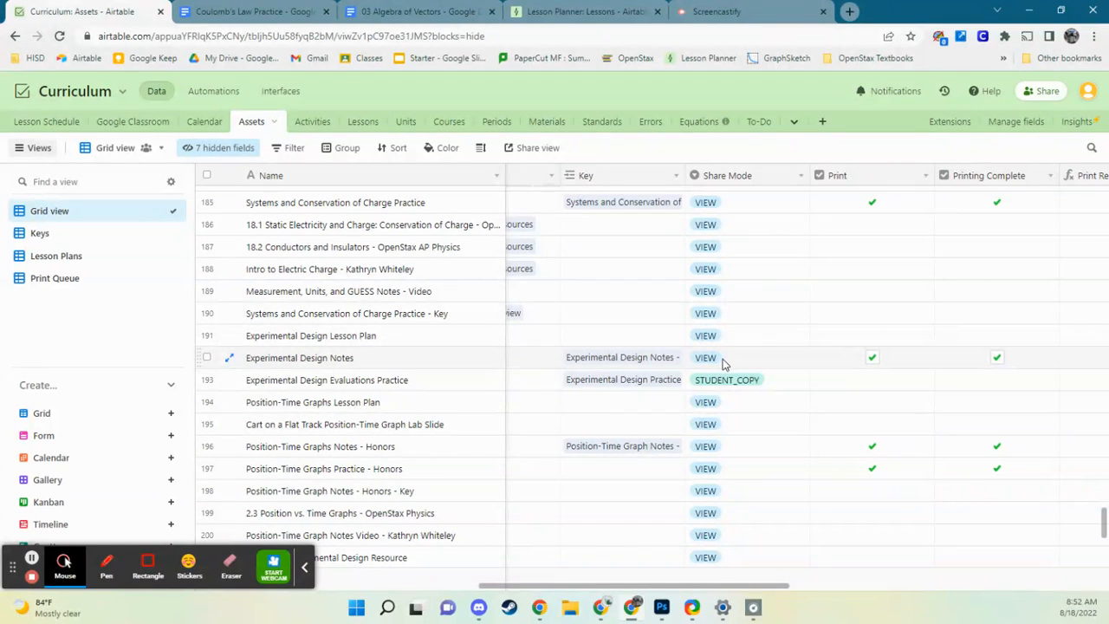
{"action": "scroll", "coordinate": [734, 385], "scroll_direction": "up", "scroll_amount": 7}
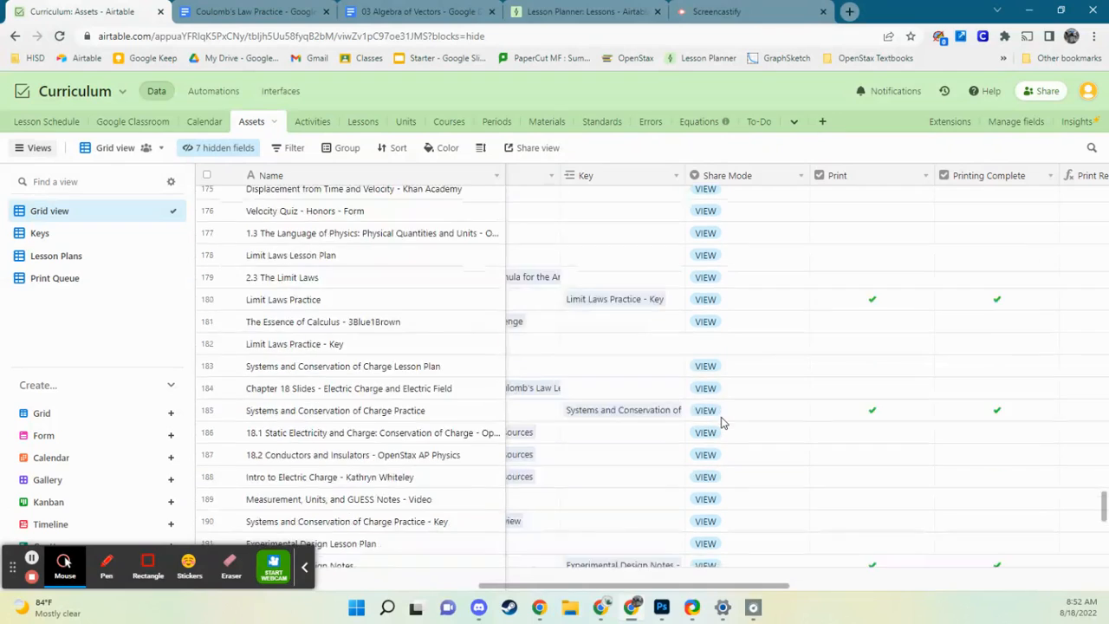
{"action": "scroll", "coordinate": [722, 422], "scroll_direction": "up", "scroll_amount": 6}
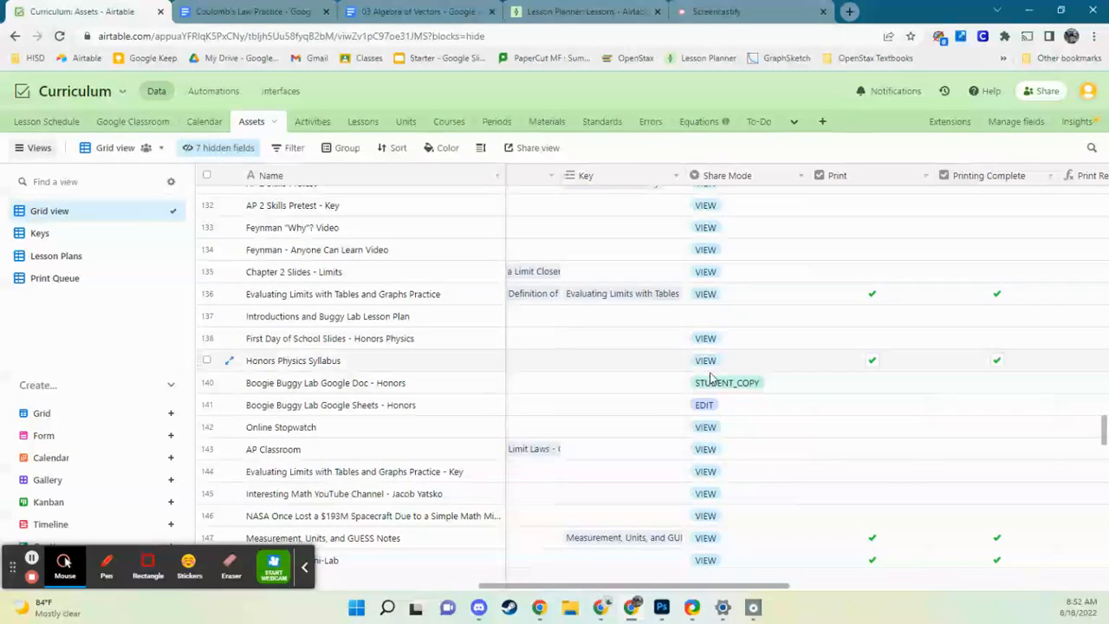
{"action": "scroll", "coordinate": [706, 405], "scroll_direction": "down", "scroll_amount": 16}
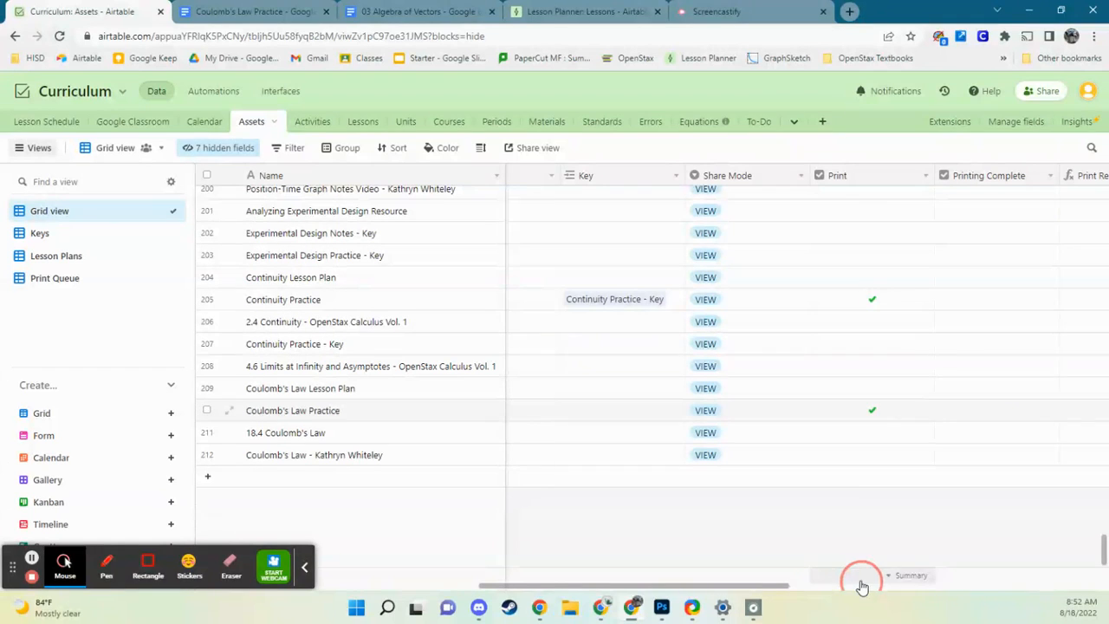
{"action": "left_click_drag", "start_coordinate": [771, 588], "coordinate": [940, 587]}
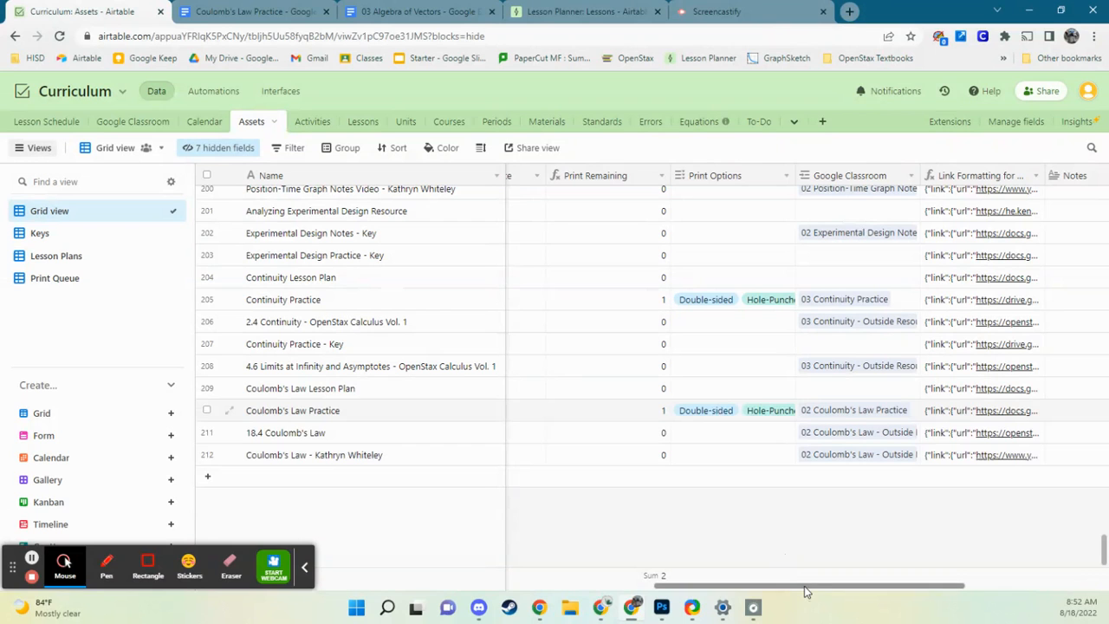
{"action": "left_click_drag", "start_coordinate": [805, 591], "coordinate": [983, 593]}
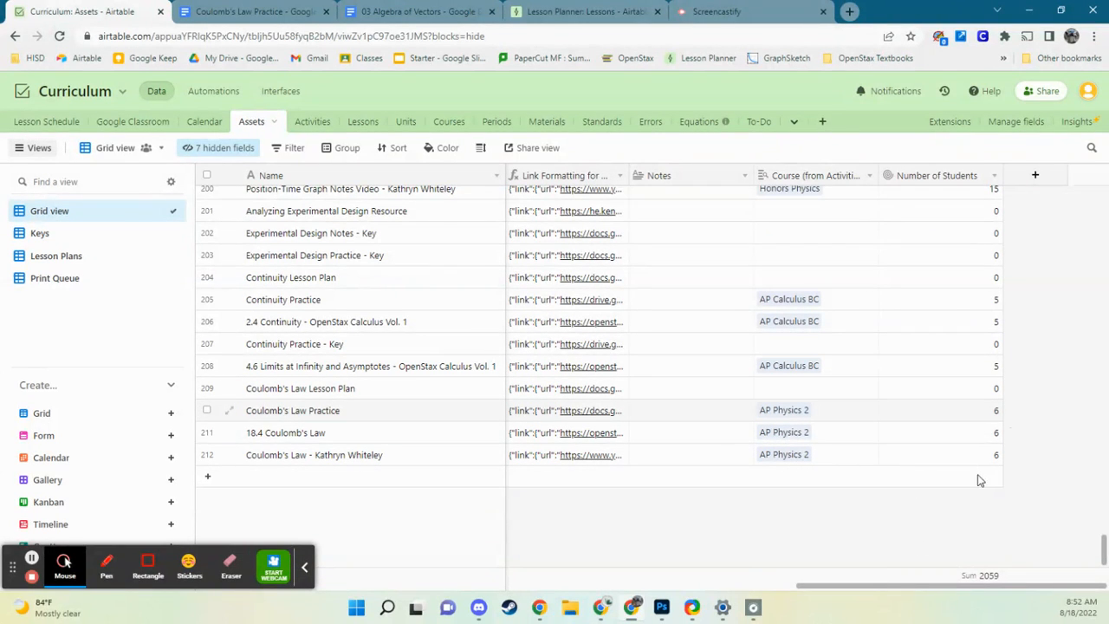
- In the Assets table's Print Queue view, mark Continuity Practice and Coulomb's Law Practice as Printing Complete
{"action": "left_click", "coordinate": [90, 278]}
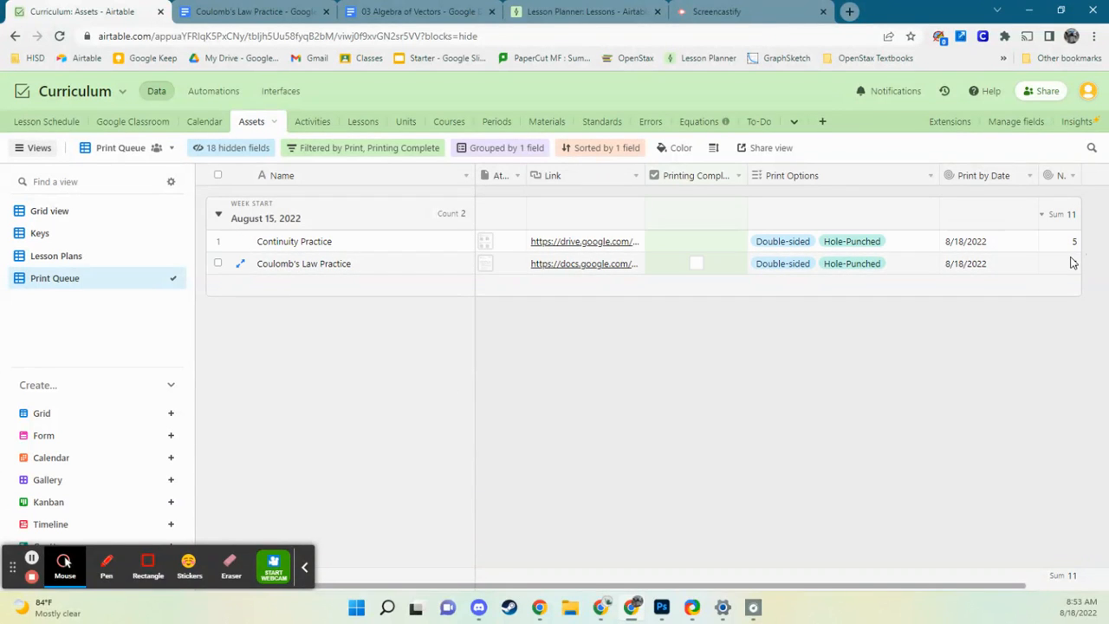
{"action": "left_click", "coordinate": [698, 247]}
{"action": "left_click", "coordinate": [699, 247]}
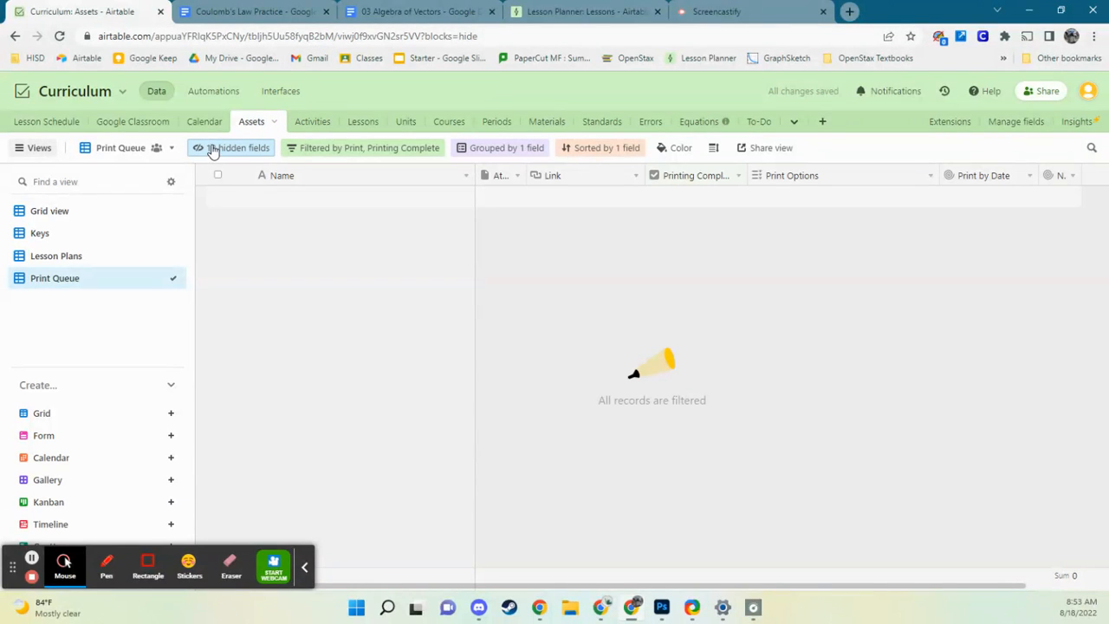
- Open the Google Classroom table and go to its last posts to examine Send to Classroom, Type and Lesson
{"action": "left_click", "coordinate": [155, 126]}
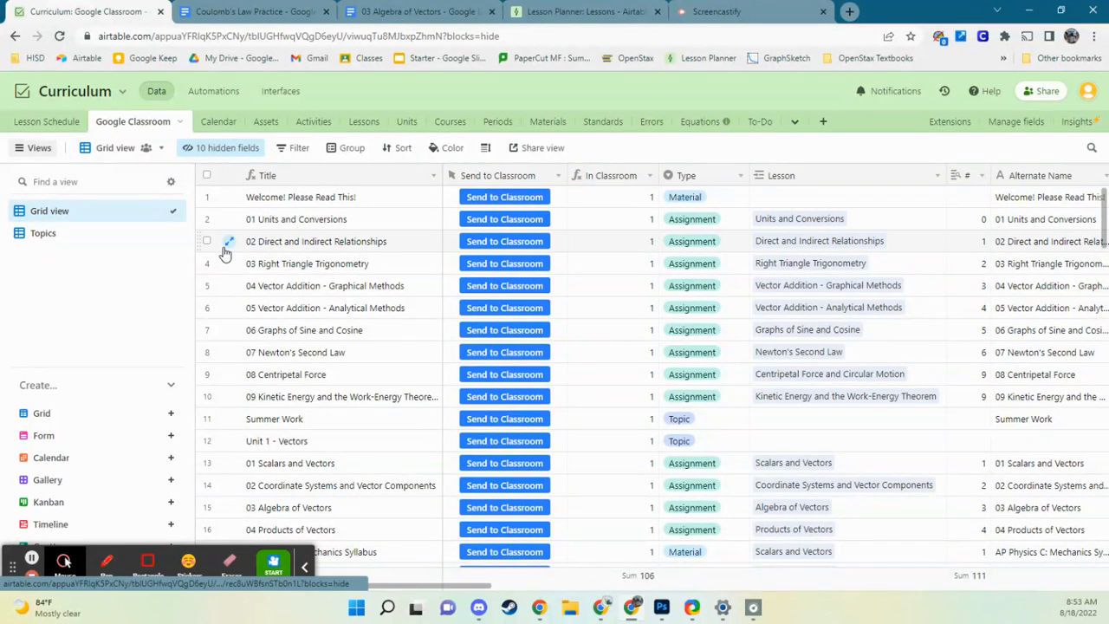
{"action": "scroll", "coordinate": [322, 269], "scroll_direction": "down", "scroll_amount": 2}
{"action": "scroll", "coordinate": [322, 270], "scroll_direction": "down", "scroll_amount": 20}
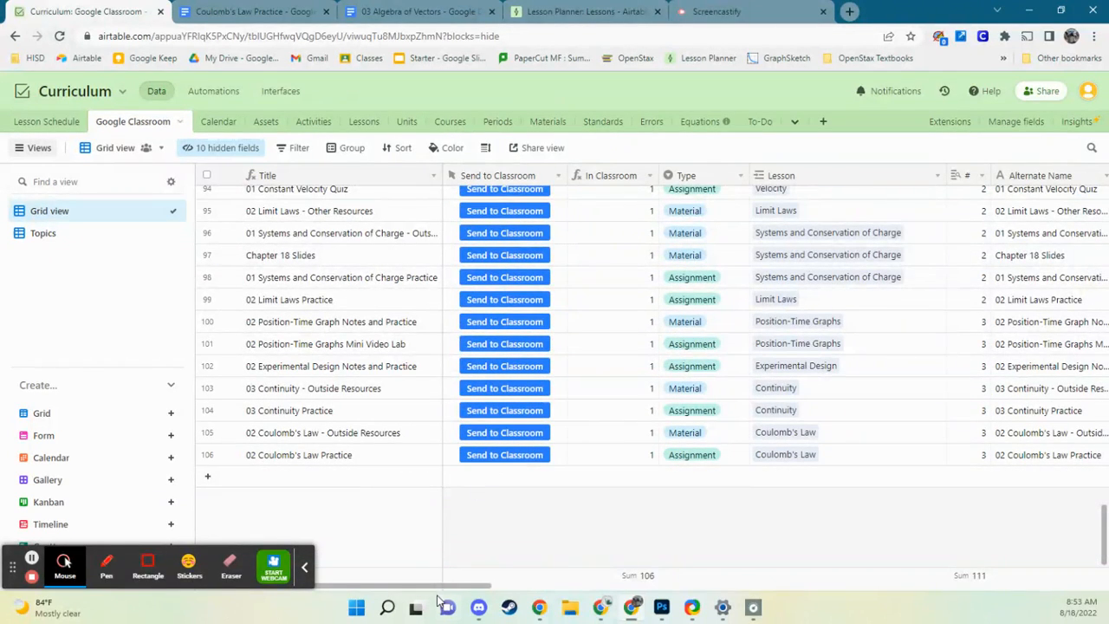
{"action": "left_click_drag", "start_coordinate": [440, 592], "coordinate": [371, 594]}
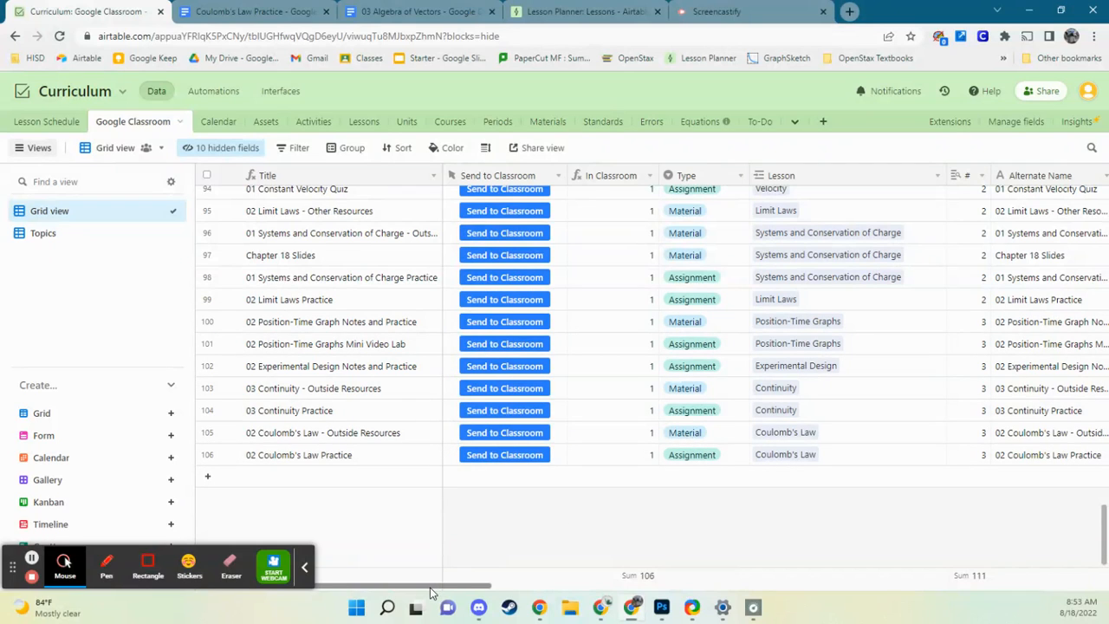
- Review the Google Classroom posts' Course, Unit, Topic, Due Date, Max Points, Scheduled Time, IDs and Errors fields
{"action": "left_click_drag", "start_coordinate": [431, 592], "coordinate": [878, 579]}
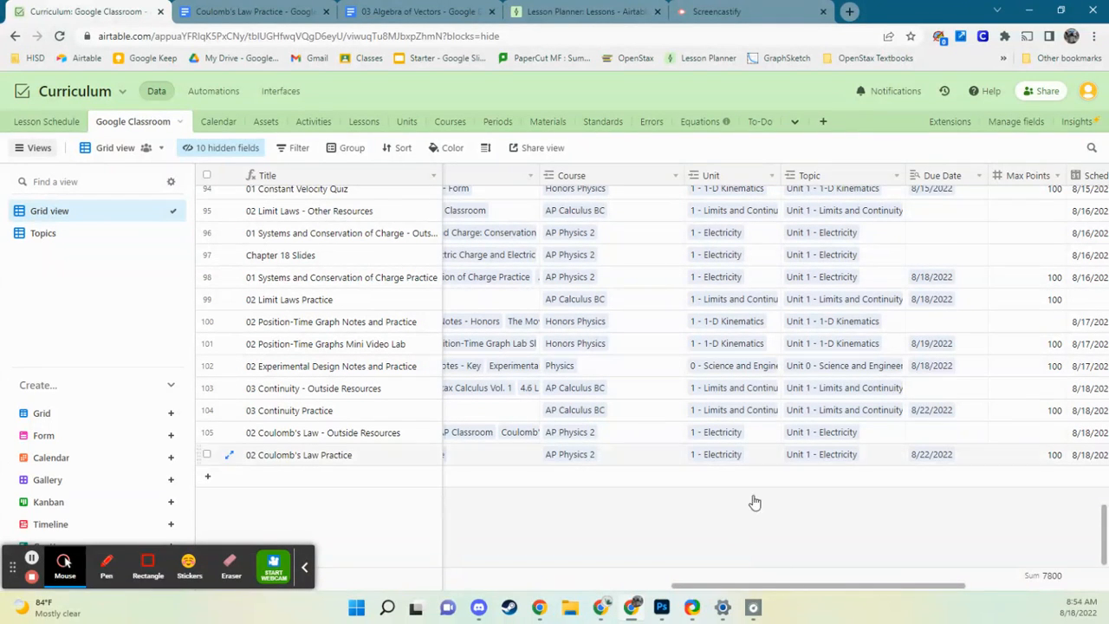
{"action": "left_click_drag", "start_coordinate": [848, 589], "coordinate": [954, 584]}
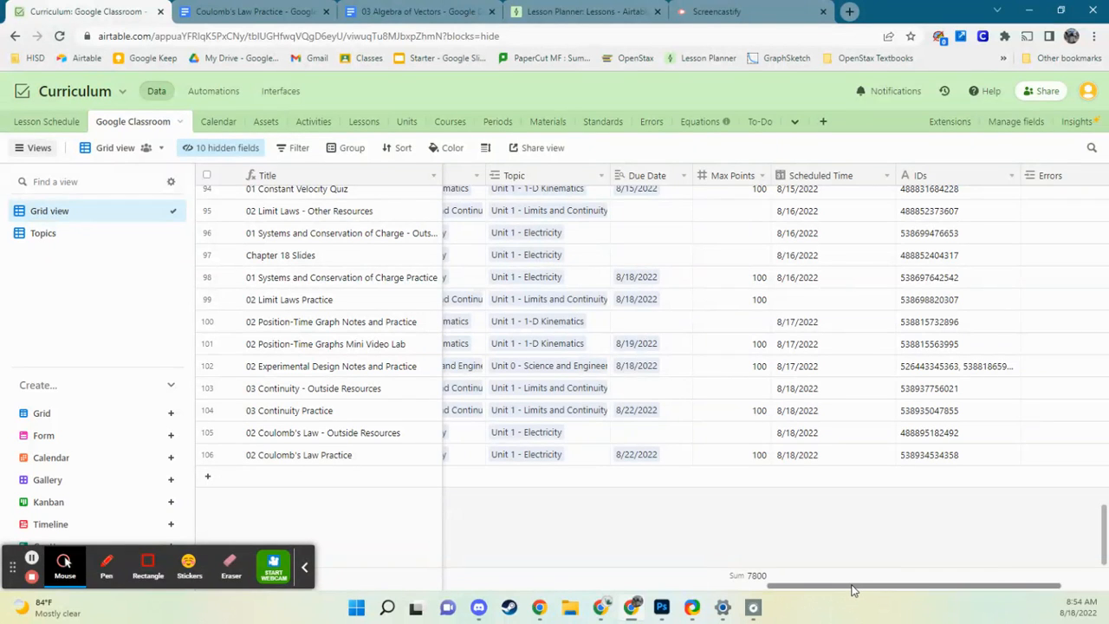
{"action": "left_click_drag", "start_coordinate": [859, 590], "coordinate": [175, 472]}
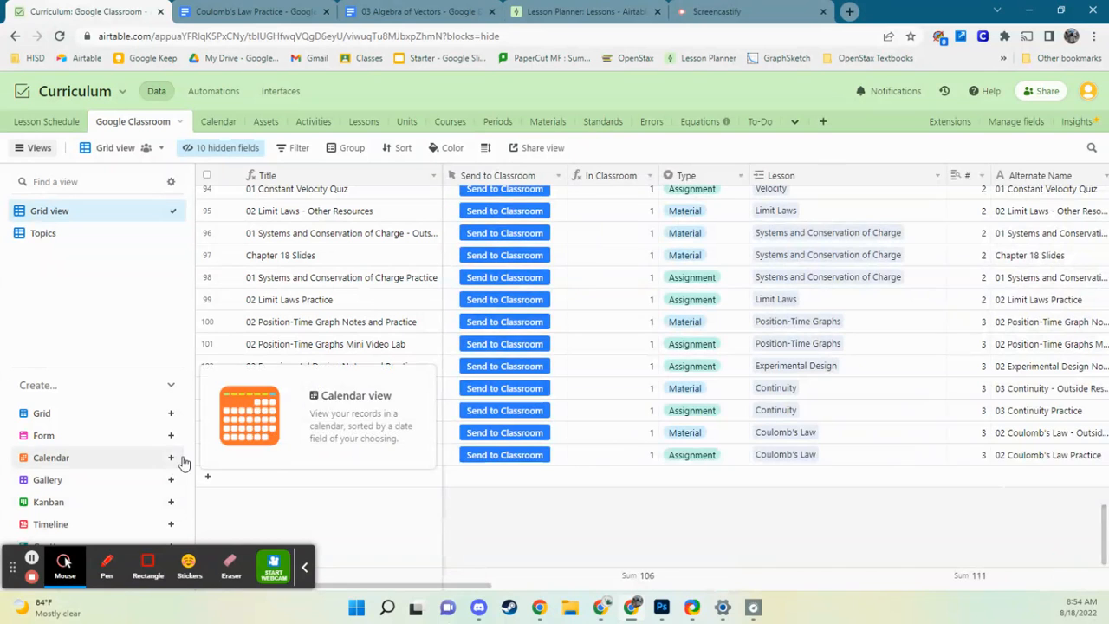
{"action": "left_click_drag", "start_coordinate": [390, 588], "coordinate": [1105, 531]}
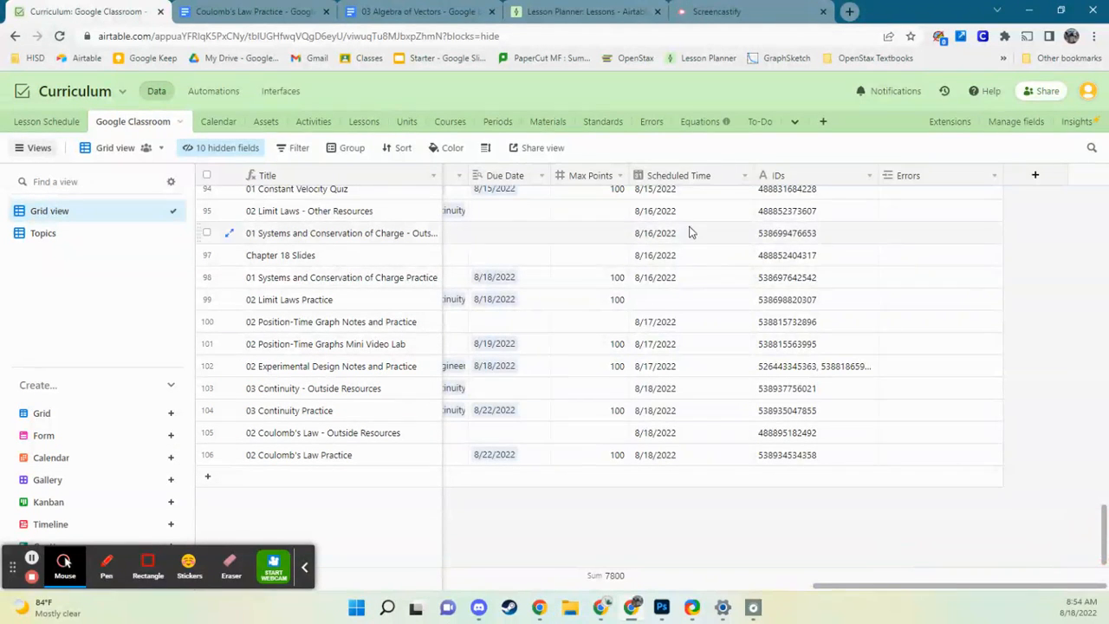
- Open the Scheduled Time date picker of the 02 Coulomb's Law Practice post, and close it without picking a date
{"action": "left_click", "coordinate": [707, 460]}
{"action": "left_click", "coordinate": [708, 459]}
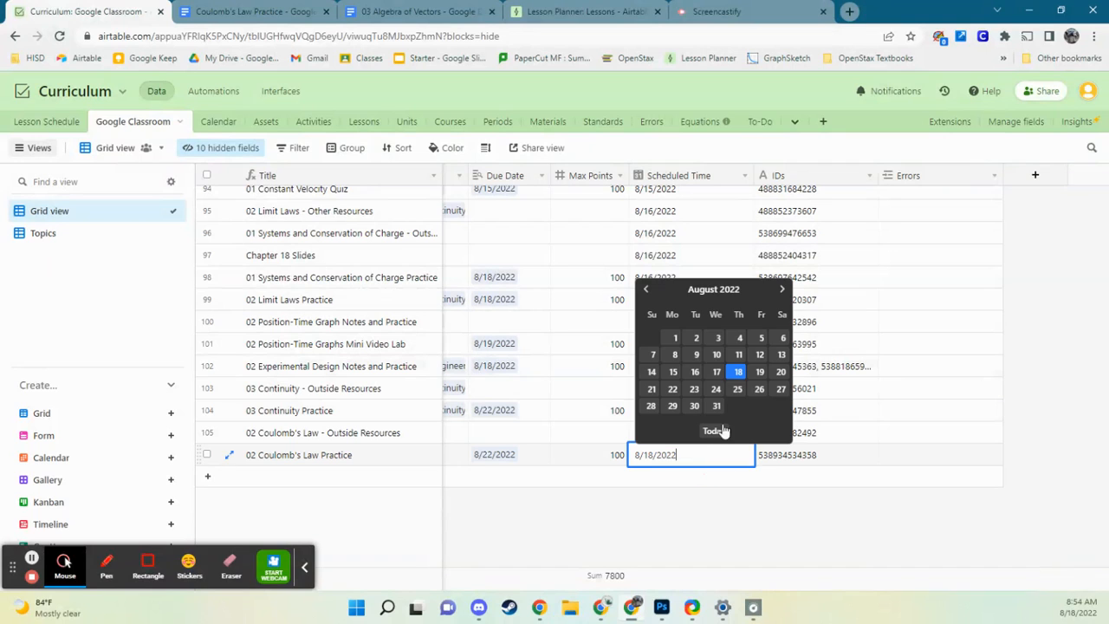
{"action": "left_click", "coordinate": [741, 539]}
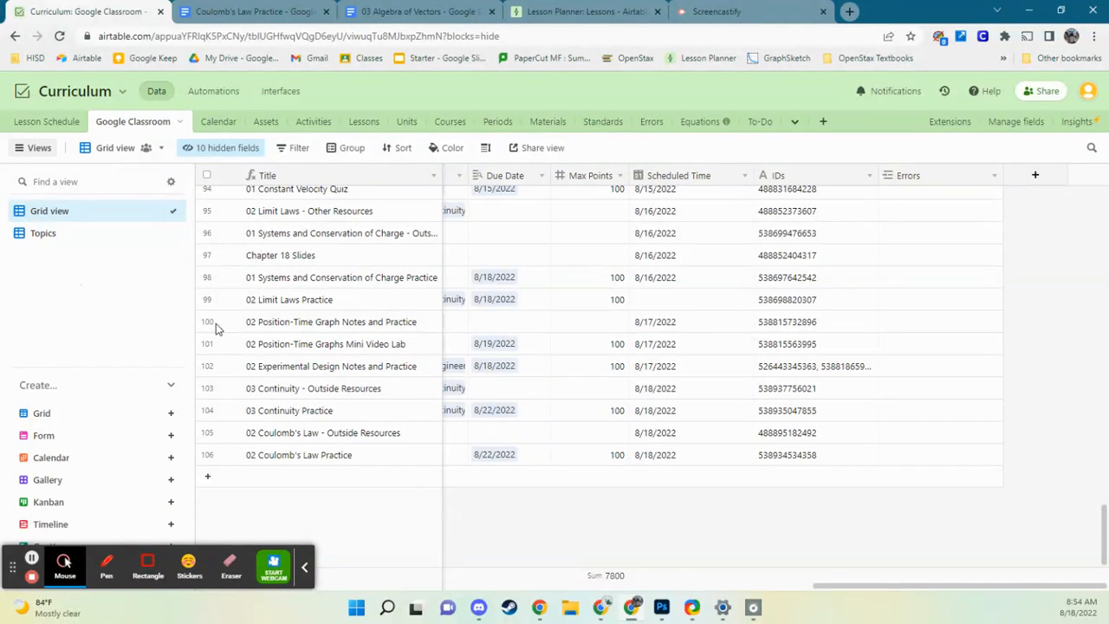
- Leave the Google Classroom table and open the Lessons page of the Lesson Planner interface from its overview, closing the outdated Lessons page
{"action": "left_click_drag", "start_coordinate": [938, 586], "coordinate": [321, 590]}
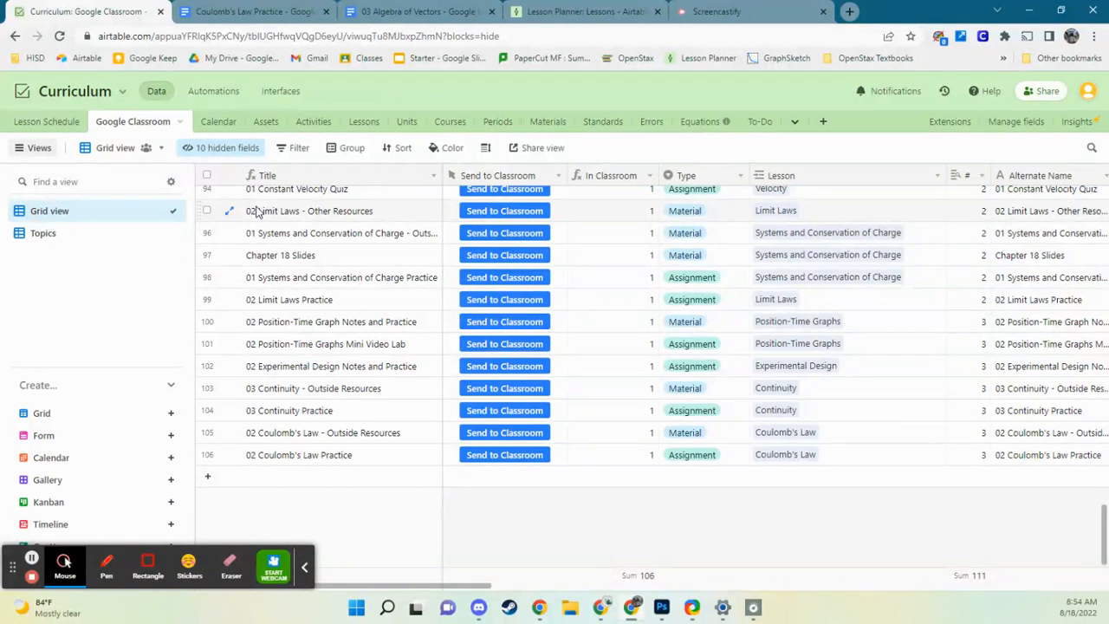
{"action": "left_click", "coordinate": [554, 11]}
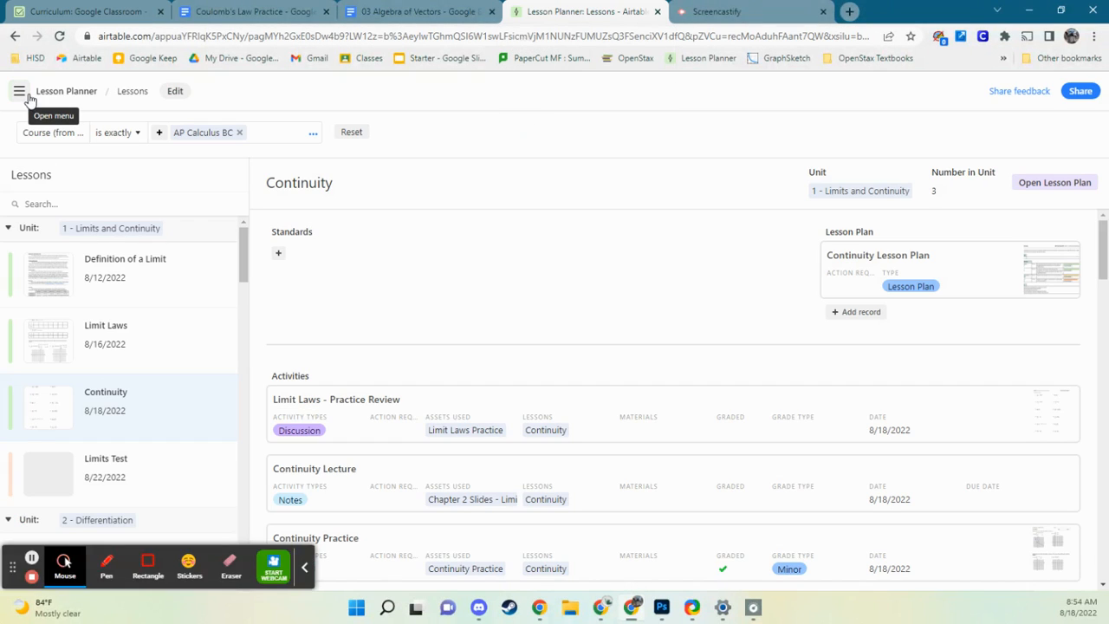
{"action": "left_click", "coordinate": [657, 11]}
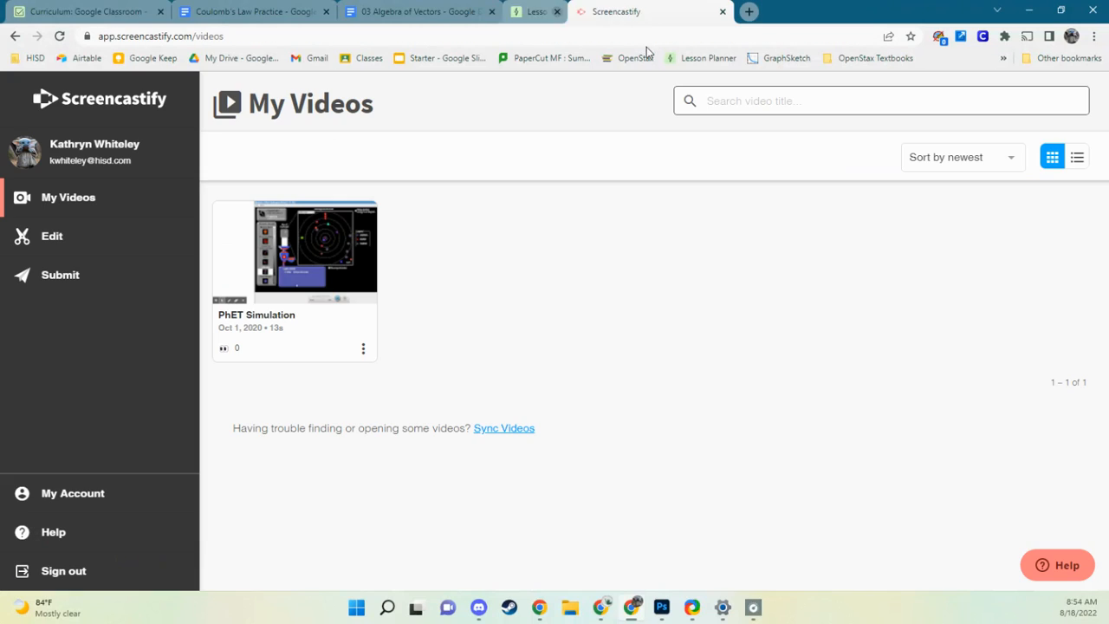
{"action": "left_click", "coordinate": [701, 58]}
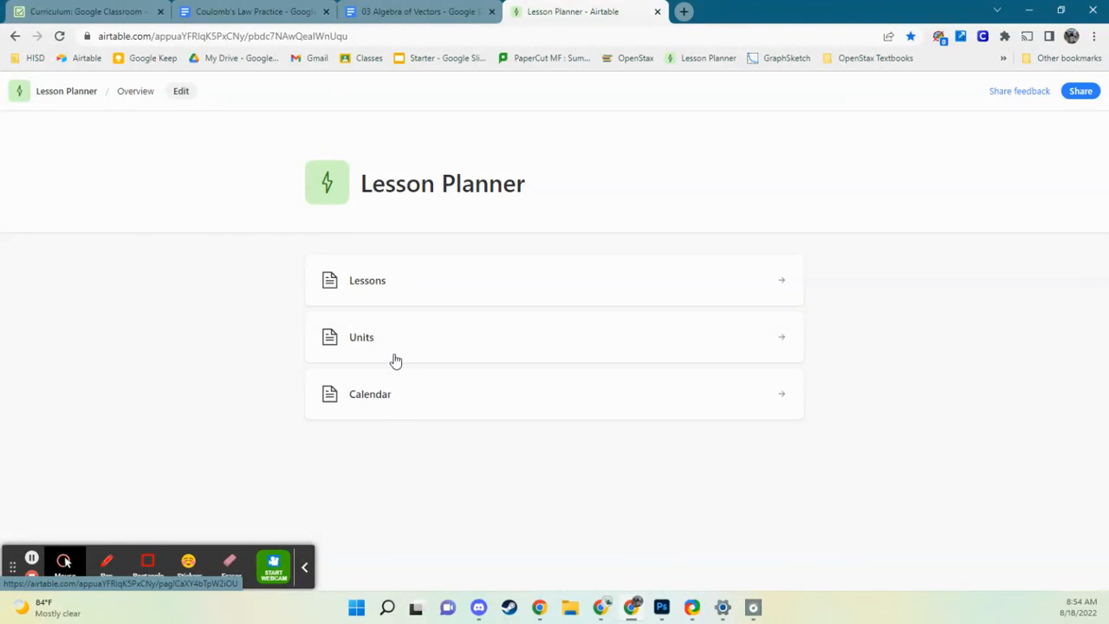
{"action": "left_click", "coordinate": [403, 278]}
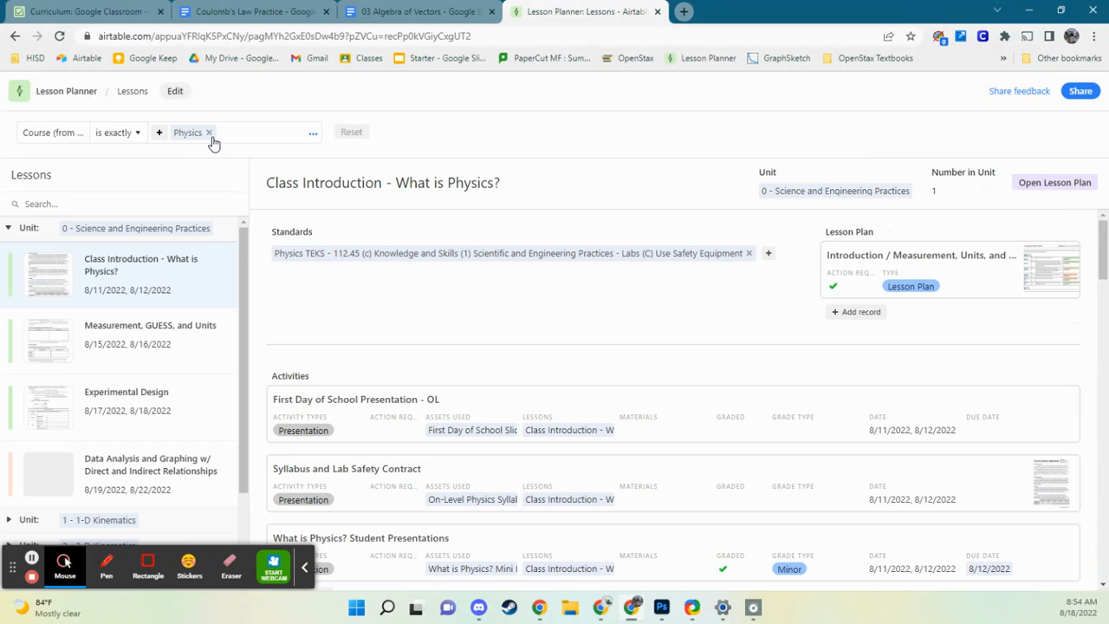
- Change the Lessons course filter from Physics to AP Calculus BC
{"action": "left_click", "coordinate": [214, 141]}
{"action": "key", "text": "Escape"}
{"action": "left_click", "coordinate": [208, 133]}
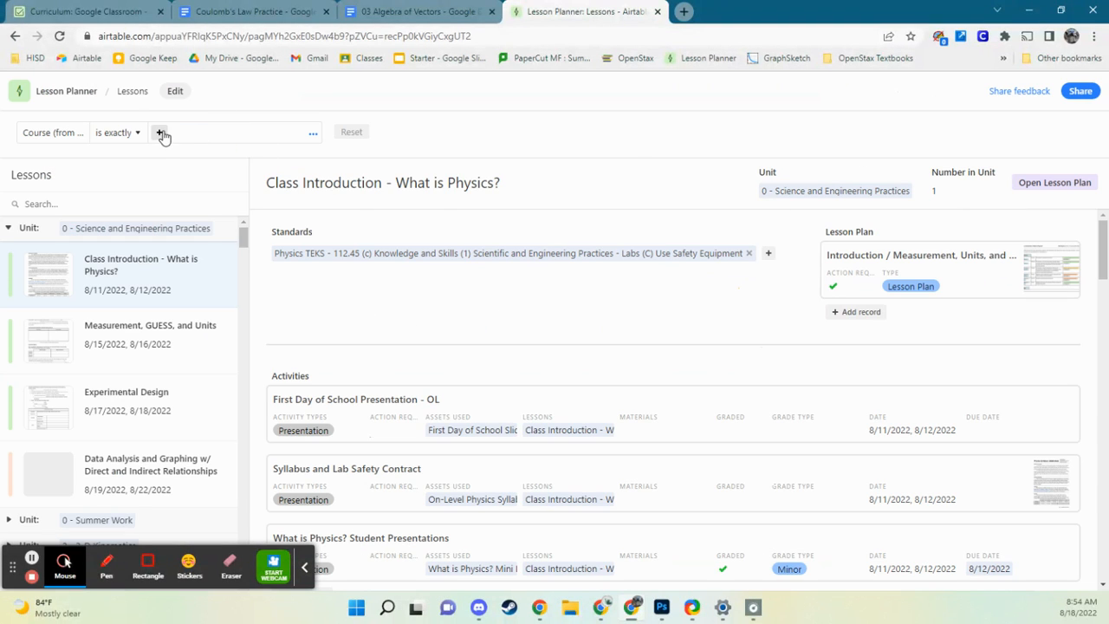
{"action": "left_click", "coordinate": [160, 133]}
{"action": "scroll", "coordinate": [164, 312], "scroll_direction": "down", "scroll_amount": 2}
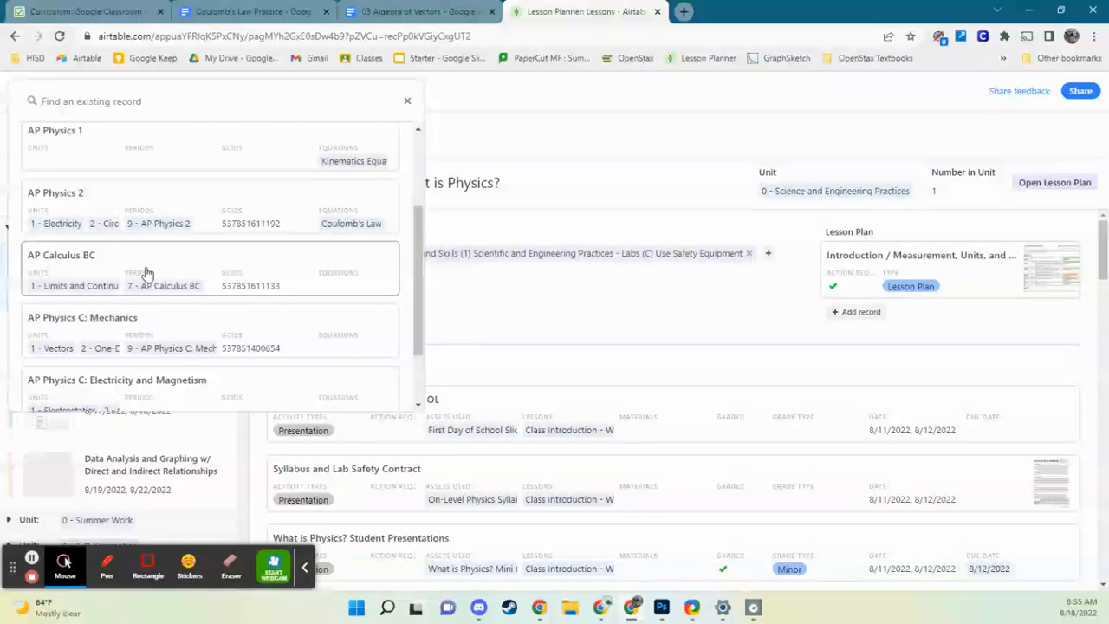
{"action": "left_click", "coordinate": [166, 273]}
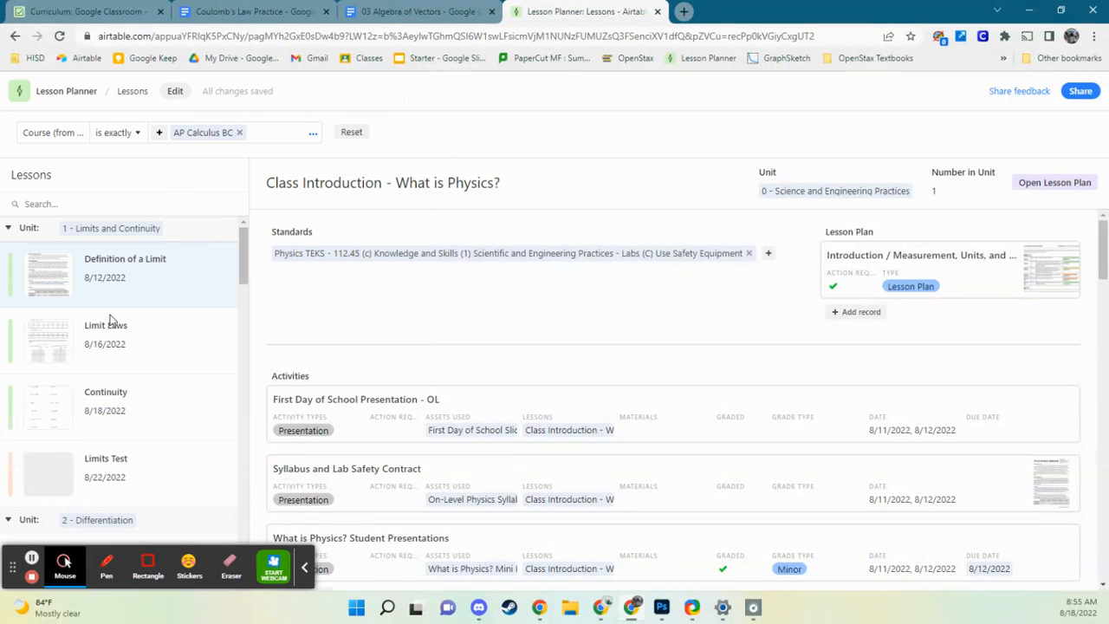
- Collapse all AP Calculus BC unit groups in the lesson list, from Limits and Continuity through Vector Valued Functions
{"action": "left_click", "coordinate": [9, 229]}
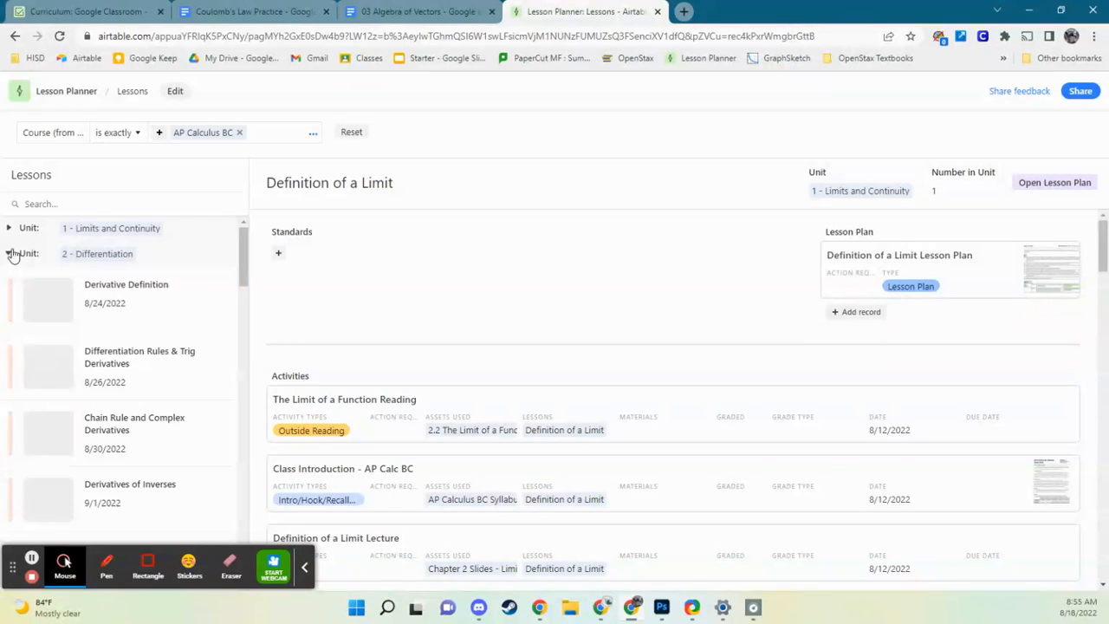
{"action": "left_click", "coordinate": [10, 253]}
{"action": "left_click", "coordinate": [10, 279]}
{"action": "left_click", "coordinate": [9, 305]}
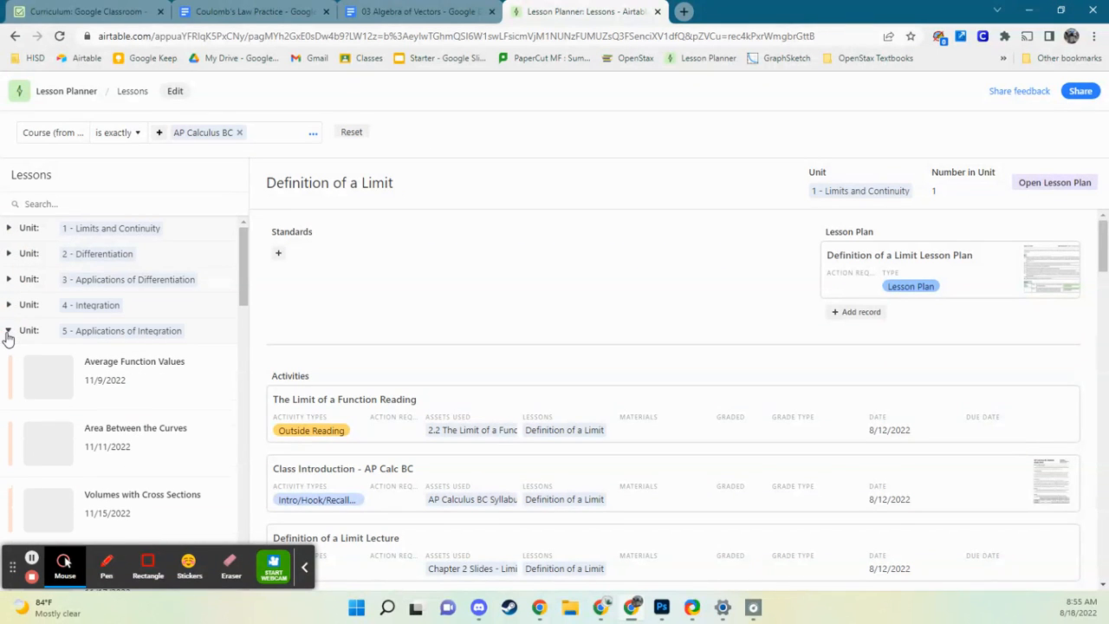
{"action": "left_click", "coordinate": [8, 330]}
{"action": "left_click", "coordinate": [9, 356]}
{"action": "left_click", "coordinate": [8, 381]}
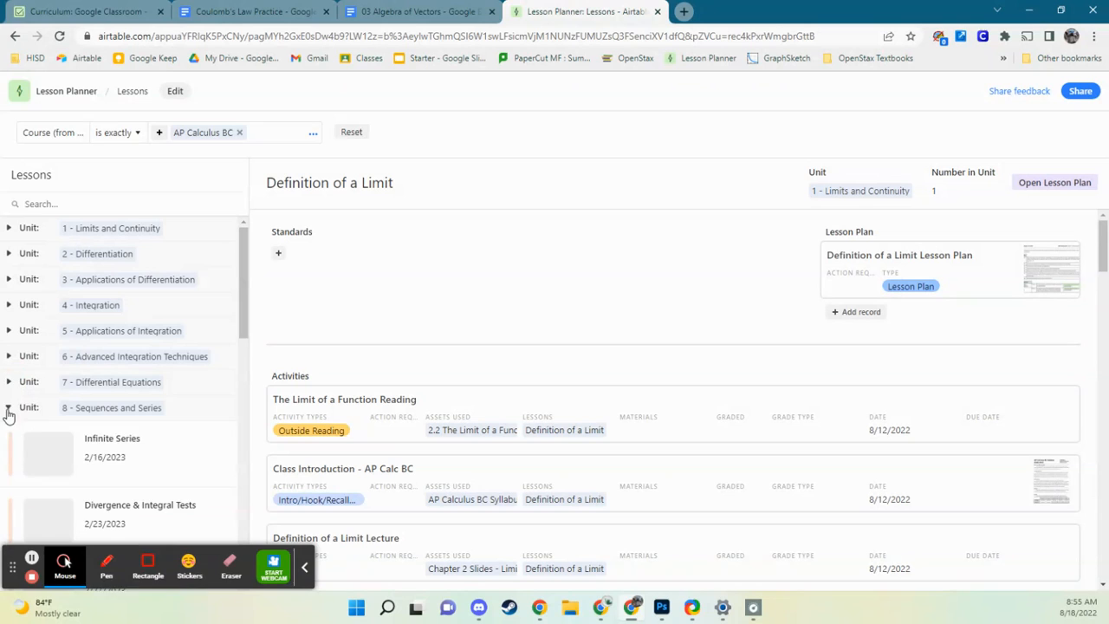
{"action": "left_click", "coordinate": [9, 408]}
{"action": "left_click", "coordinate": [9, 432]}
{"action": "left_click", "coordinate": [9, 458]}
{"action": "scroll", "coordinate": [49, 472], "scroll_direction": "down", "scroll_amount": 1}
{"action": "left_click", "coordinate": [9, 405]}
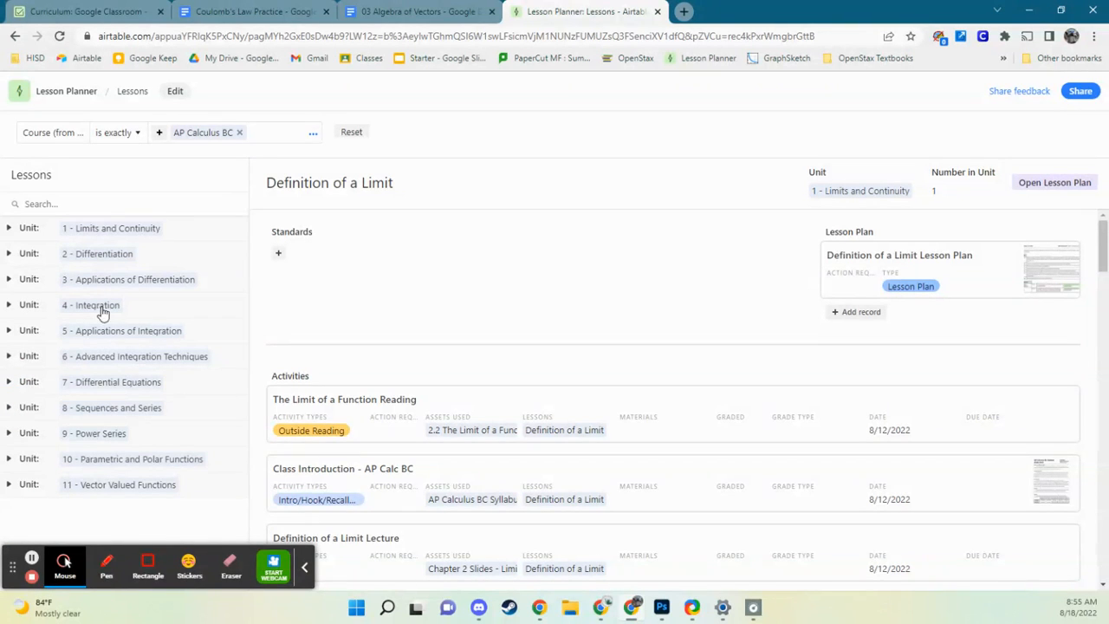
- Expand the 1 - Limits and Continuity unit and open the Limits Test lesson to look through its page
{"action": "left_click", "coordinate": [9, 229]}
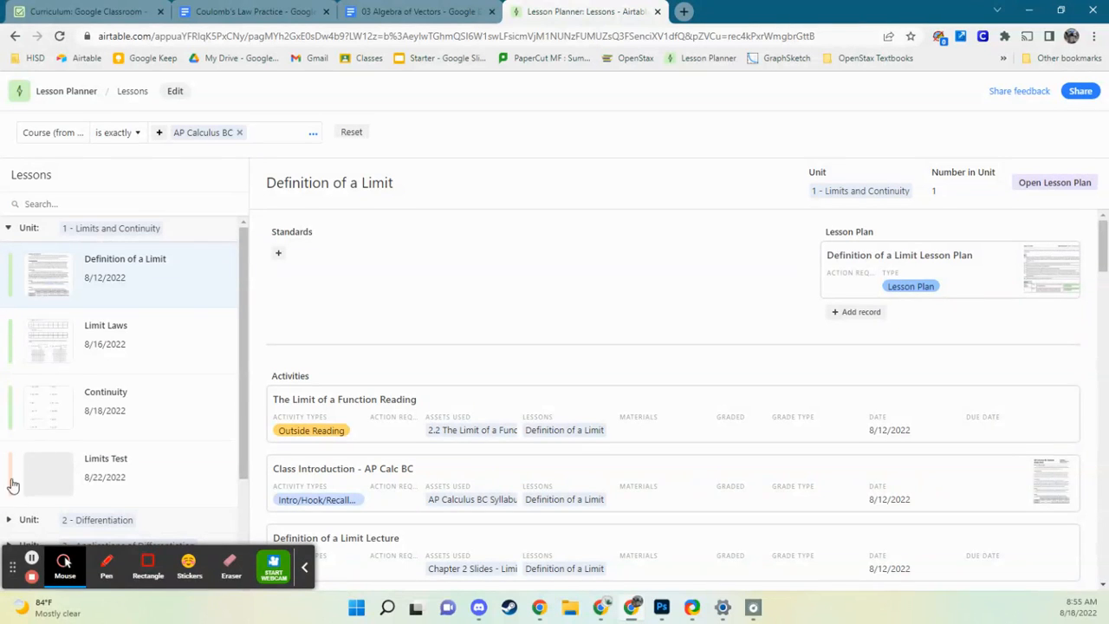
{"action": "left_click", "coordinate": [149, 480]}
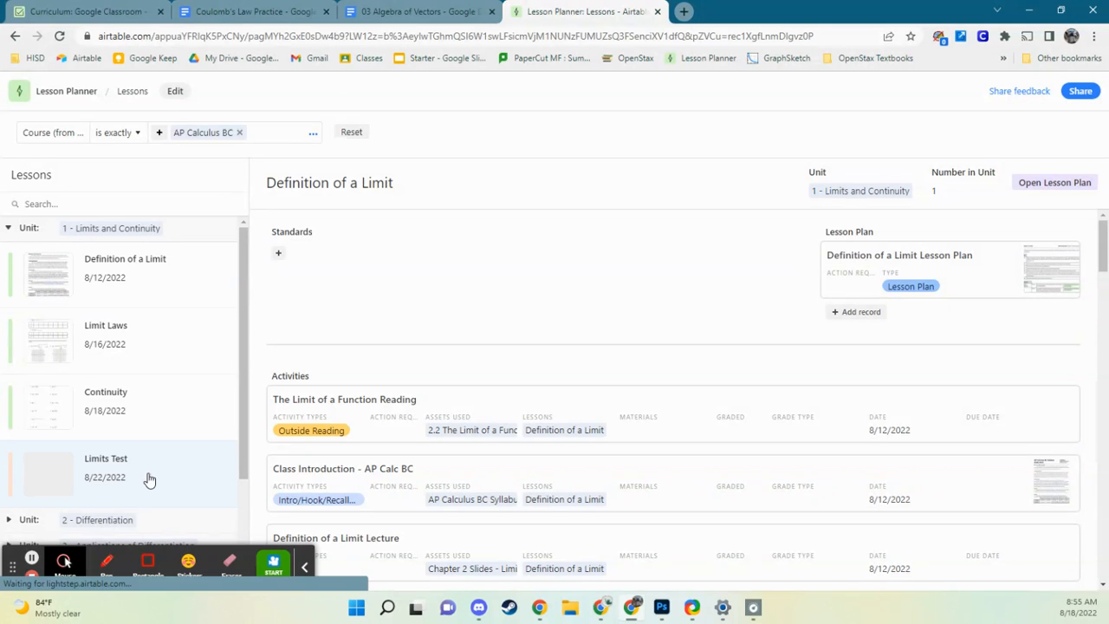
{"action": "scroll", "coordinate": [405, 369], "scroll_direction": "down", "scroll_amount": 10}
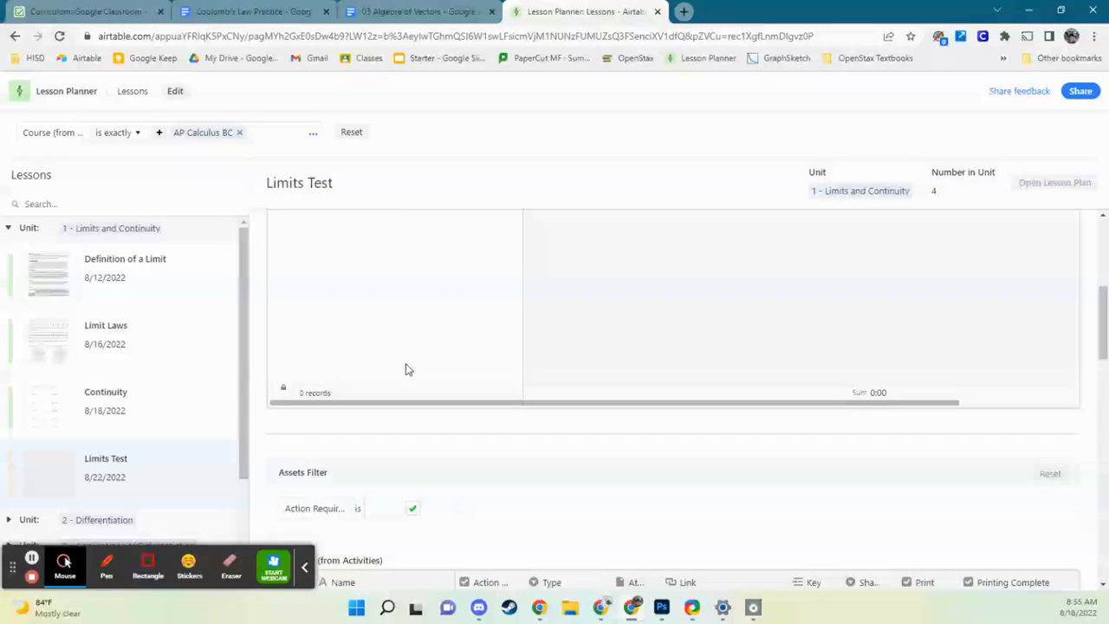
{"action": "scroll", "coordinate": [403, 367], "scroll_direction": "up", "scroll_amount": 10}
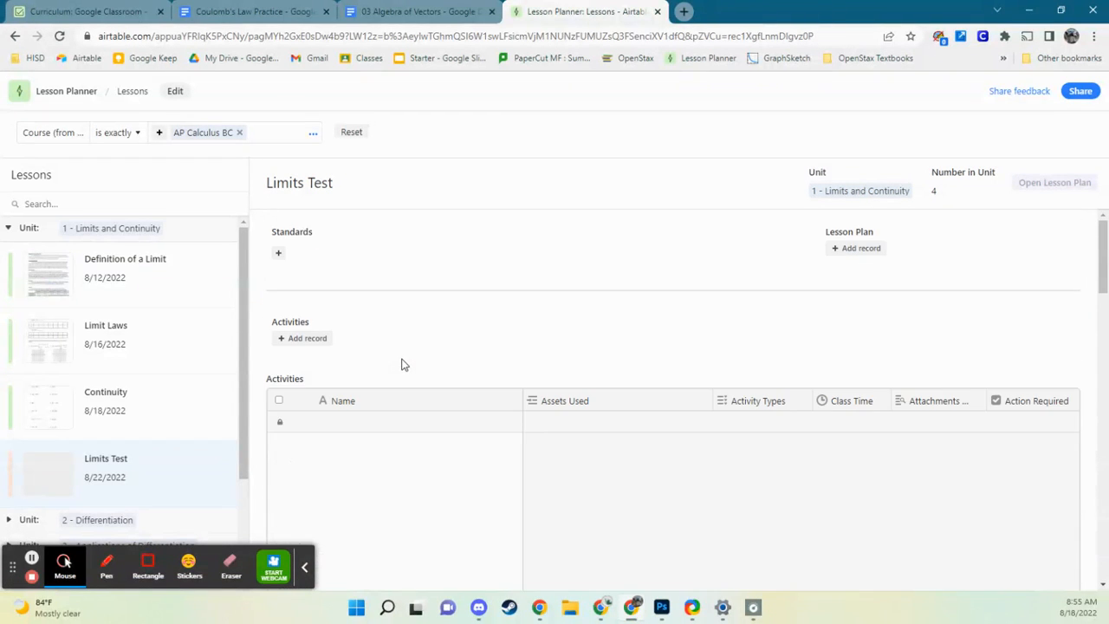
- Add a new lesson plan record to the Limits Test lesson and name it Limits Test Lesson Plan
{"action": "left_click", "coordinate": [859, 250]}
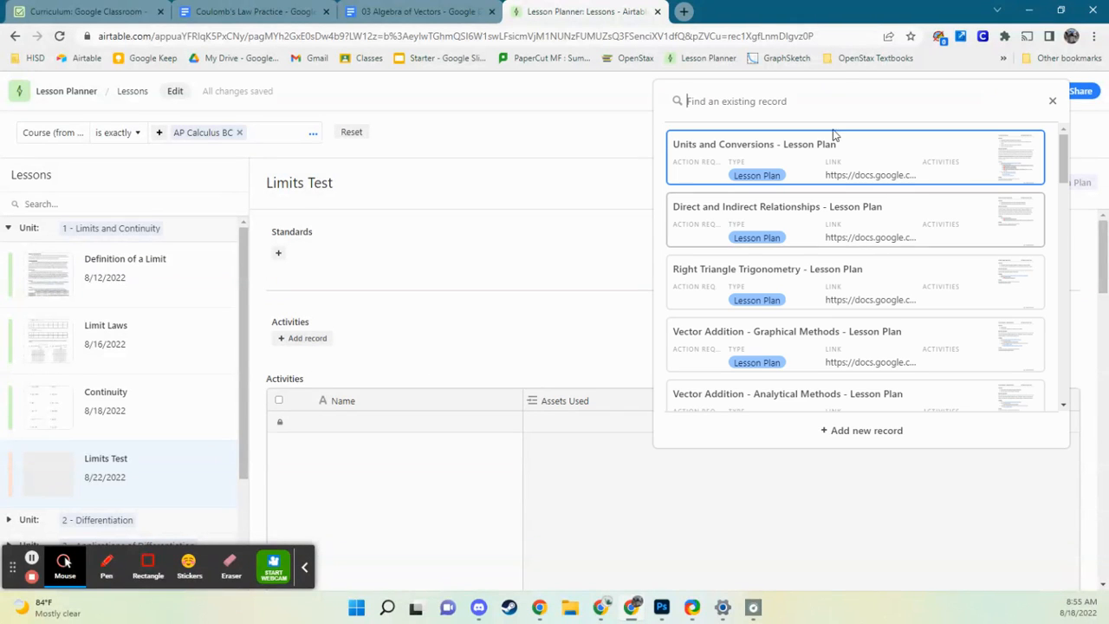
{"action": "left_click", "coordinate": [889, 435]}
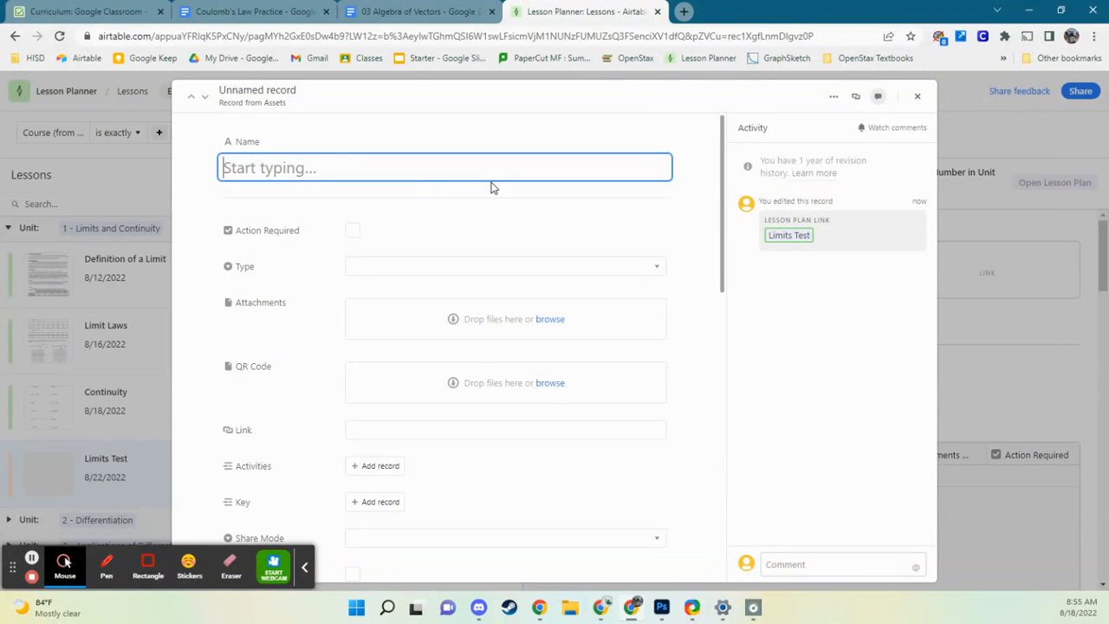
{"action": "type", "text": "Limits Te"}
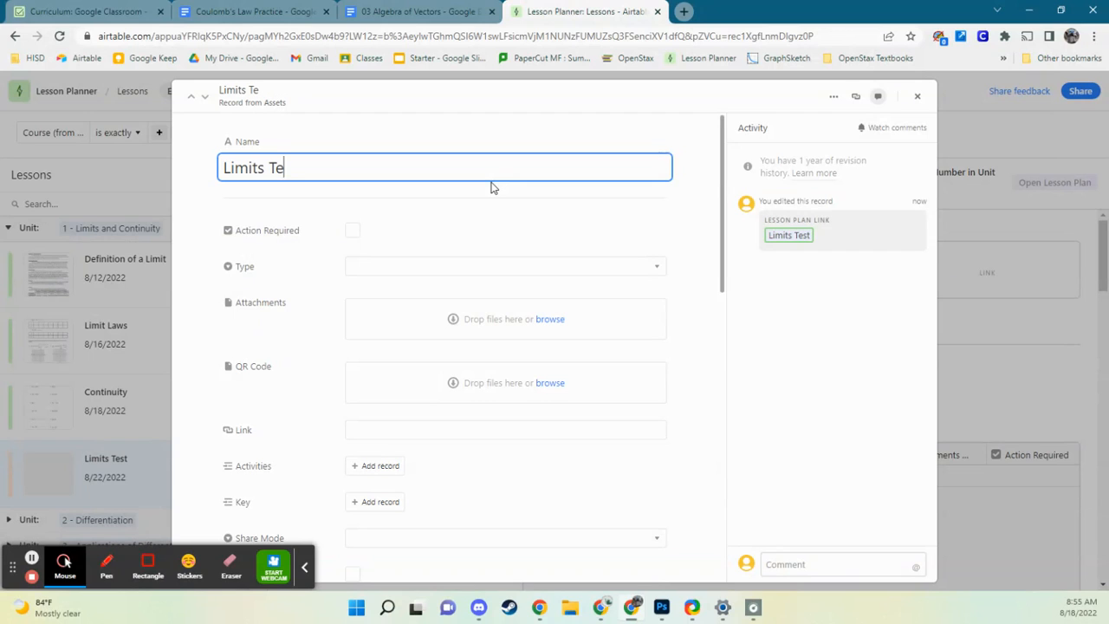
{"action": "type", "text": "st Lesson Plan"}
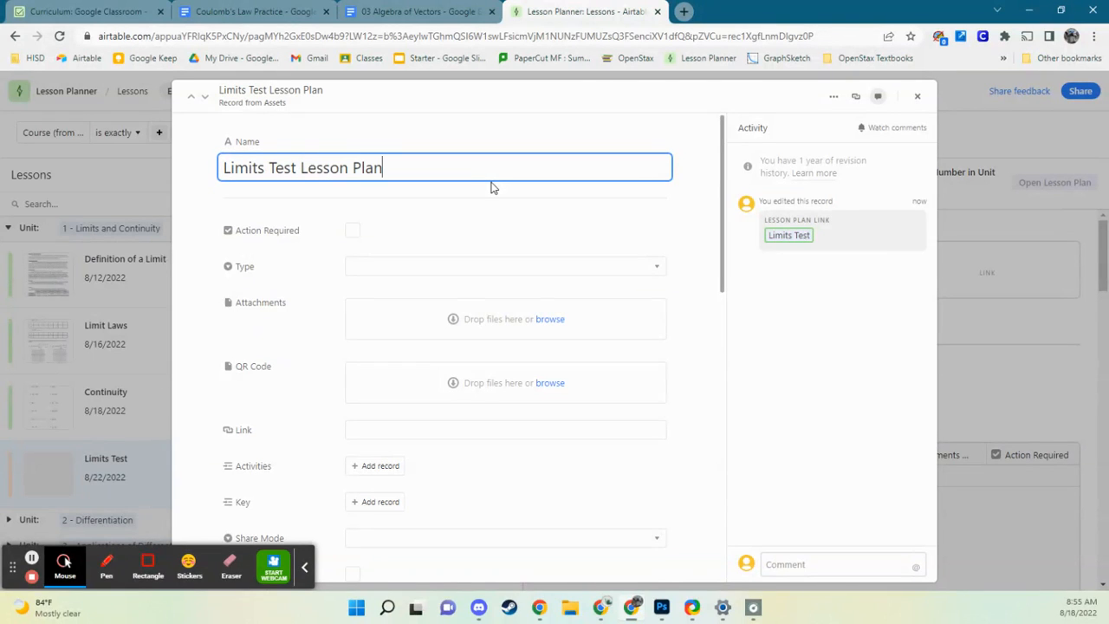
- Mark the Limits Test Lesson Plan as Action Required, set its type to Lesson Plan, and close the record with the link left empty
{"action": "left_click", "coordinate": [352, 231]}
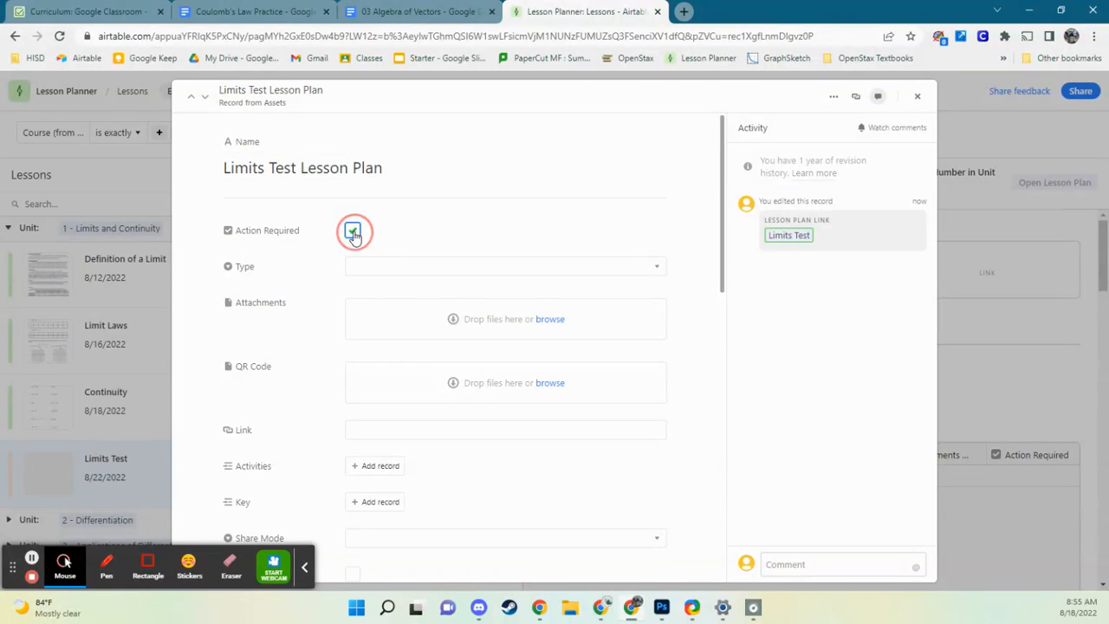
{"action": "left_click", "coordinate": [396, 271]}
{"action": "scroll", "coordinate": [396, 390], "scroll_direction": "down", "scroll_amount": 2}
{"action": "left_click", "coordinate": [397, 390]}
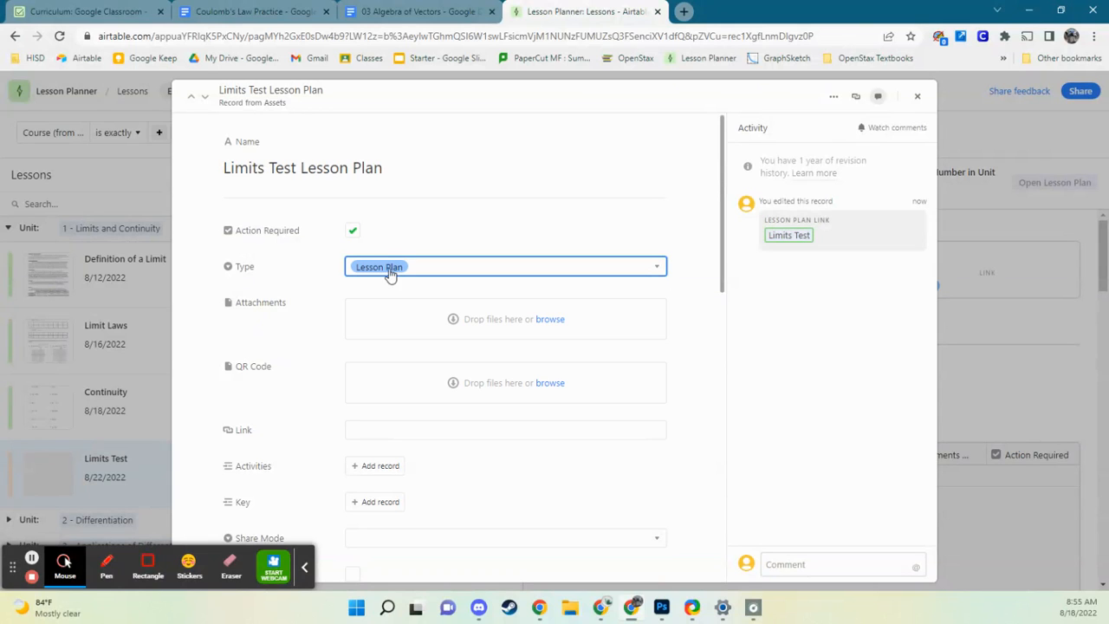
{"action": "scroll", "coordinate": [471, 382], "scroll_direction": "down", "scroll_amount": 1}
{"action": "scroll", "coordinate": [472, 383], "scroll_direction": "down", "scroll_amount": 1}
{"action": "left_click", "coordinate": [423, 362]}
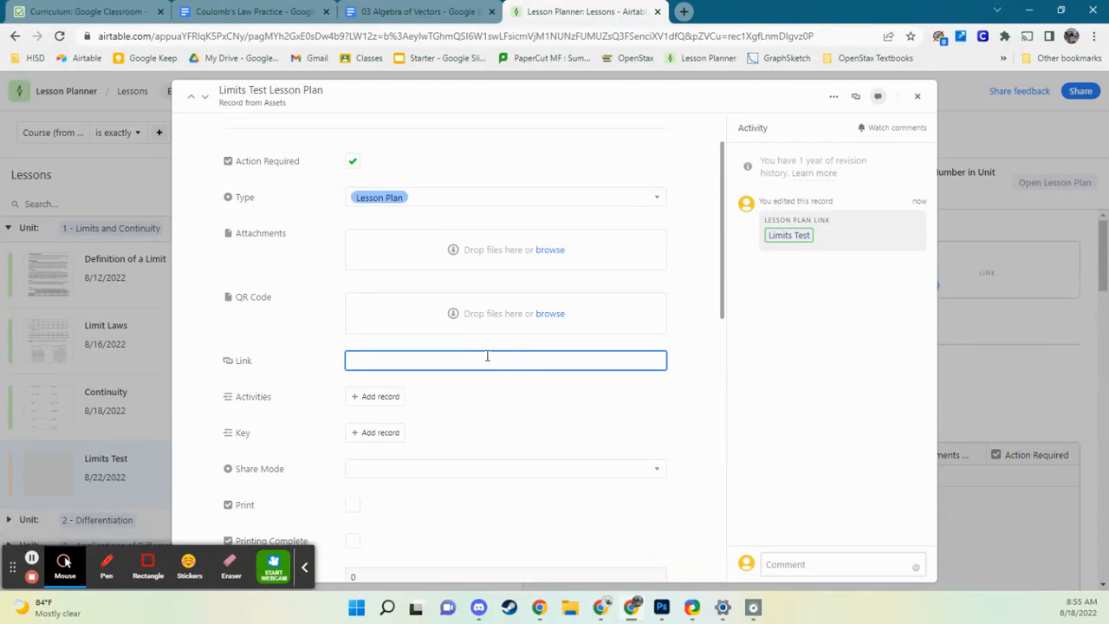
{"action": "left_click", "coordinate": [1049, 362]}
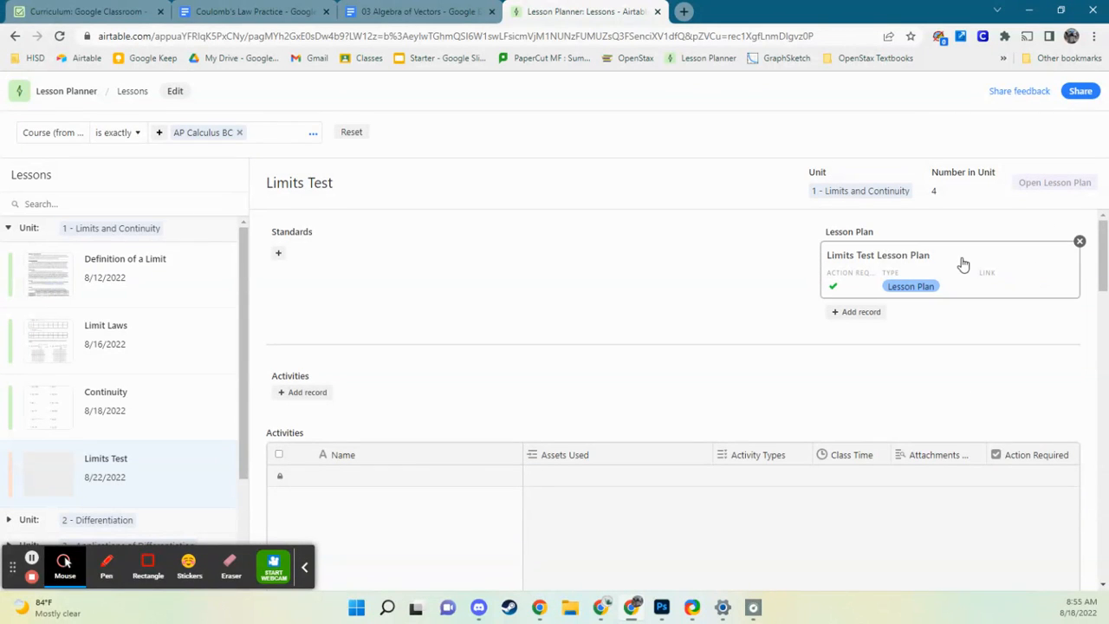
{"action": "triple_click", "coordinate": [1041, 183]}
{"action": "left_click", "coordinate": [604, 289]}
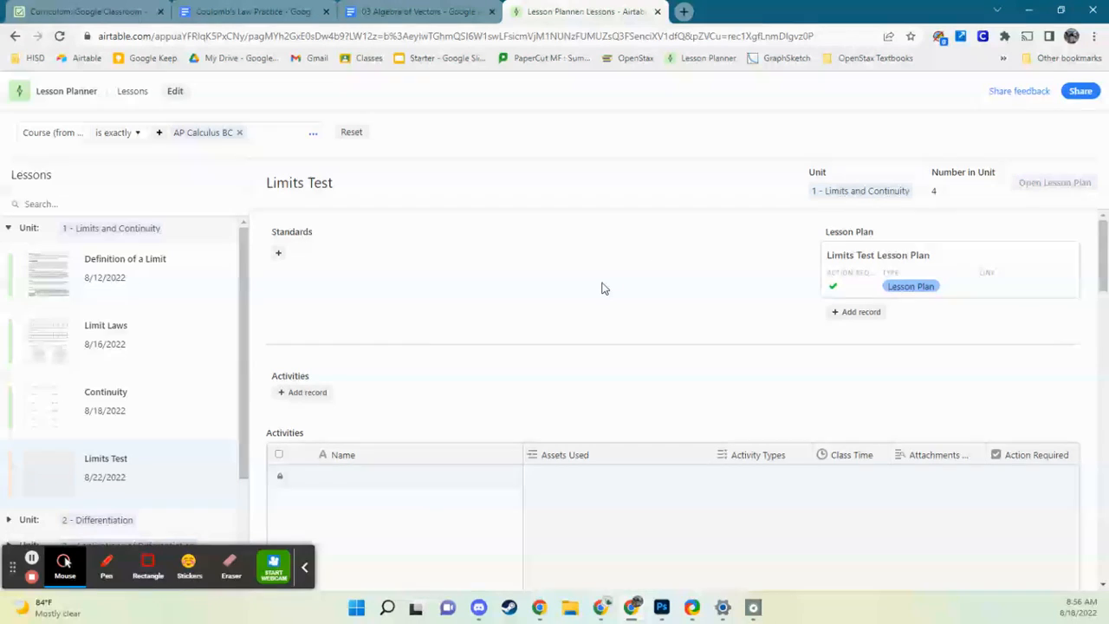
- Browse the standards that can be linked to the Limits Test lesson, and close the list without choosing one
{"action": "left_click", "coordinate": [278, 252]}
{"action": "scroll", "coordinate": [223, 247], "scroll_direction": "down", "scroll_amount": 3}
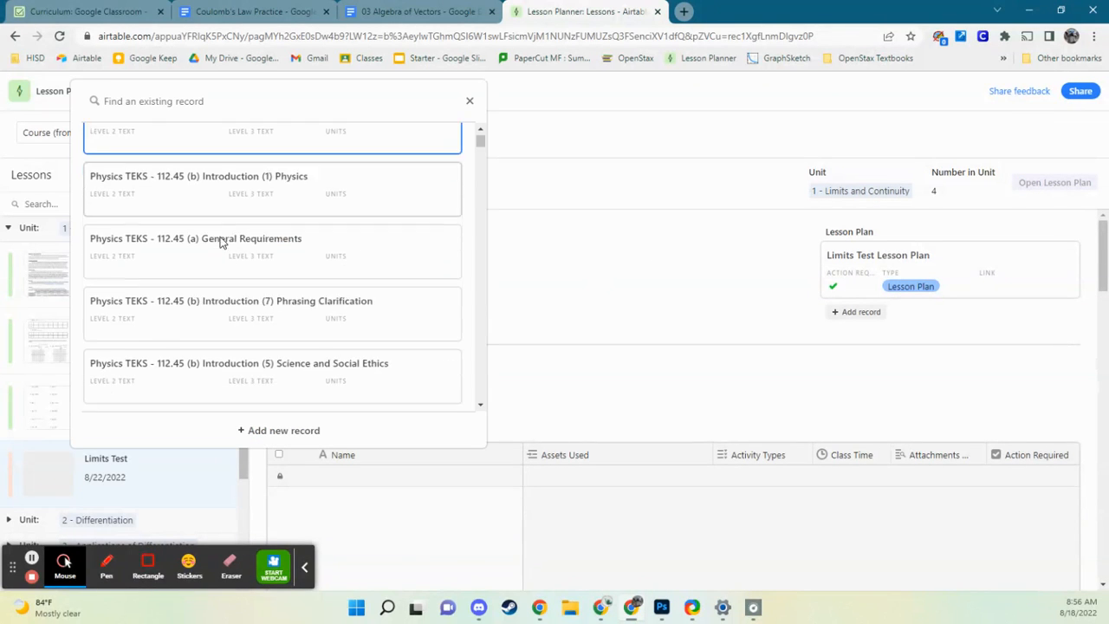
{"action": "scroll", "coordinate": [222, 247], "scroll_direction": "down", "scroll_amount": 10}
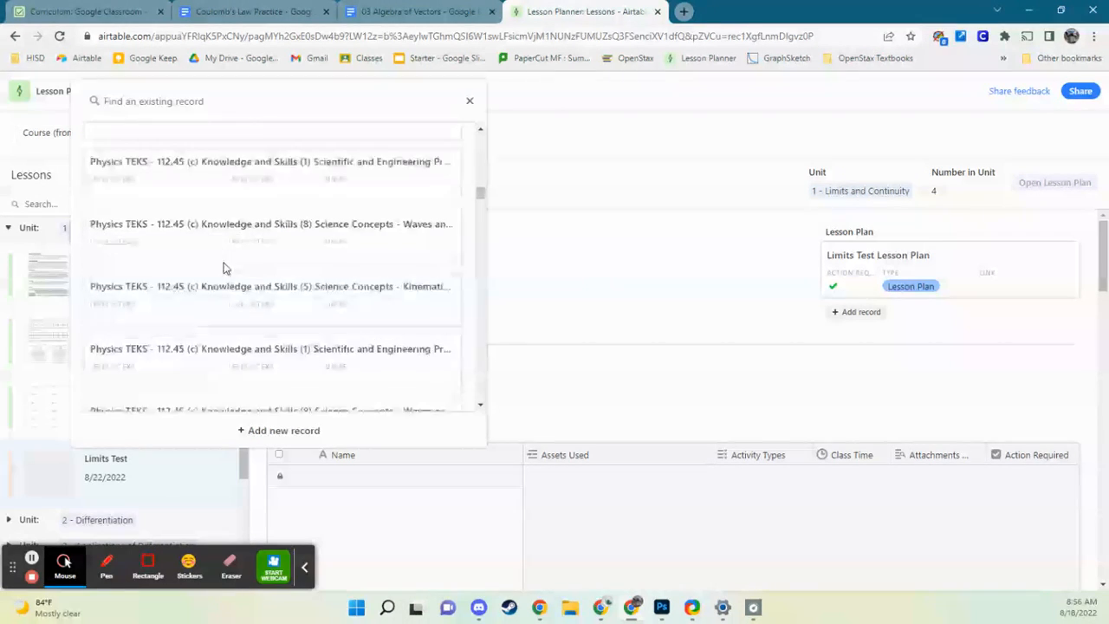
{"action": "left_click", "coordinate": [618, 277]}
{"action": "scroll", "coordinate": [520, 301], "scroll_direction": "down", "scroll_amount": 3}
{"action": "scroll", "coordinate": [390, 295], "scroll_direction": "up", "scroll_amount": 2}
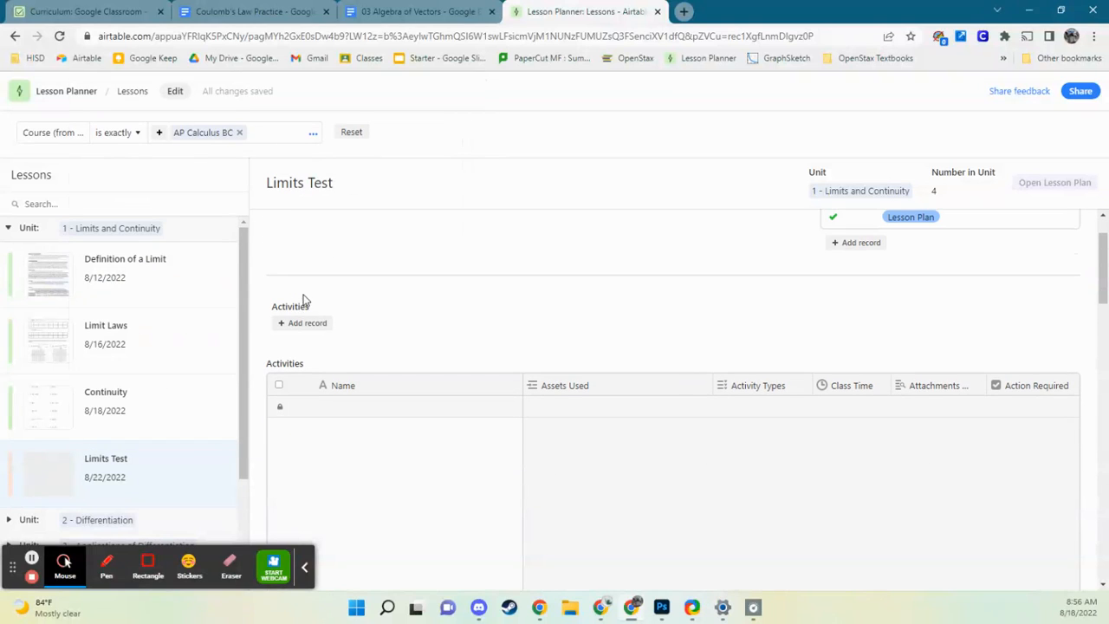
- Add a new activity named Limits Test to the Limits Test lesson and open its record
{"action": "left_click", "coordinate": [302, 323]}
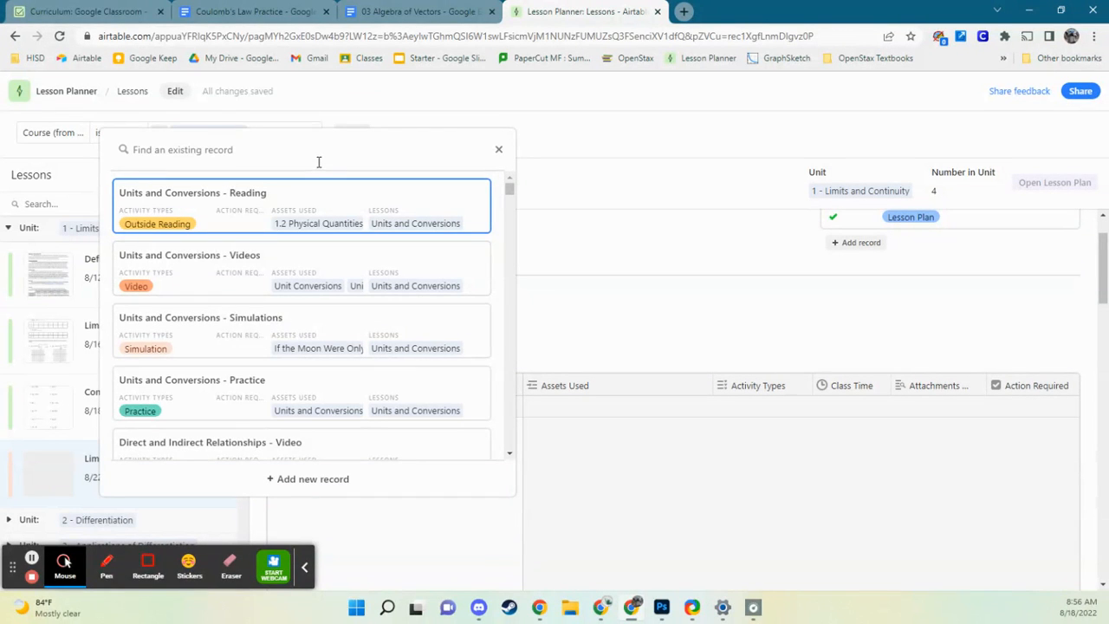
{"action": "type", "text": "Limits Test"}
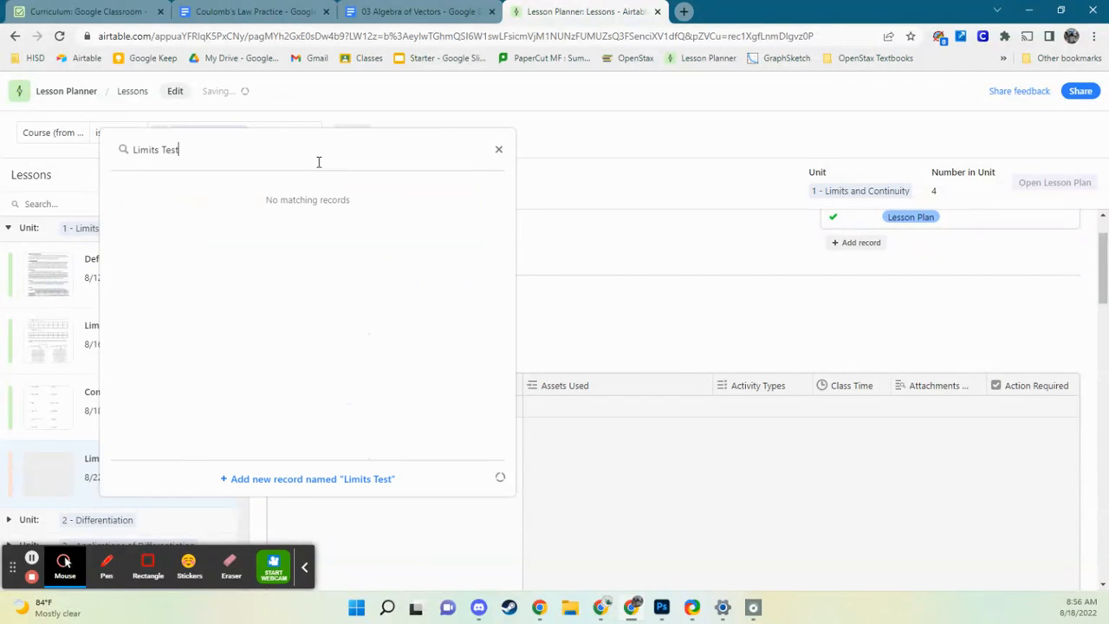
{"action": "key", "text": "Return"}
{"action": "left_click", "coordinate": [321, 354]}
{"action": "left_click", "coordinate": [321, 354]}
- Set the Limits Test activity's type to Assessment and mark it as Action Required
{"action": "left_click", "coordinate": [352, 230]}
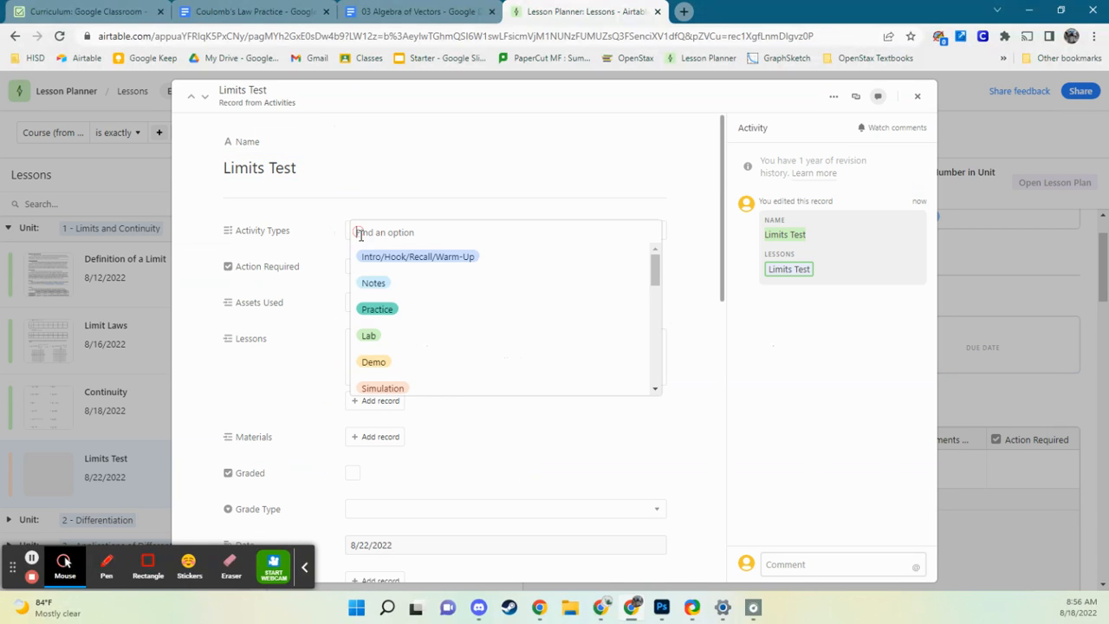
{"action": "scroll", "coordinate": [423, 352], "scroll_direction": "down", "scroll_amount": 10}
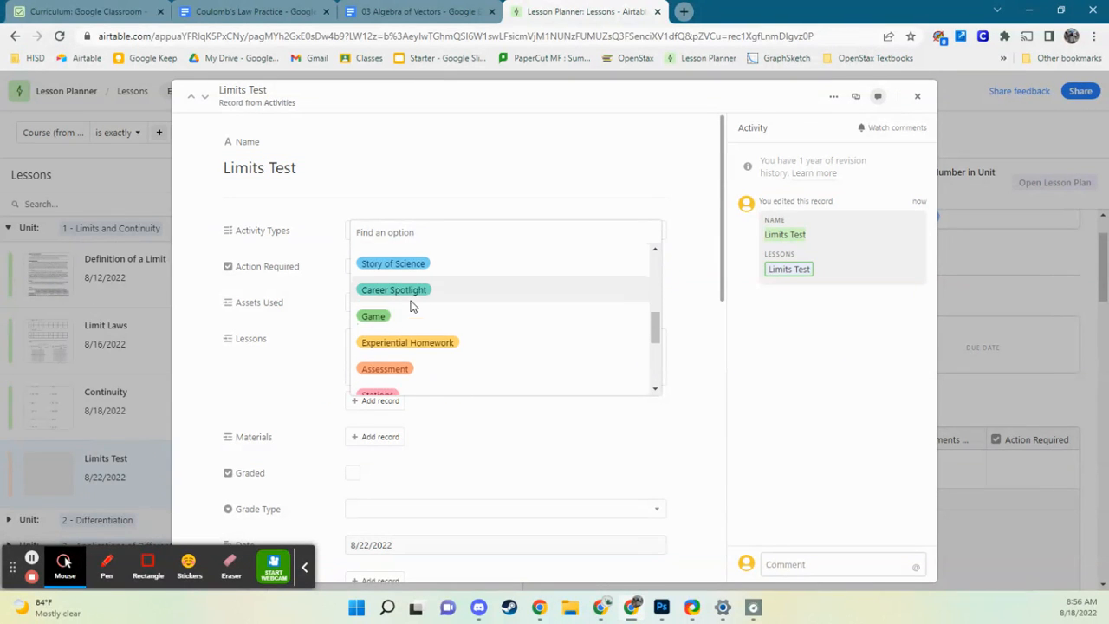
{"action": "scroll", "coordinate": [409, 318], "scroll_direction": "down", "scroll_amount": 2}
{"action": "scroll", "coordinate": [414, 342], "scroll_direction": "up", "scroll_amount": 5}
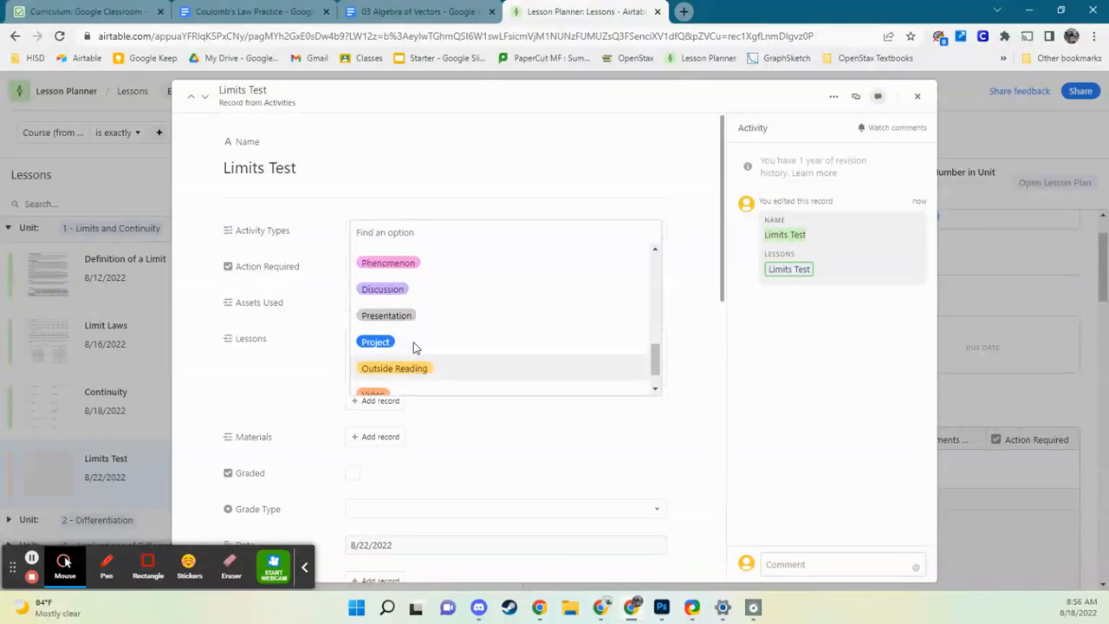
{"action": "left_click", "coordinate": [404, 309]}
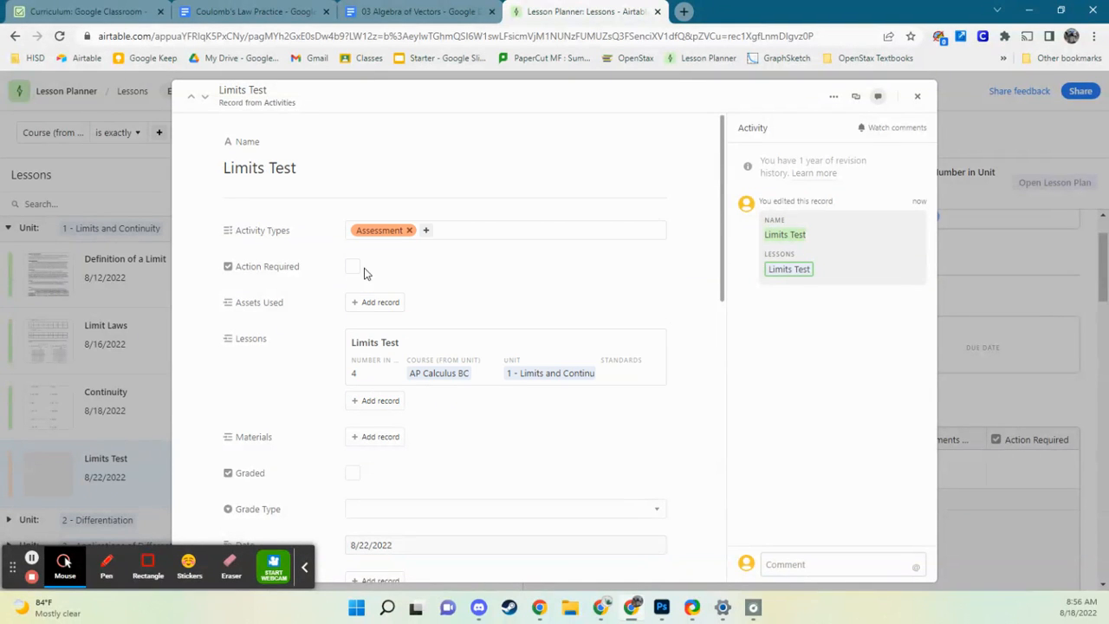
{"action": "left_click", "coordinate": [351, 267]}
{"action": "left_click", "coordinate": [376, 302]}
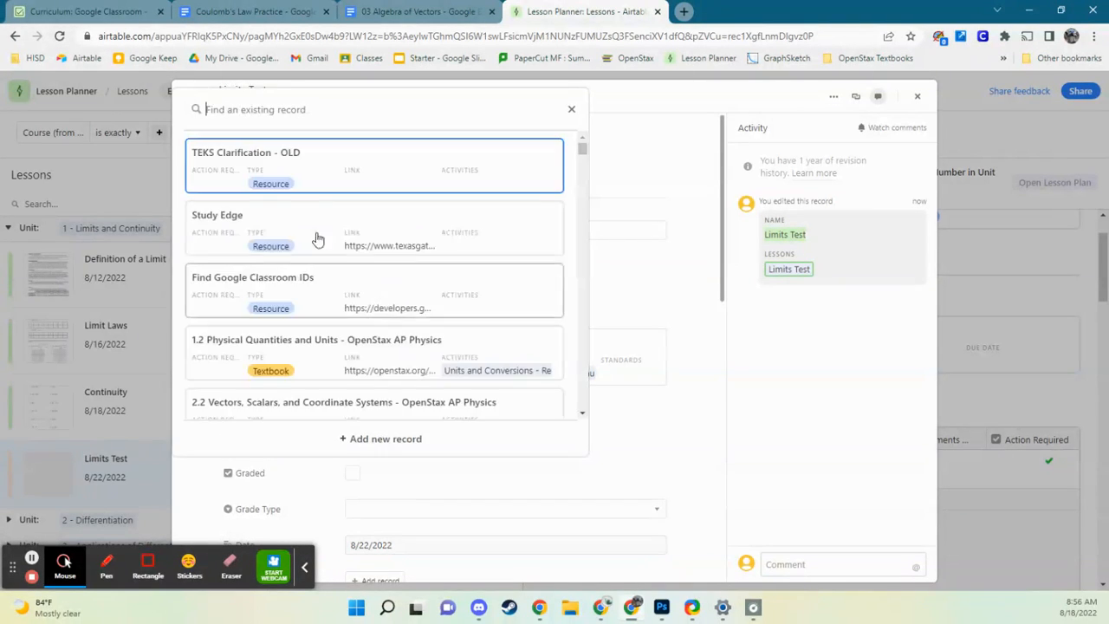
{"action": "type", "text": "L"}
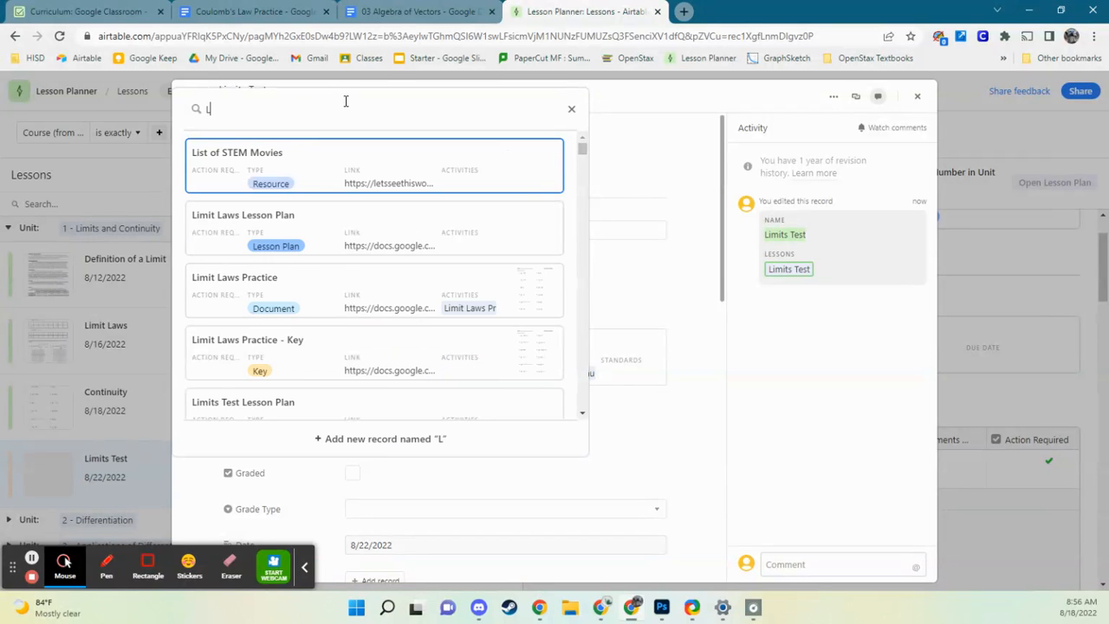
{"action": "type", "text": "imits Test"}
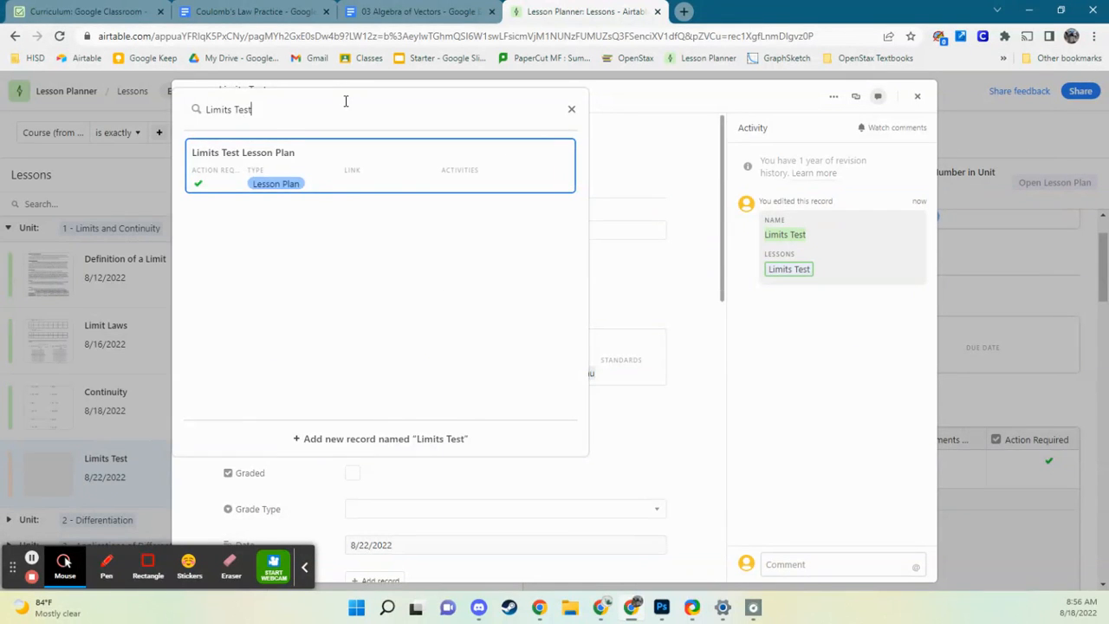
{"action": "key", "text": "Return"}
{"action": "left_click", "coordinate": [667, 303]}
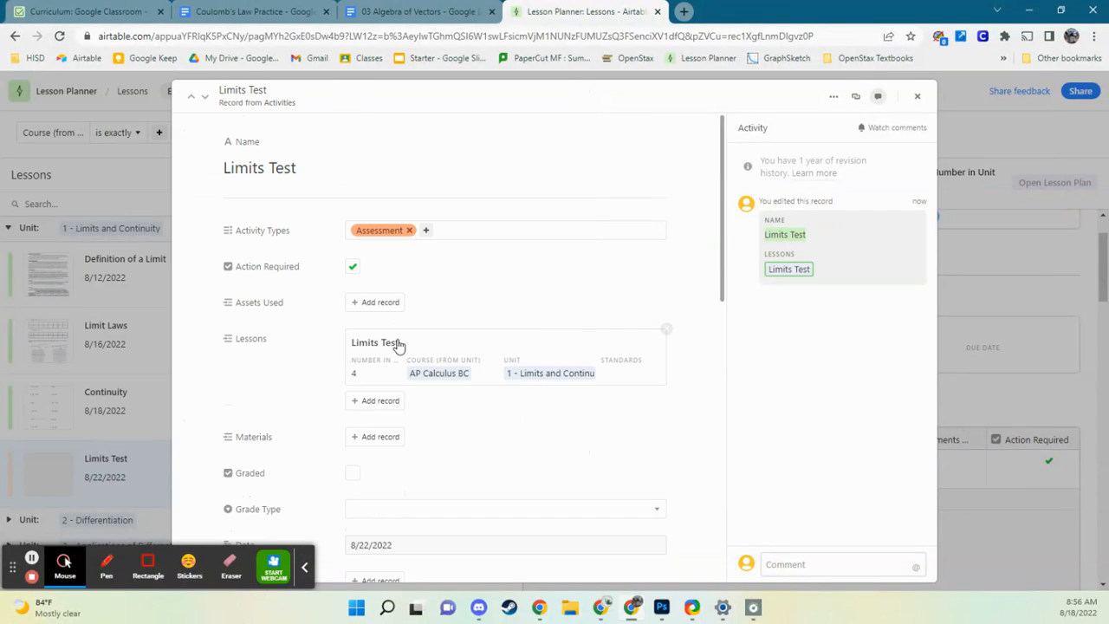
- Create a new asset named Limit Test and link it to the Limits Test activity's used assets
{"action": "left_click", "coordinate": [376, 300]}
{"action": "type", "text": "Limit Test"}
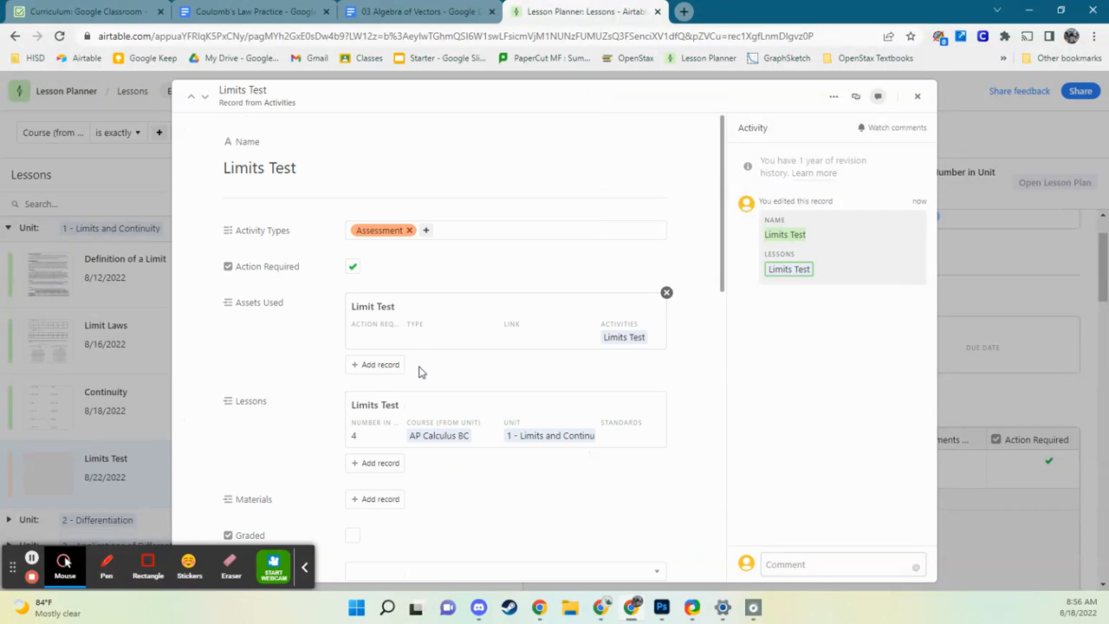
- Mark the Limits Test activity as Graded and set its grade type to Major
{"action": "scroll", "coordinate": [391, 350], "scroll_direction": "down", "scroll_amount": 1}
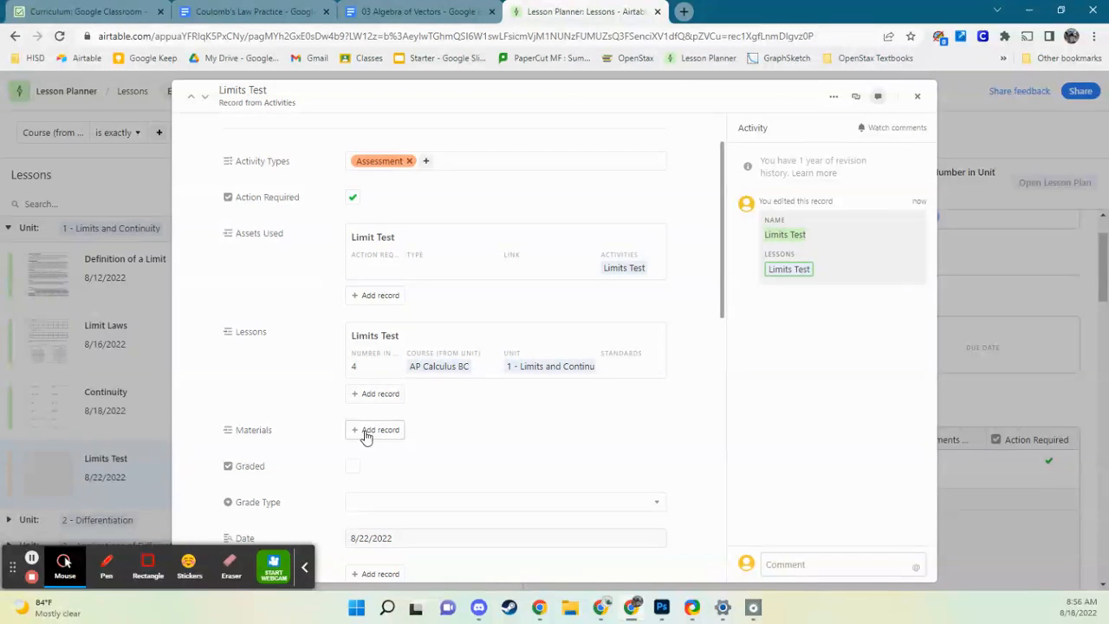
{"action": "scroll", "coordinate": [373, 438], "scroll_direction": "down", "scroll_amount": 1}
{"action": "scroll", "coordinate": [378, 438], "scroll_direction": "down", "scroll_amount": 1}
{"action": "left_click", "coordinate": [353, 327]}
{"action": "left_click", "coordinate": [363, 366]}
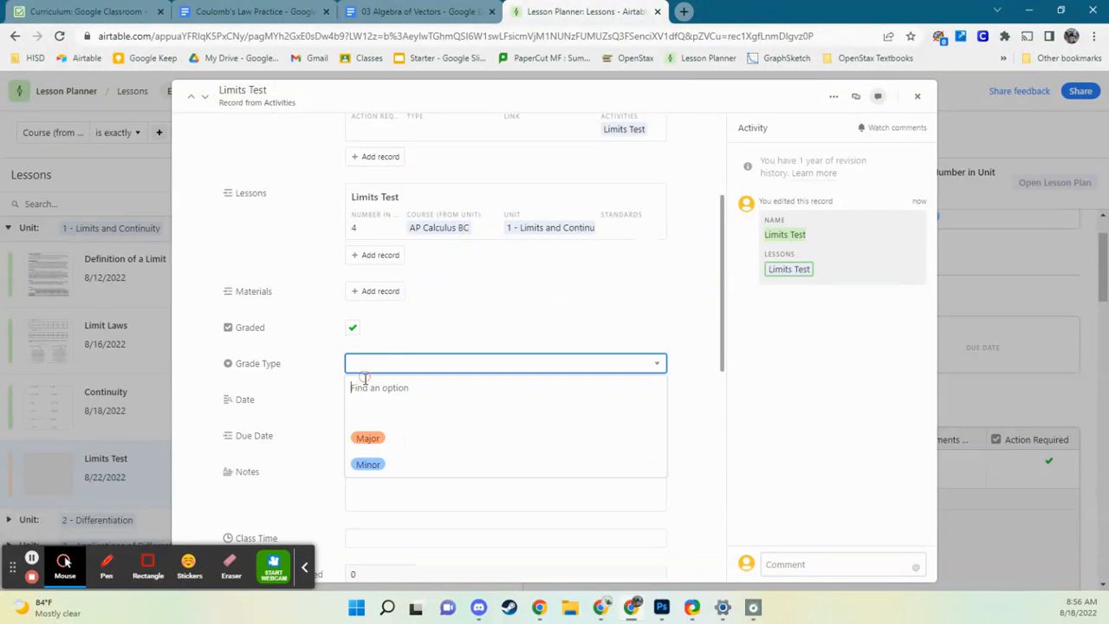
{"action": "left_click", "coordinate": [389, 440]}
- Set the Limits Test activity's due date to 8/22/2022 by linking the matching calendar date
{"action": "left_click", "coordinate": [379, 400]}
{"action": "left_click", "coordinate": [368, 438]}
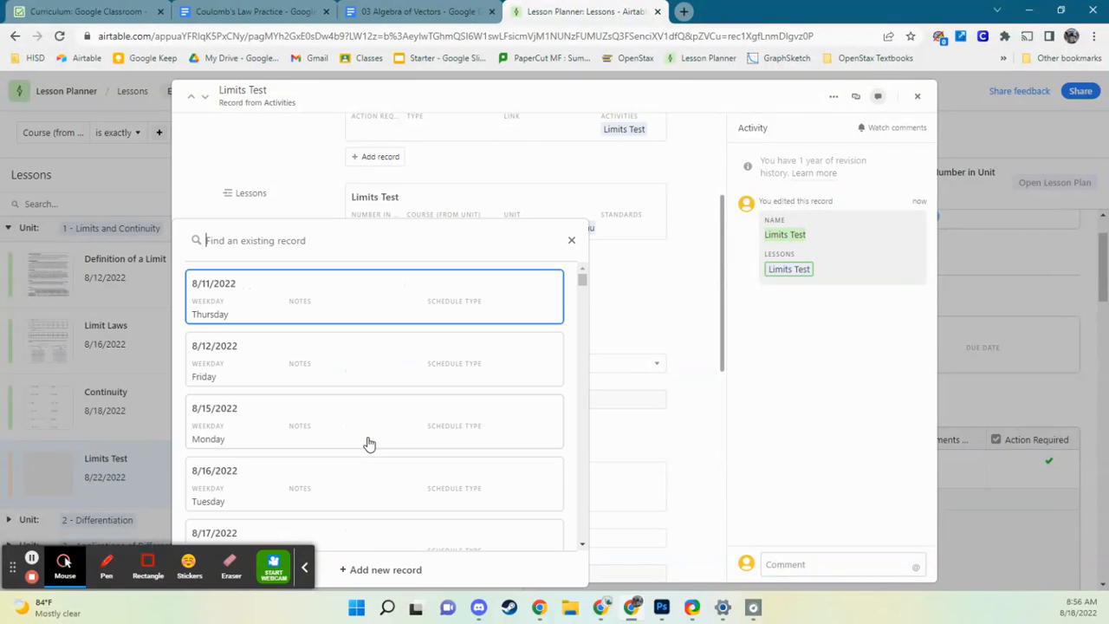
{"action": "scroll", "coordinate": [277, 347], "scroll_direction": "down", "scroll_amount": 4}
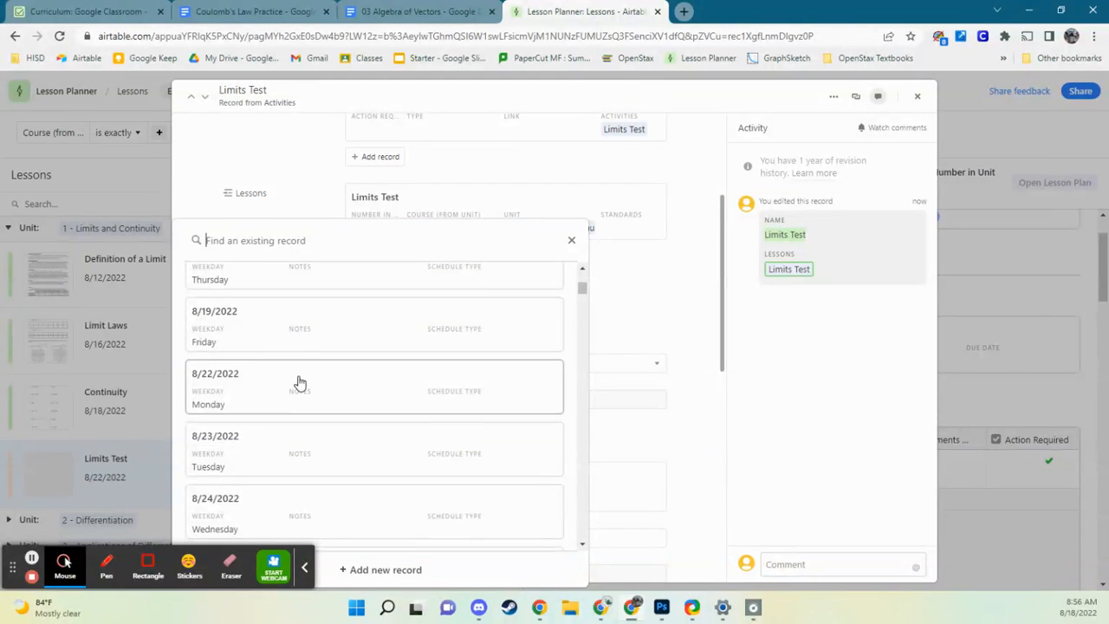
{"action": "left_click", "coordinate": [297, 388]}
- Set the Limits Test activity's class time to 90 minutes, look over its remaining fields, and close the record
{"action": "scroll", "coordinate": [396, 400], "scroll_direction": "down", "scroll_amount": 3}
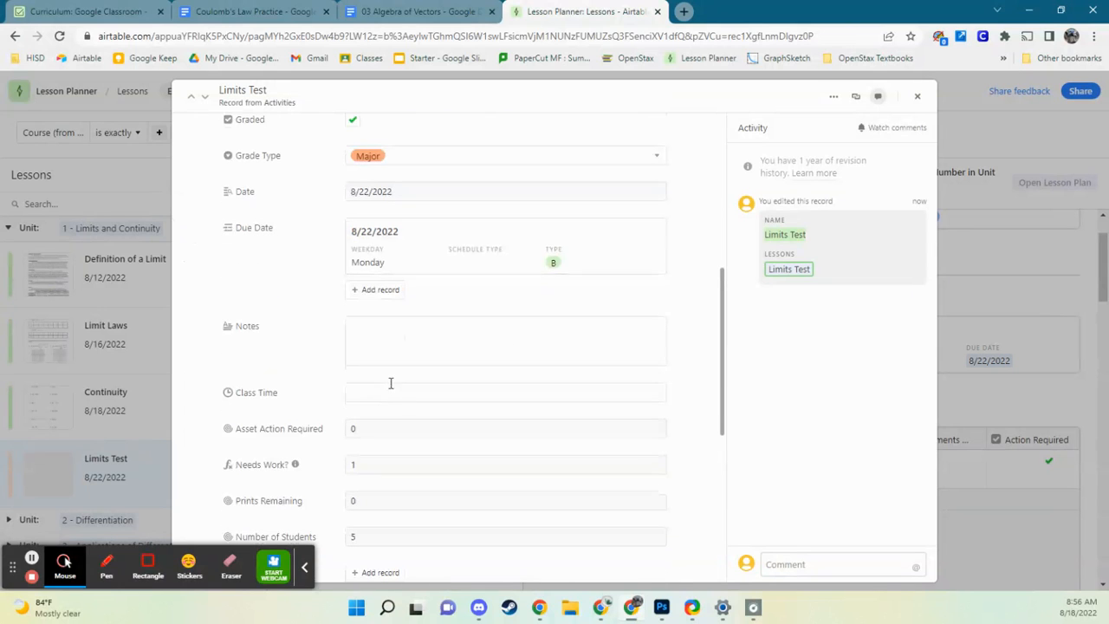
{"action": "left_click", "coordinate": [374, 329]}
{"action": "left_click", "coordinate": [397, 392]}
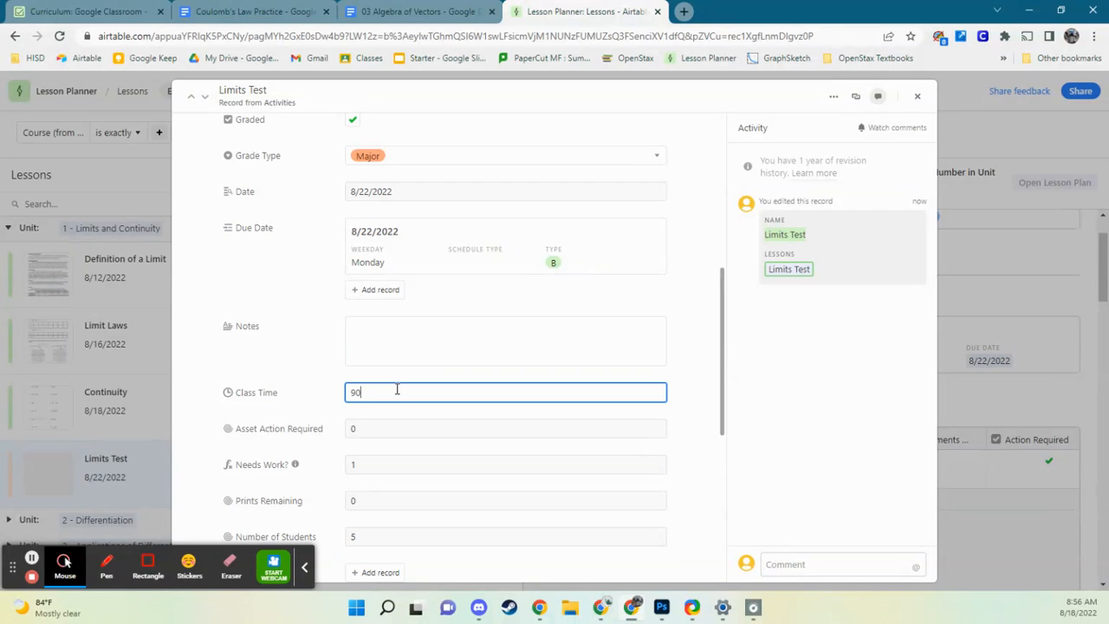
{"action": "type", "text": "90"}
{"action": "key", "text": "Tab"}
{"action": "scroll", "coordinate": [398, 389], "scroll_direction": "down", "scroll_amount": 3}
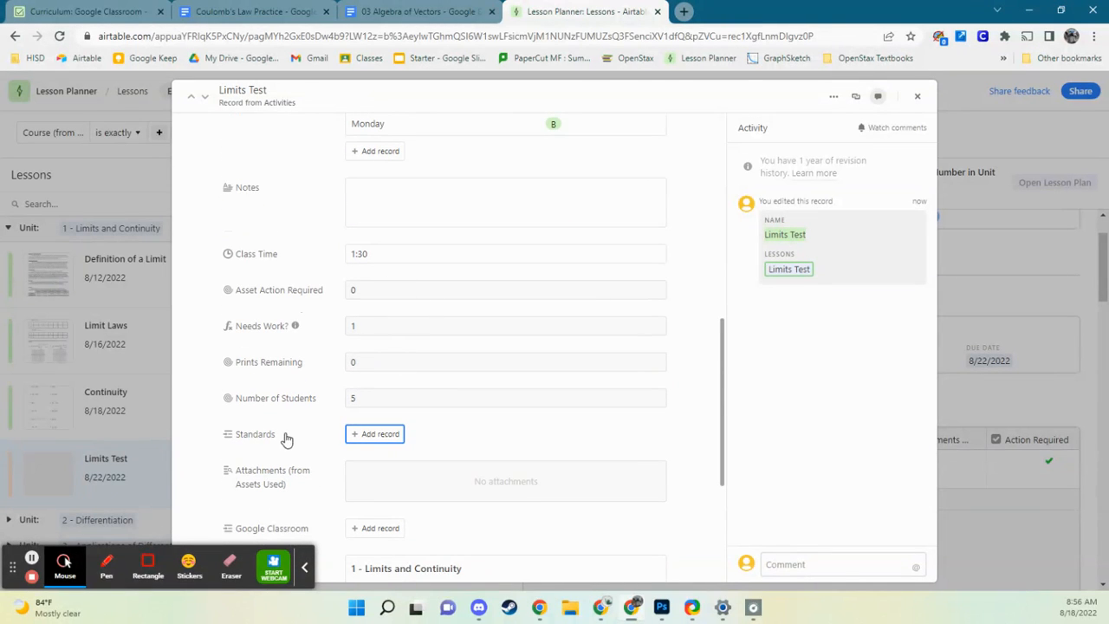
{"action": "scroll", "coordinate": [286, 425], "scroll_direction": "down", "scroll_amount": 3}
{"action": "scroll", "coordinate": [364, 343], "scroll_direction": "down", "scroll_amount": 2}
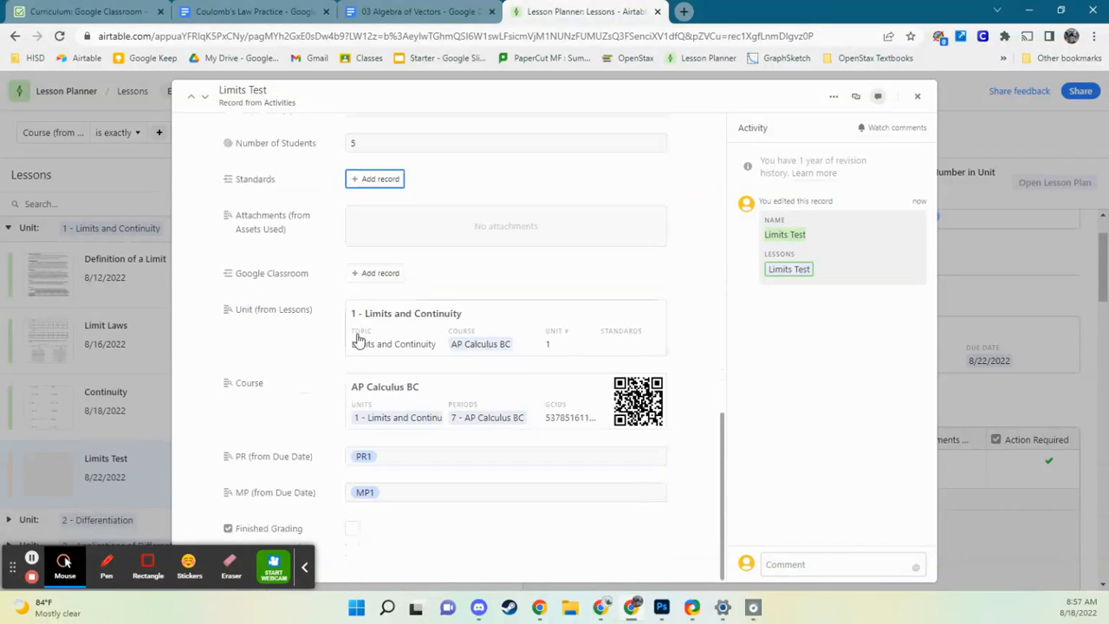
{"action": "left_click", "coordinate": [957, 498]}
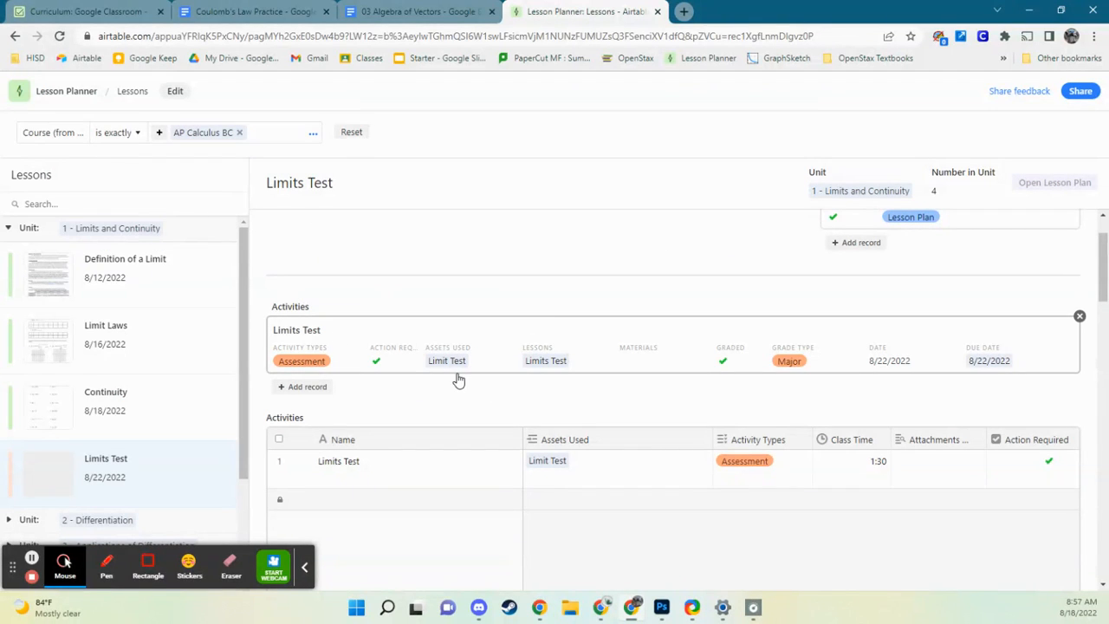
- Open the Limit Test asset through the Limits Test activity, mark it as Action Required, and close both records
{"action": "scroll", "coordinate": [985, 402], "scroll_direction": "down", "scroll_amount": 1}
{"action": "scroll", "coordinate": [680, 413], "scroll_direction": "down", "scroll_amount": 1}
{"action": "scroll", "coordinate": [680, 414], "scroll_direction": "down", "scroll_amount": 7}
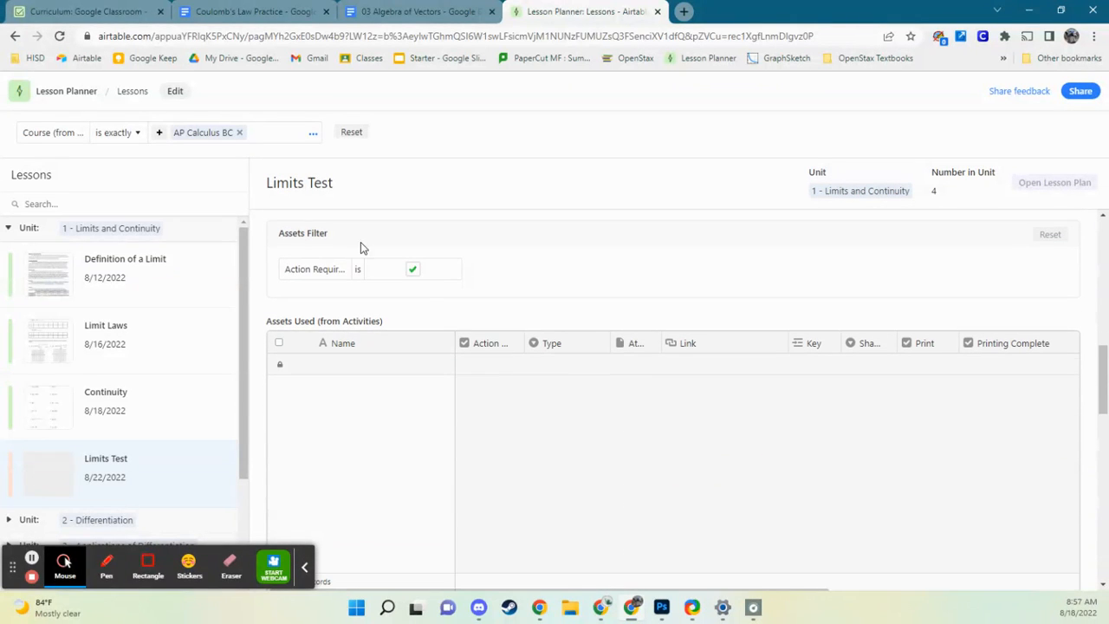
{"action": "scroll", "coordinate": [469, 324], "scroll_direction": "up", "scroll_amount": 5}
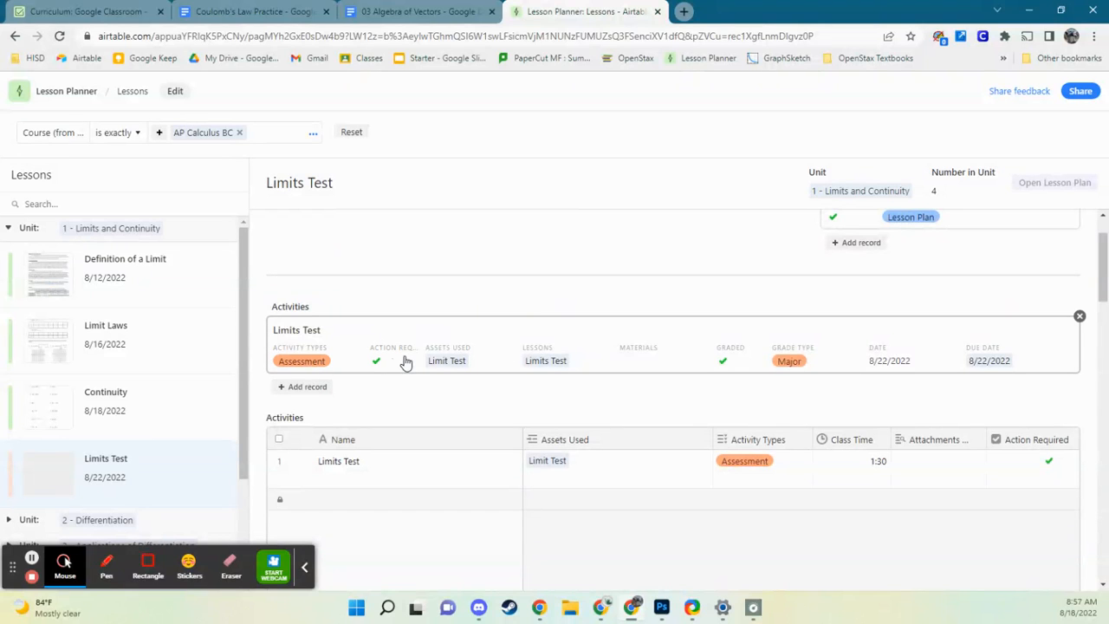
{"action": "left_click", "coordinate": [416, 340]}
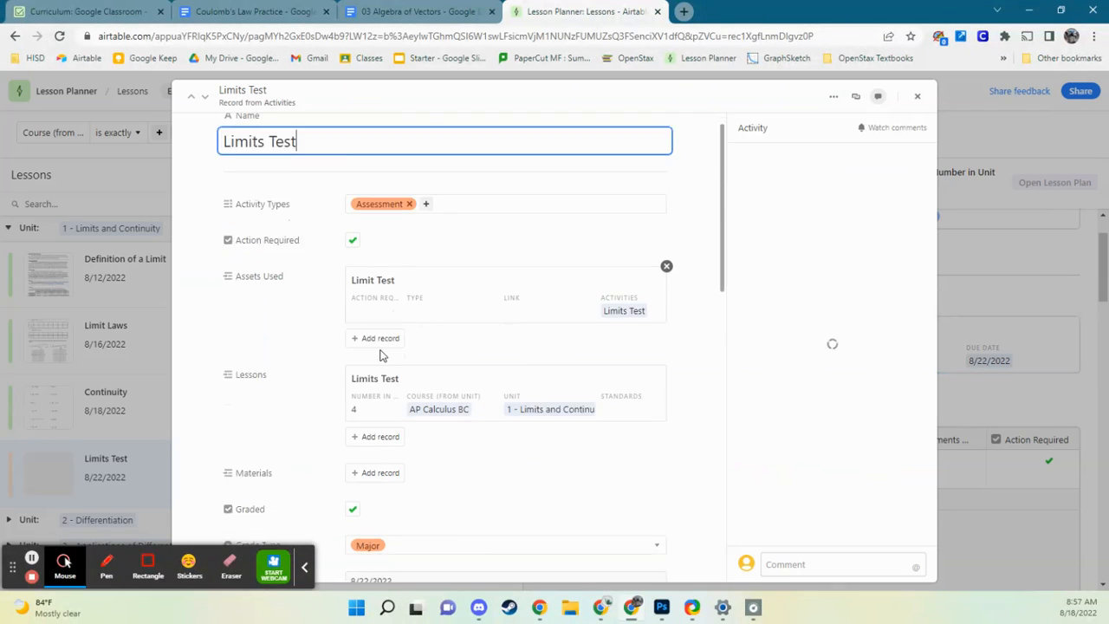
{"action": "scroll", "coordinate": [406, 240], "scroll_direction": "down", "scroll_amount": 2}
{"action": "left_click", "coordinate": [396, 178]}
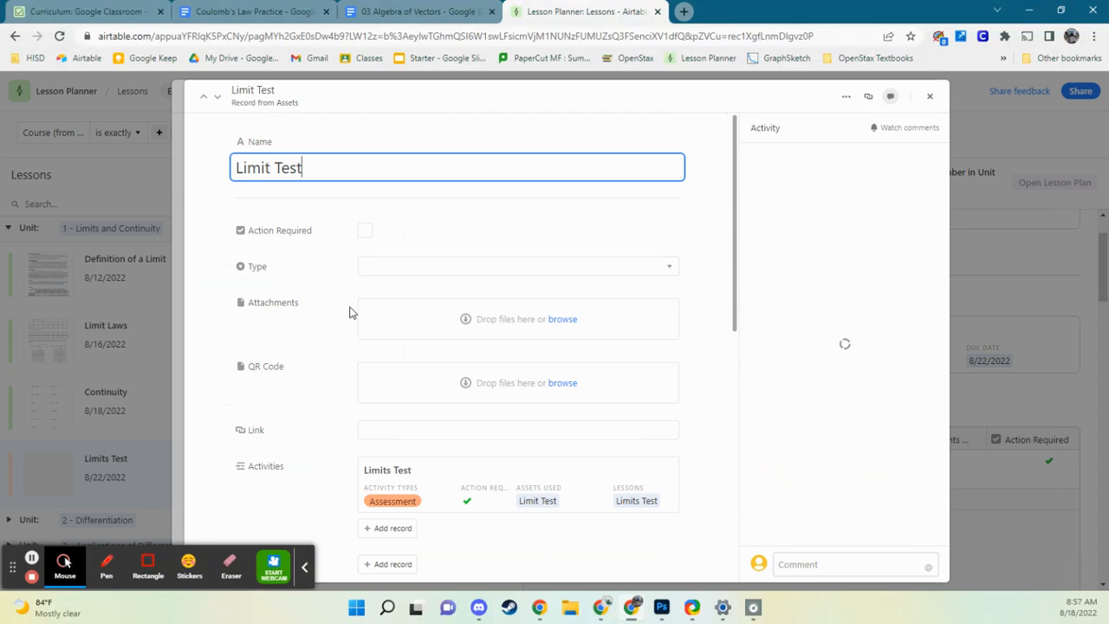
{"action": "left_click", "coordinate": [365, 229]}
{"action": "left_click", "coordinate": [948, 349]}
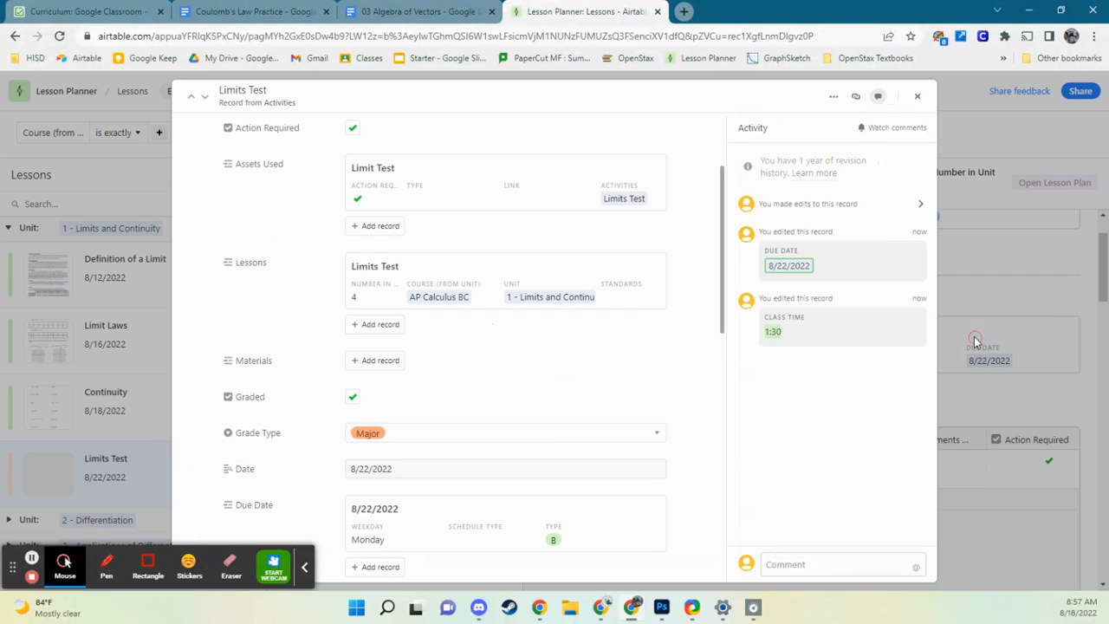
{"action": "left_click", "coordinate": [971, 335]}
- Mark the Limits Test lesson as Planning Complete, below its assets and Google Classroom sections
{"action": "scroll", "coordinate": [679, 423], "scroll_direction": "down", "scroll_amount": 3}
{"action": "scroll", "coordinate": [679, 424], "scroll_direction": "down", "scroll_amount": 3}
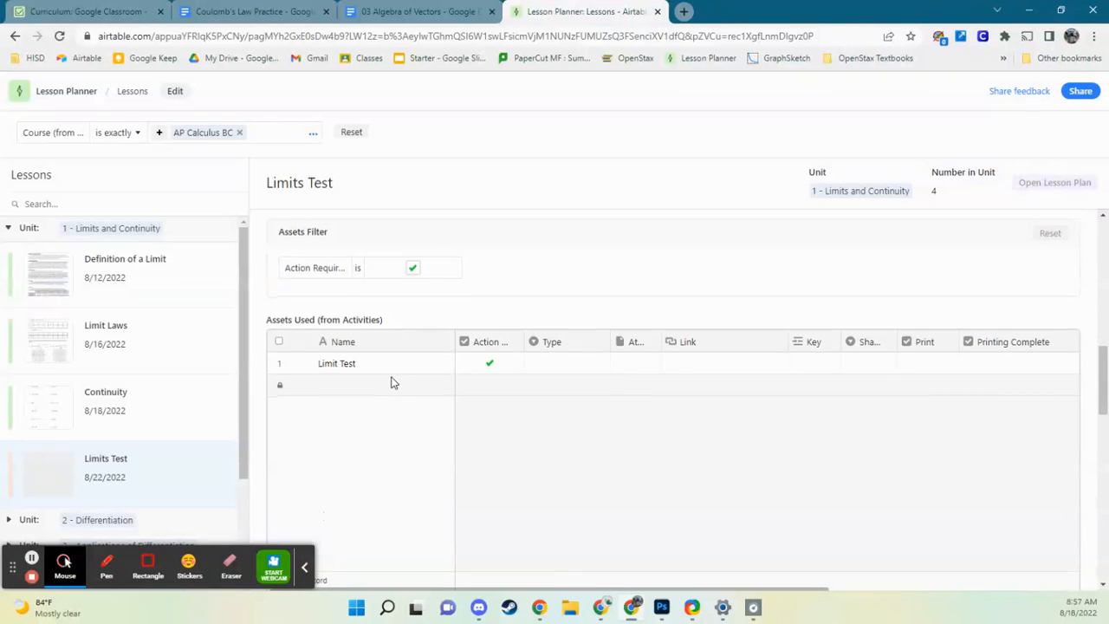
{"action": "scroll", "coordinate": [390, 379], "scroll_direction": "down", "scroll_amount": 3}
{"action": "scroll", "coordinate": [392, 382], "scroll_direction": "down", "scroll_amount": 1}
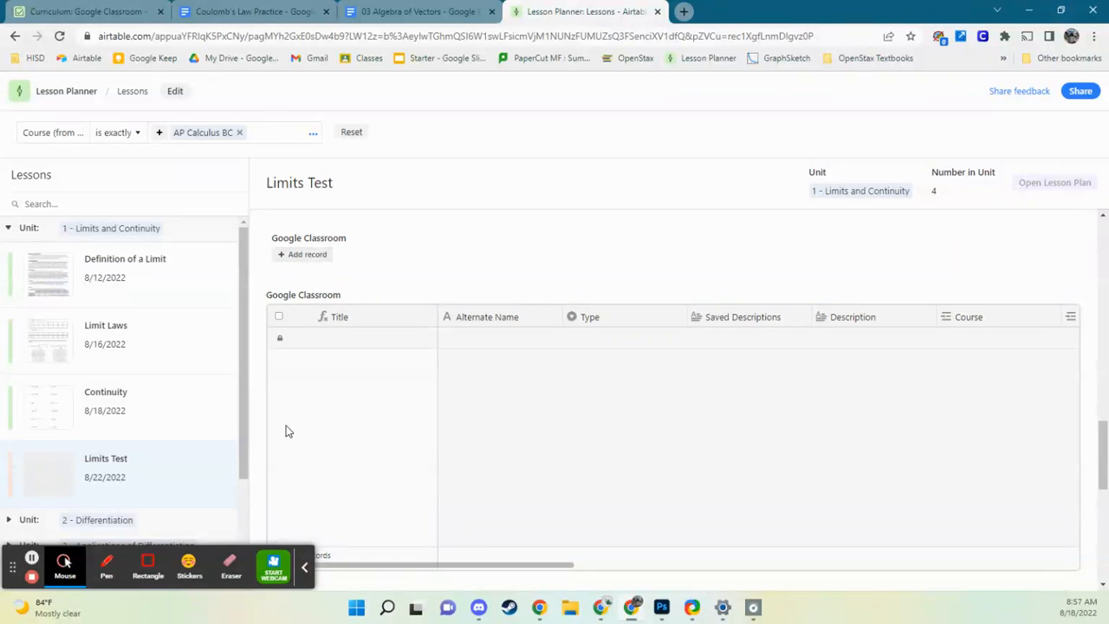
{"action": "scroll", "coordinate": [310, 278], "scroll_direction": "down", "scroll_amount": 5}
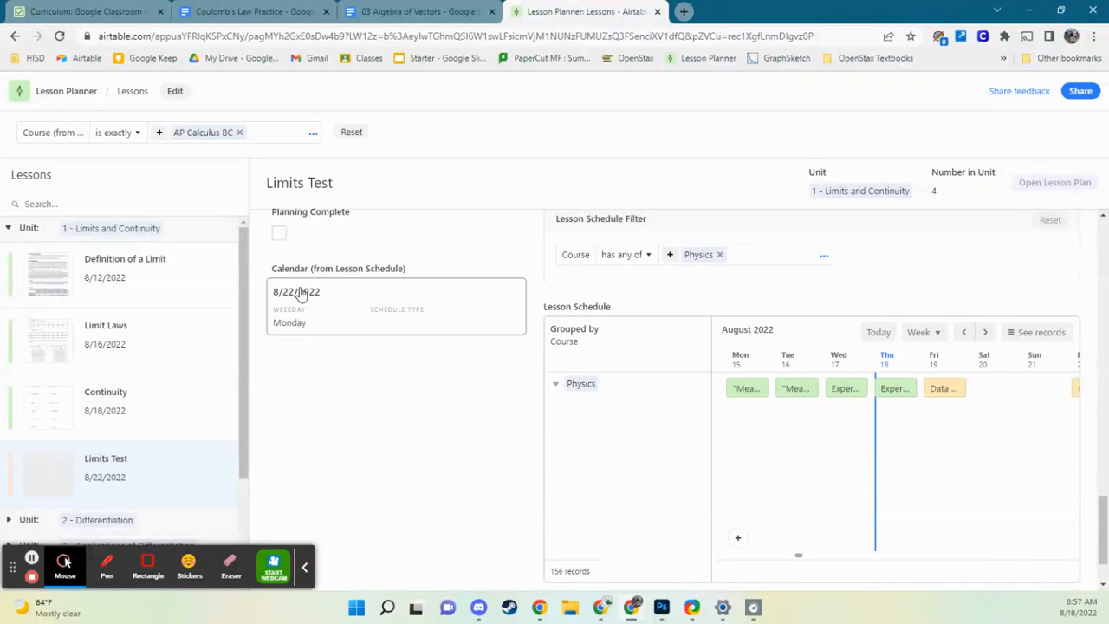
{"action": "left_click", "coordinate": [279, 234]}
- Remove AP Calculus BC from the course filter and browse the unfiltered lessons list
{"action": "scroll", "coordinate": [428, 557], "scroll_direction": "down", "scroll_amount": 10}
{"action": "scroll", "coordinate": [428, 559], "scroll_direction": "up", "scroll_amount": 3}
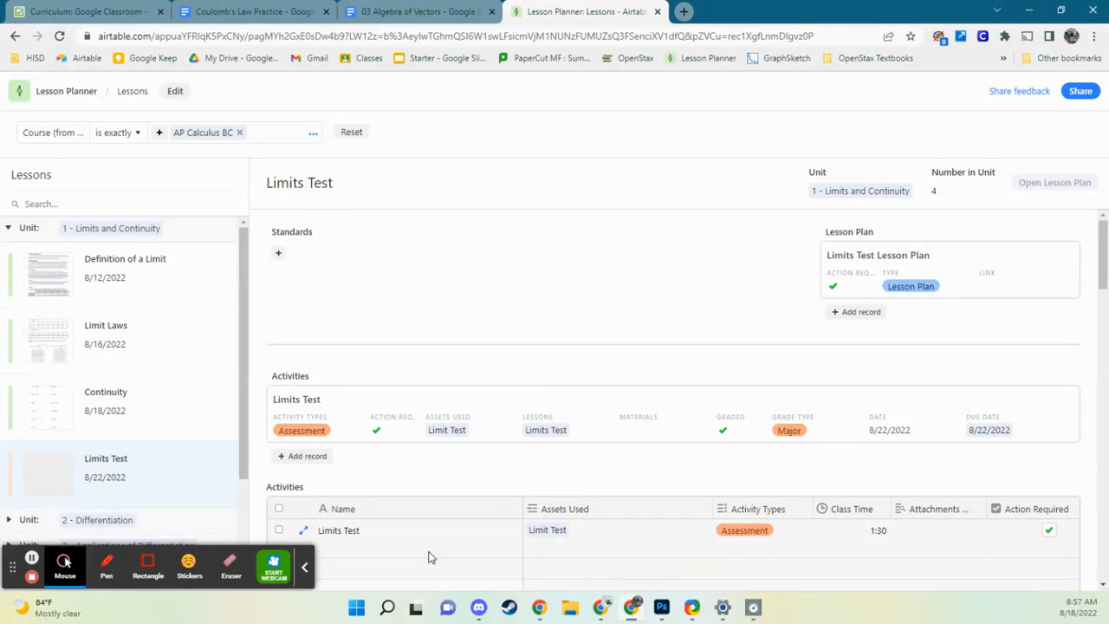
{"action": "scroll", "coordinate": [441, 483], "scroll_direction": "down", "scroll_amount": 10}
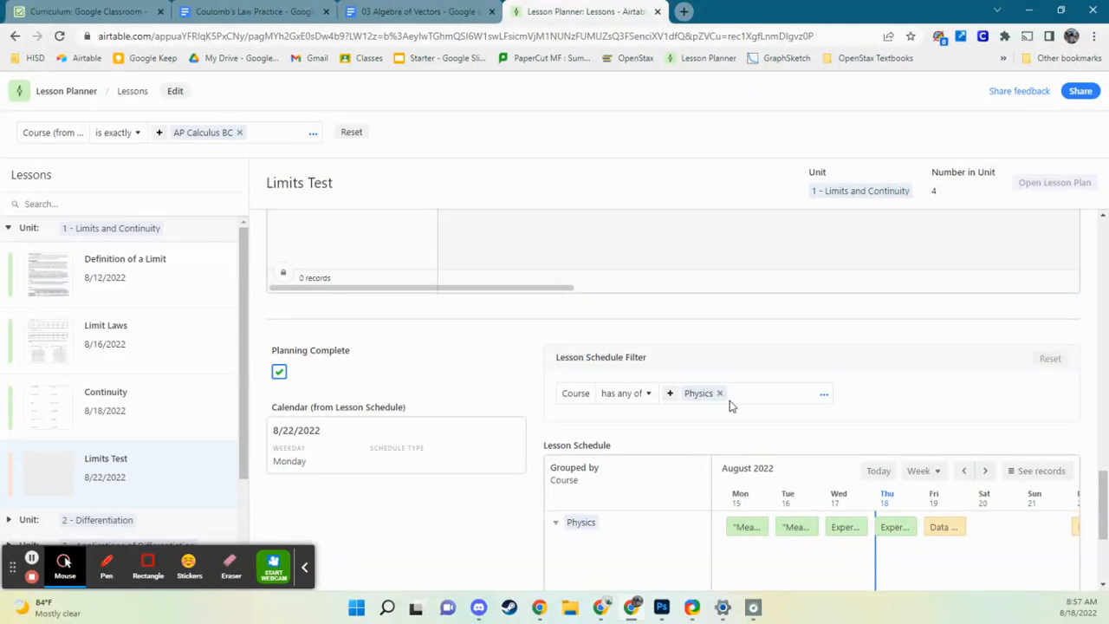
{"action": "scroll", "coordinate": [730, 406], "scroll_direction": "up", "scroll_amount": 3}
{"action": "scroll", "coordinate": [730, 405], "scroll_direction": "up", "scroll_amount": 5}
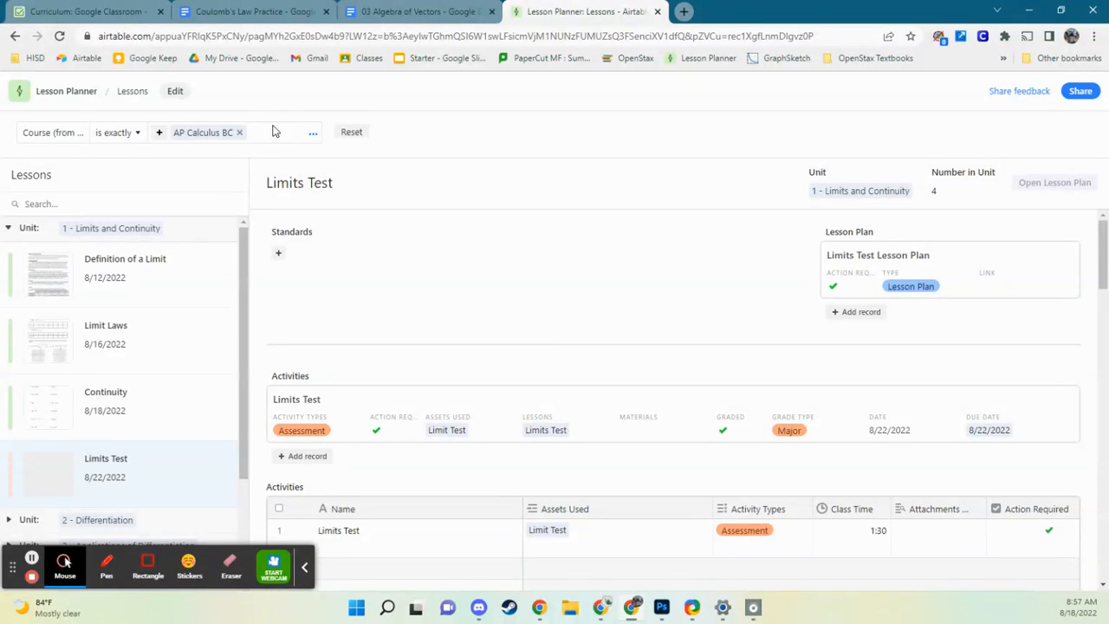
{"action": "left_click", "coordinate": [239, 134]}
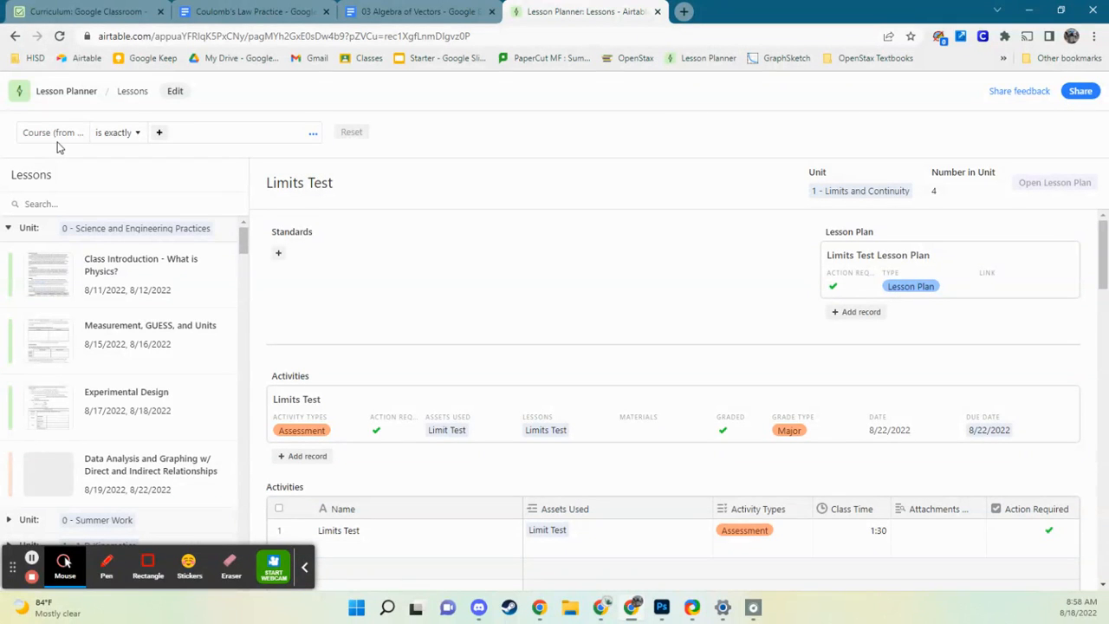
{"action": "scroll", "coordinate": [134, 338], "scroll_direction": "down", "scroll_amount": 15}
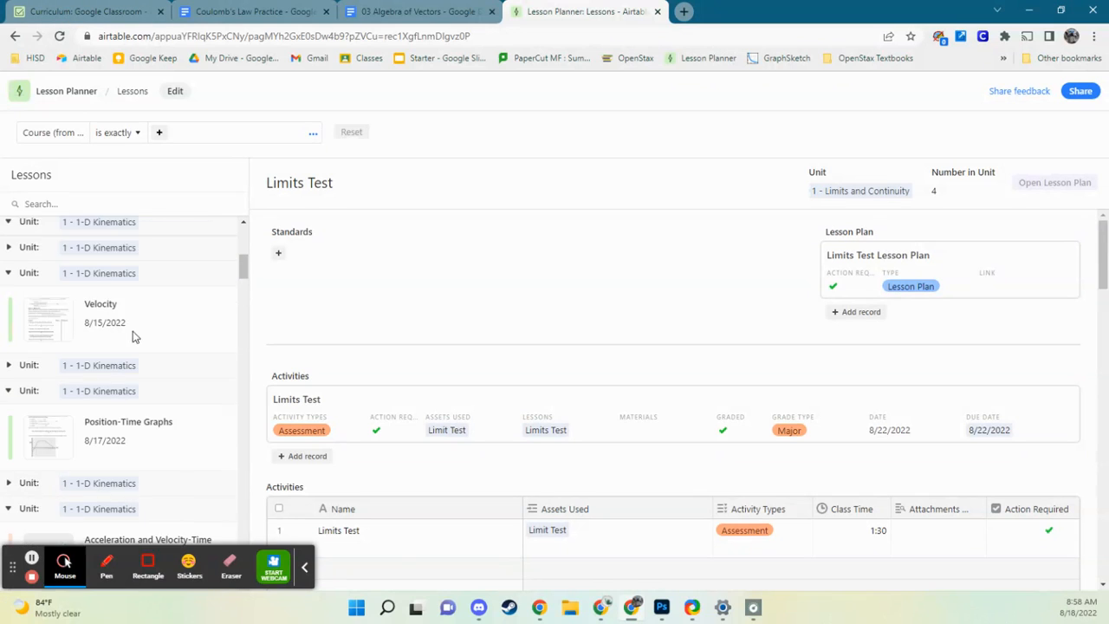
{"action": "scroll", "coordinate": [120, 323], "scroll_direction": "up", "scroll_amount": 10}
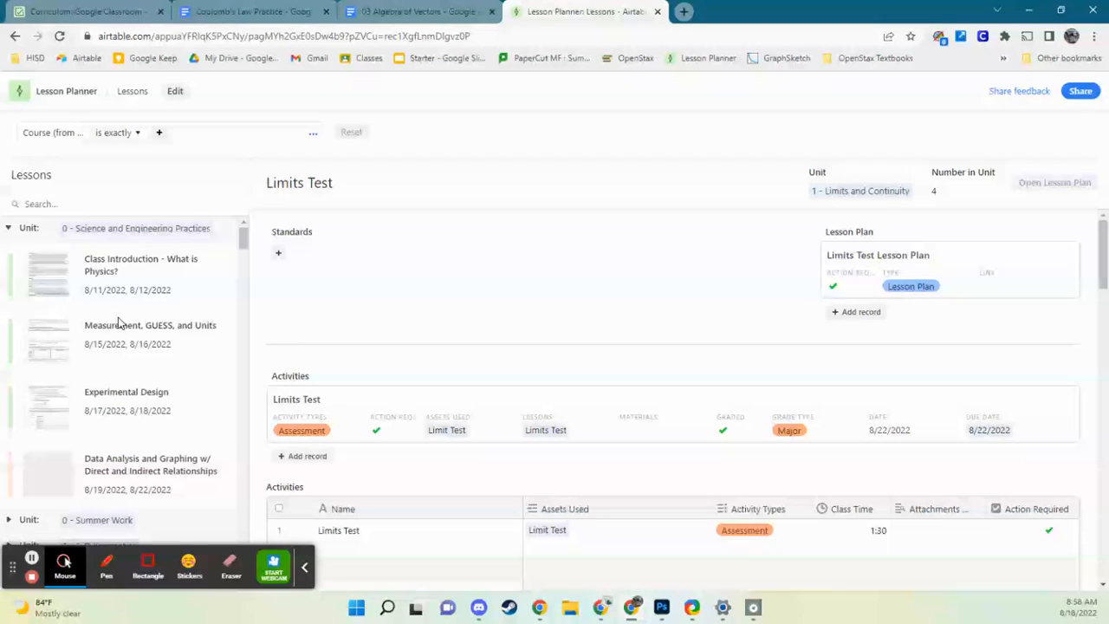